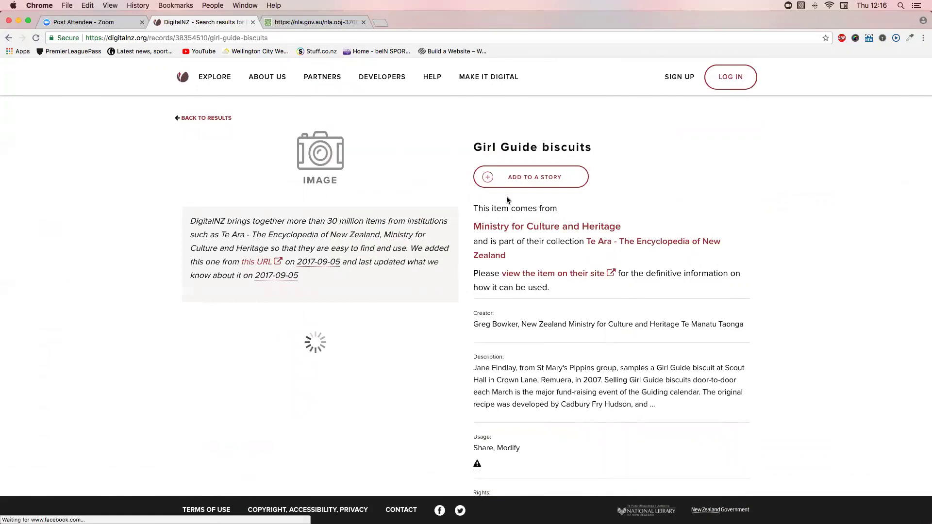
Go back to the biscuit results, open the article "Fiji biscuit exports boom" and view it on its source site.
click(216, 118)
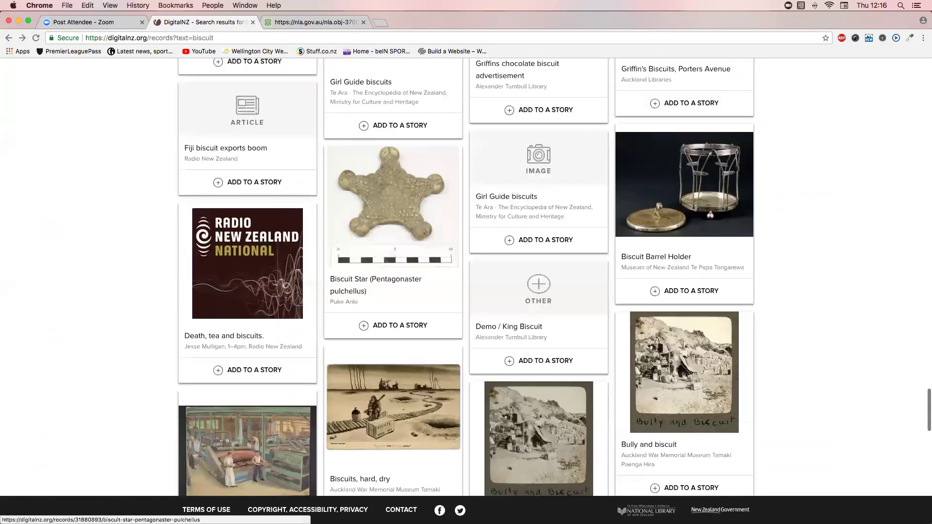
scroll(247, 188, up, 1)
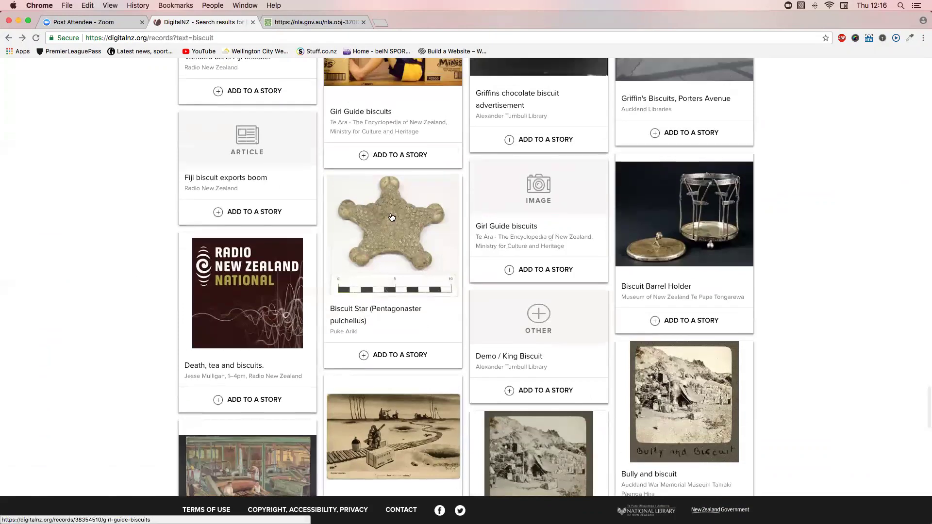
click(248, 183)
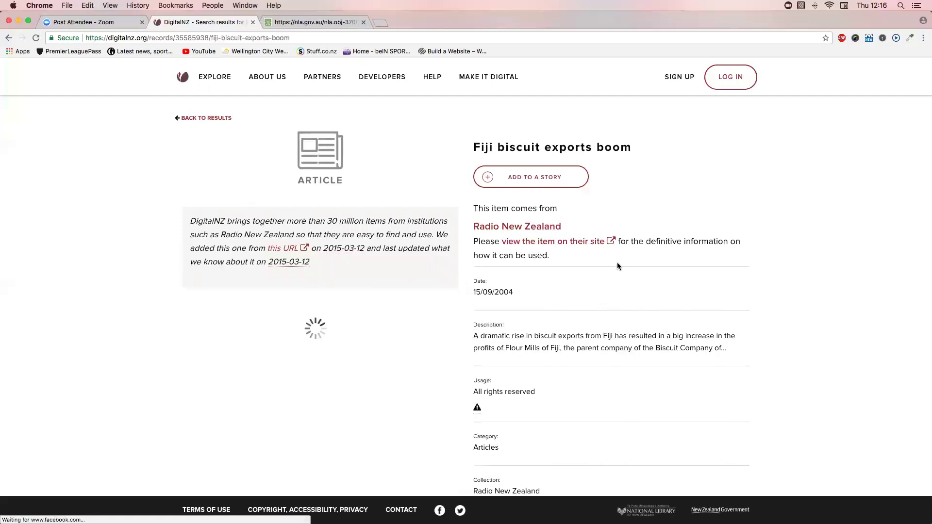
scroll(616, 262, down, 1)
click(575, 209)
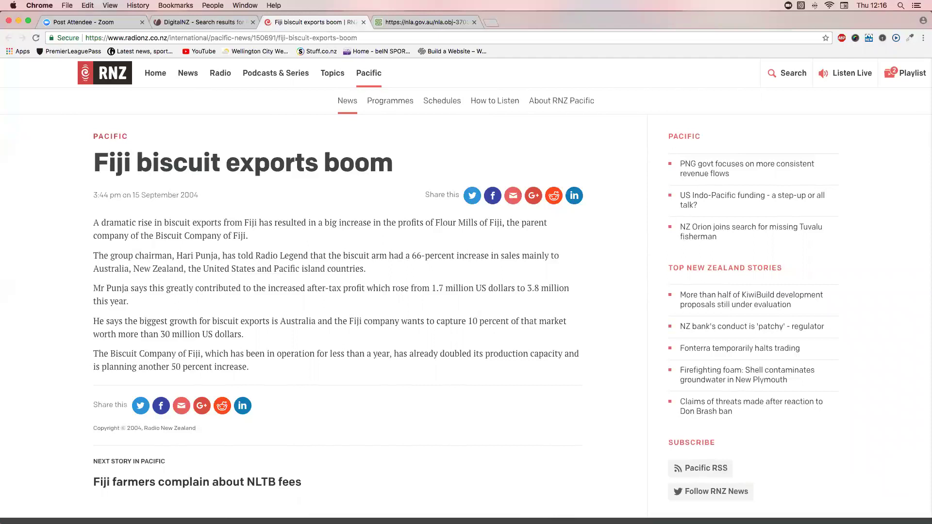
Return from the Radio New Zealand article to the start of the biscuit search results.
click(168, 26)
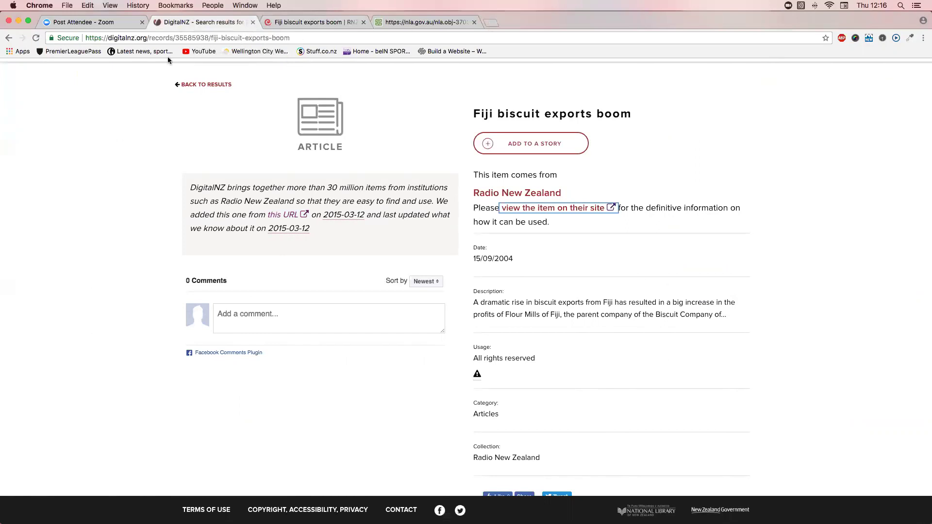
click(197, 86)
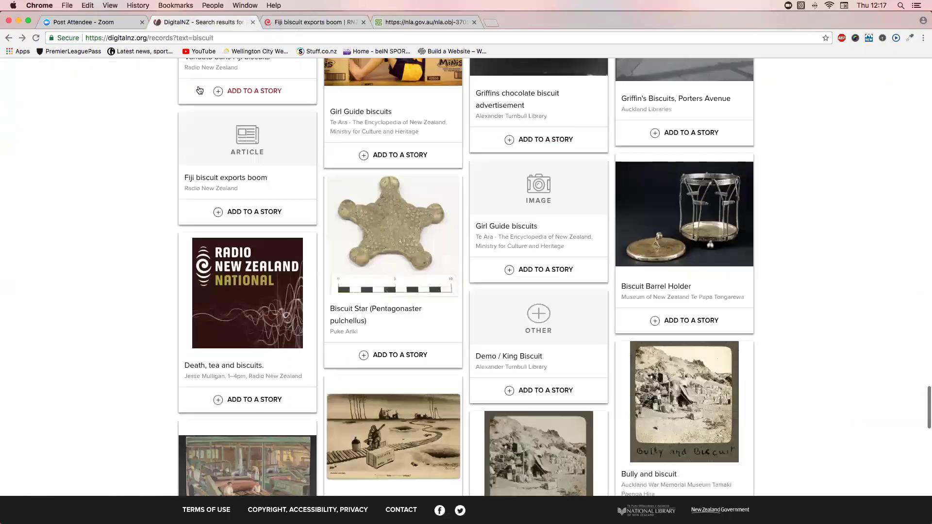
scroll(202, 179, up, 10)
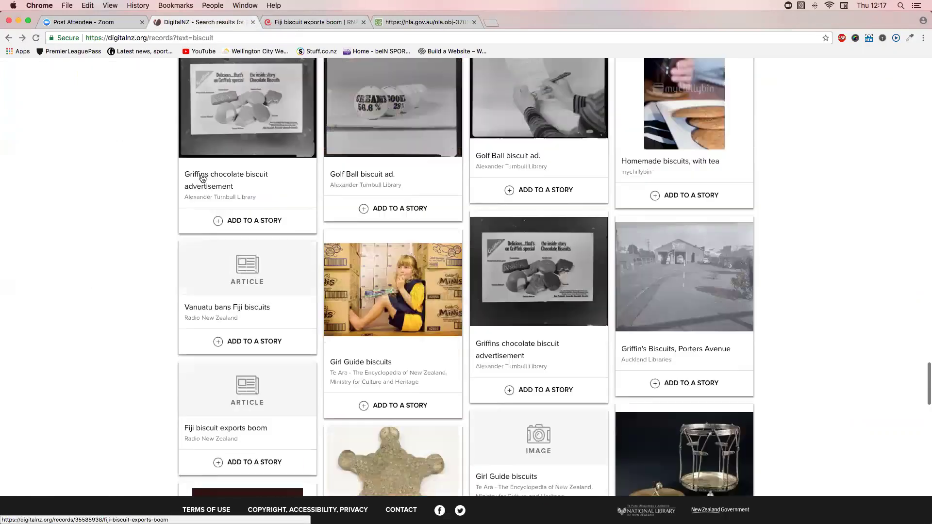
scroll(202, 178, up, 15)
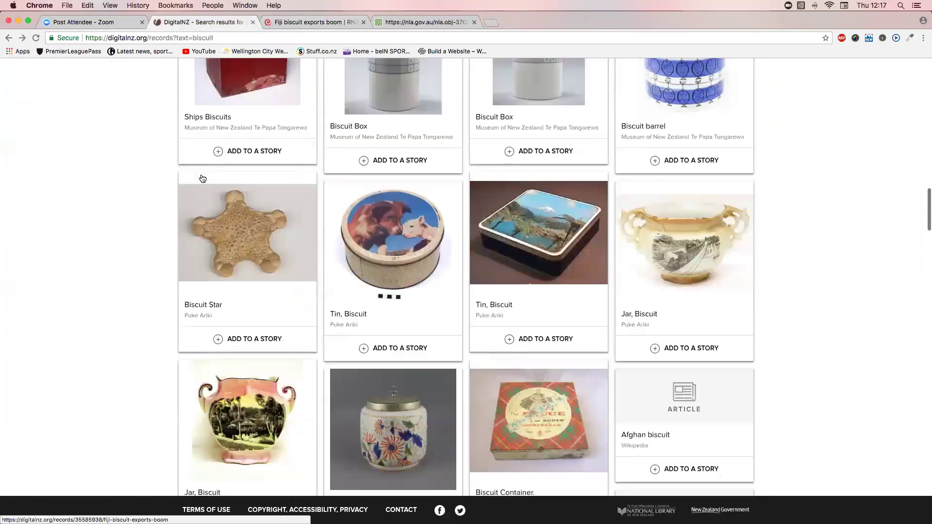
scroll(203, 179, up, 15)
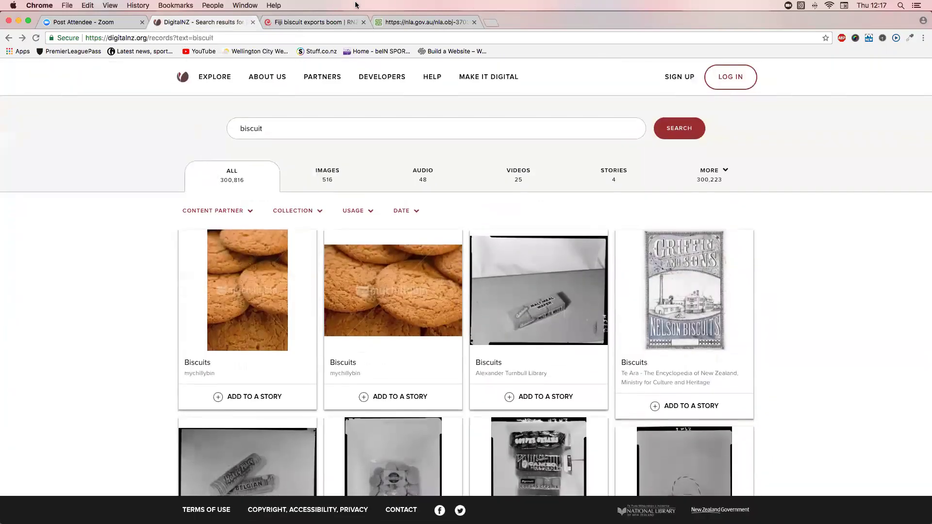
Go to the DigitalNZ home page and run a search with no search term to list all items.
key(F4)
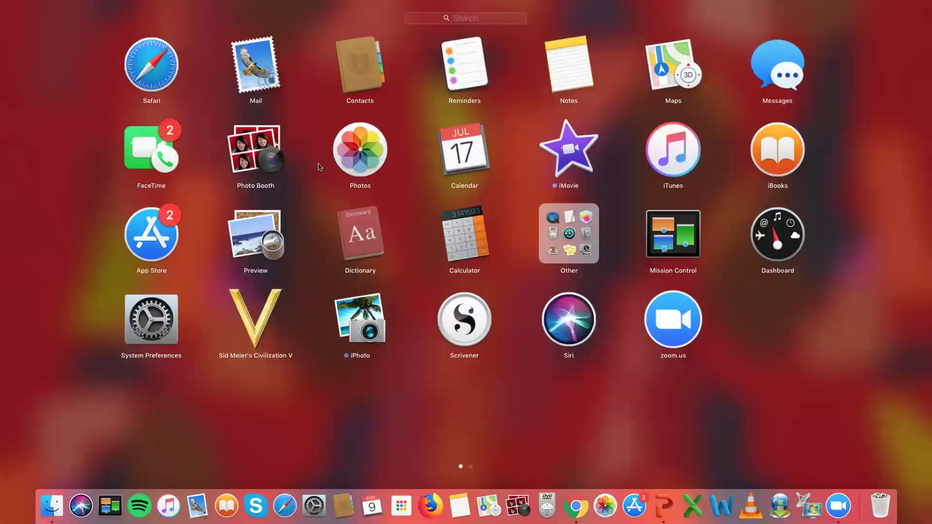
click(320, 167)
click(184, 78)
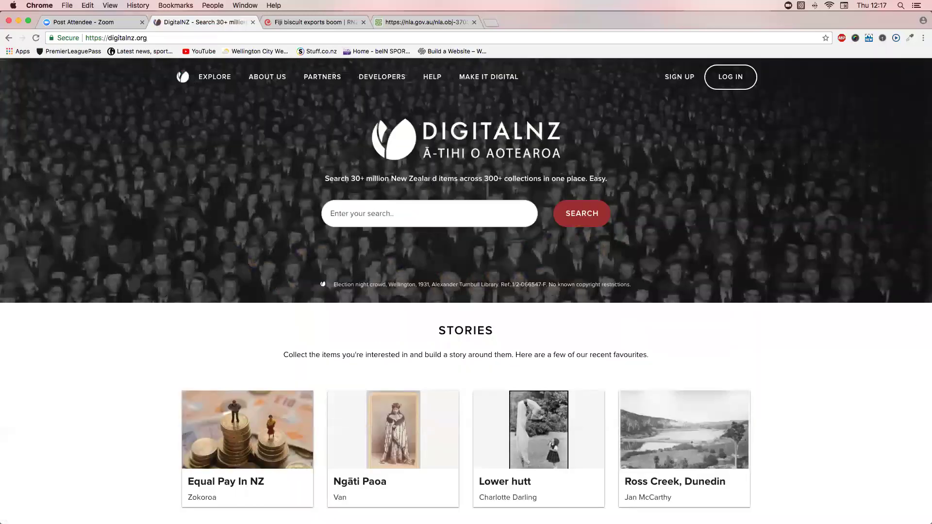
click(583, 216)
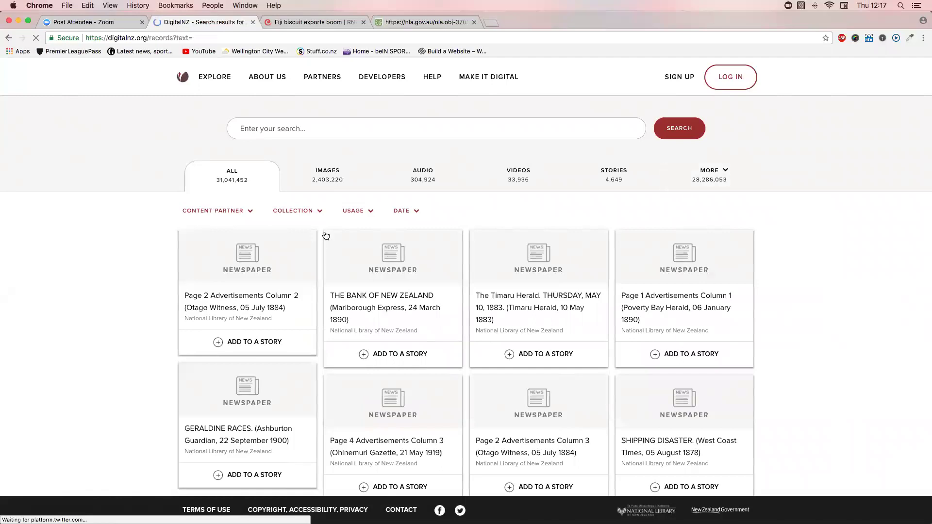
Filter all the items by the content partner Feilding Library.
click(250, 211)
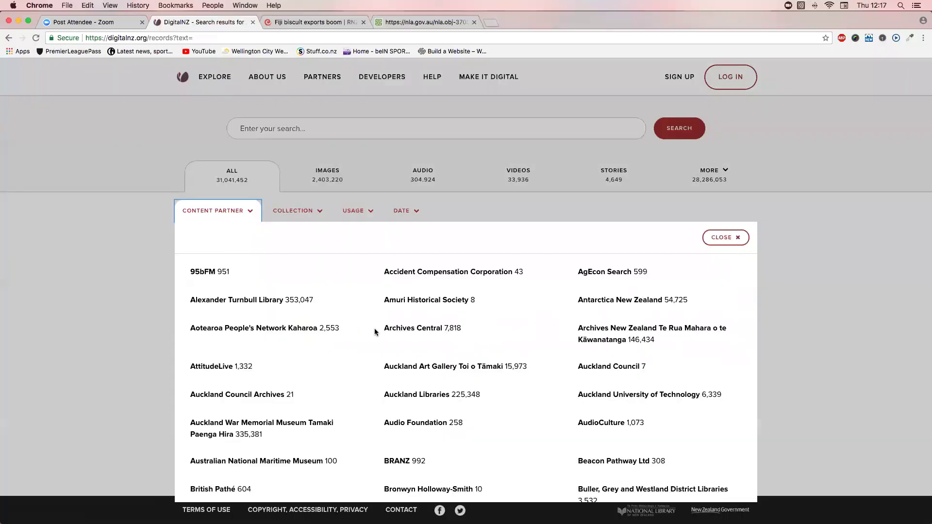
scroll(375, 328, down, 10)
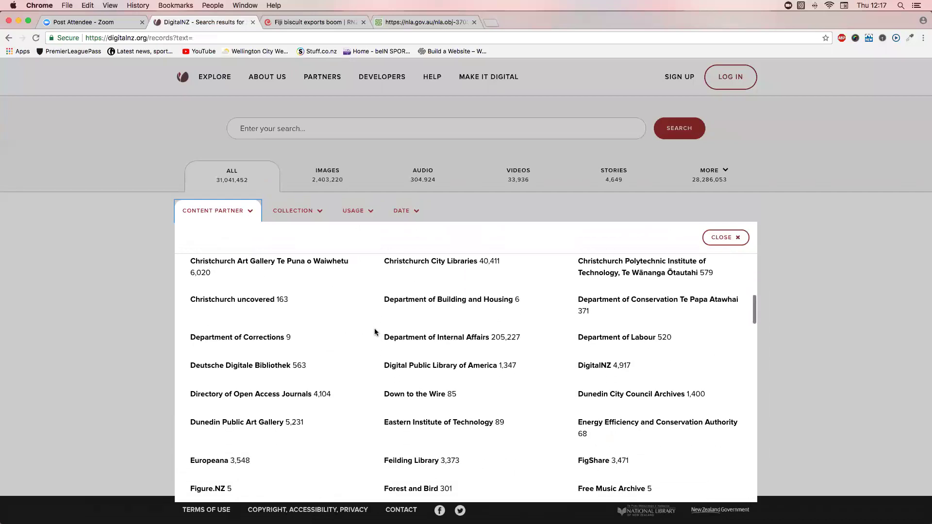
scroll(374, 328, down, 3)
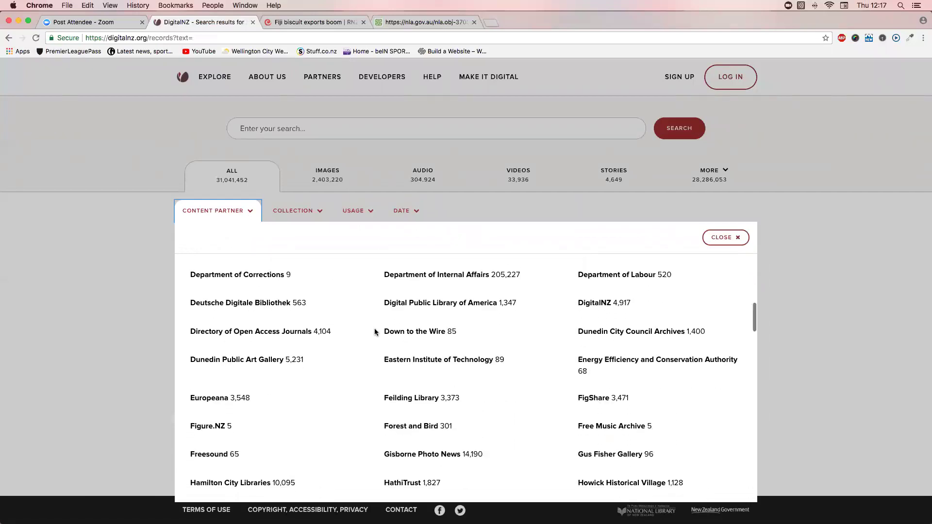
scroll(374, 328, down, 4)
click(391, 324)
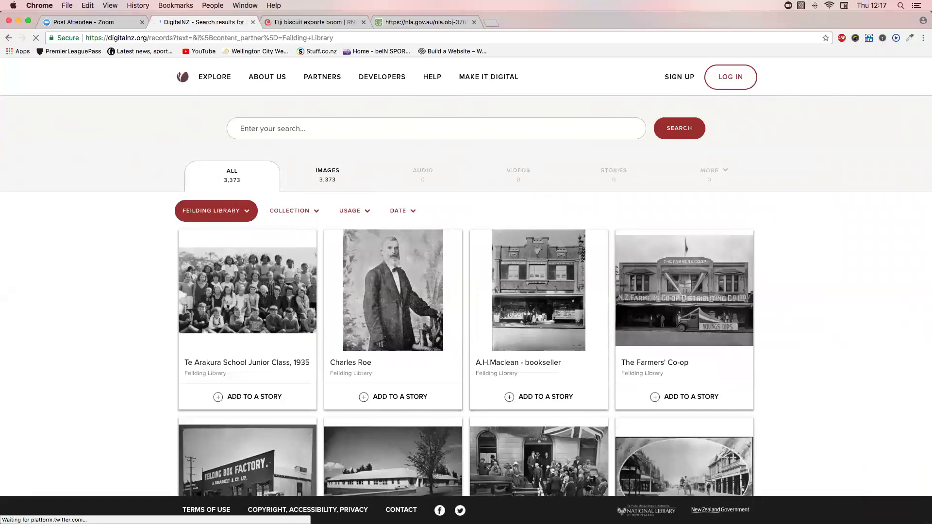
Browse the Feilding Library items, open the photograph "Anzac Day Service, 1950" and view it on the library's own site.
scroll(466, 277, down, 5)
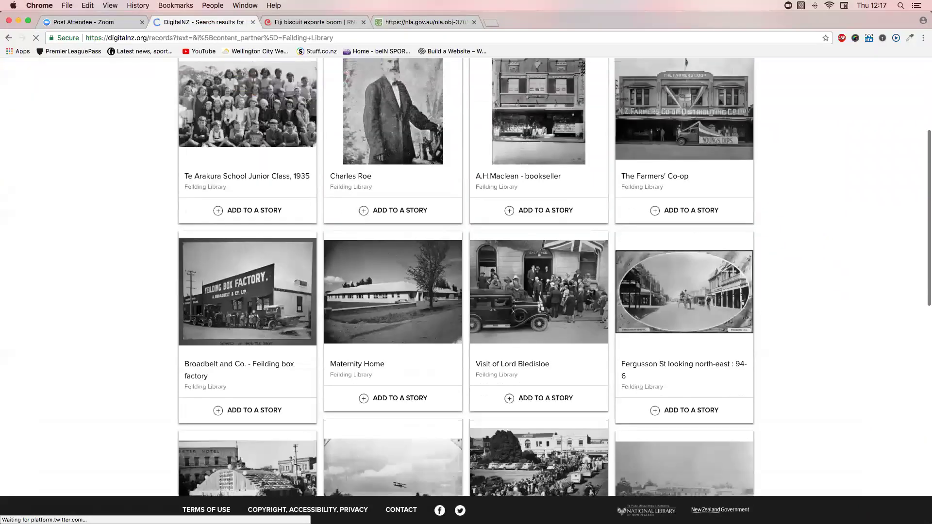
scroll(466, 277, down, 4)
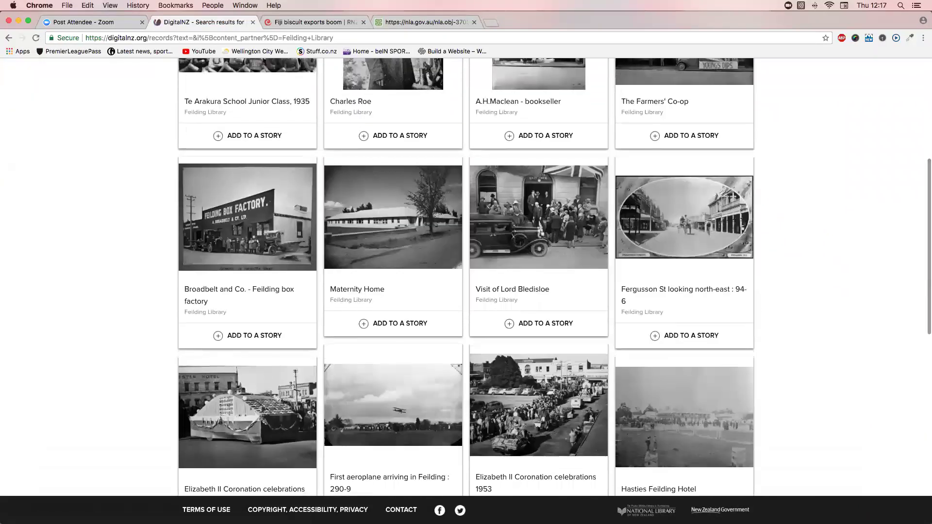
scroll(466, 277, down, 5)
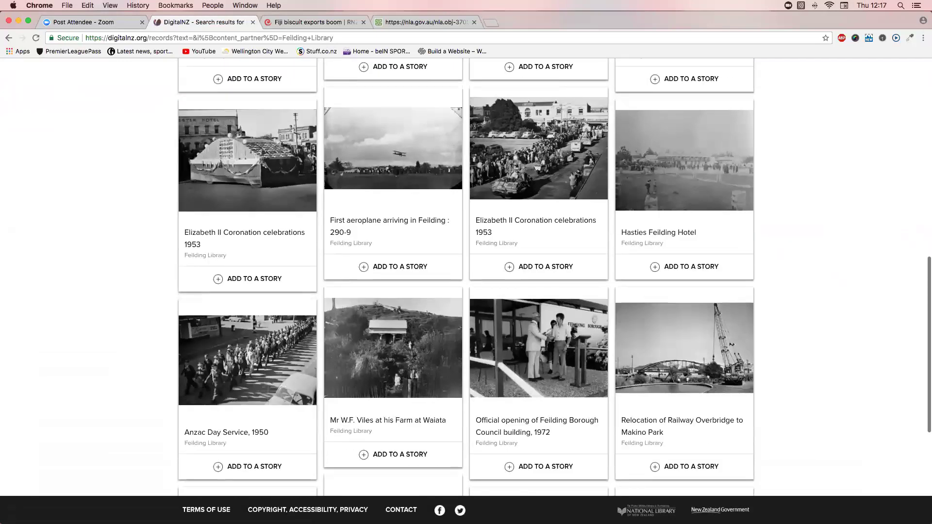
scroll(466, 277, down, 4)
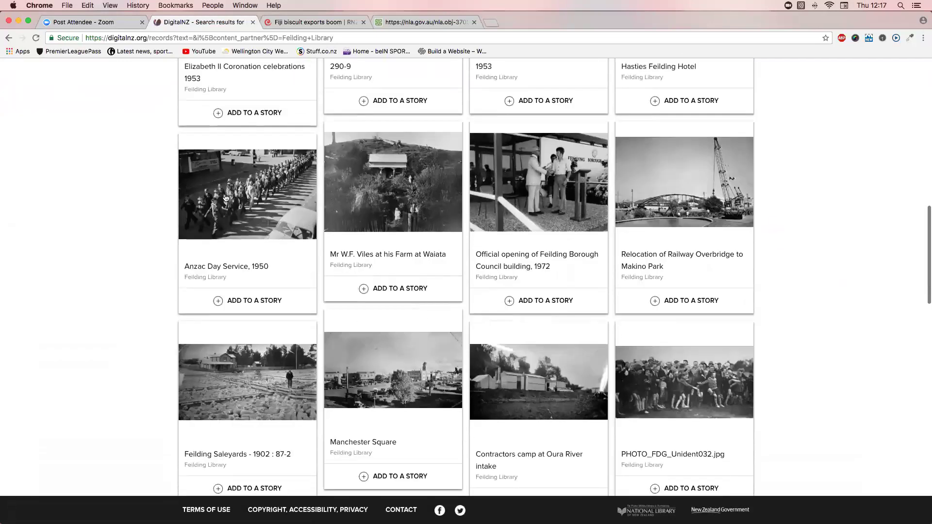
click(227, 197)
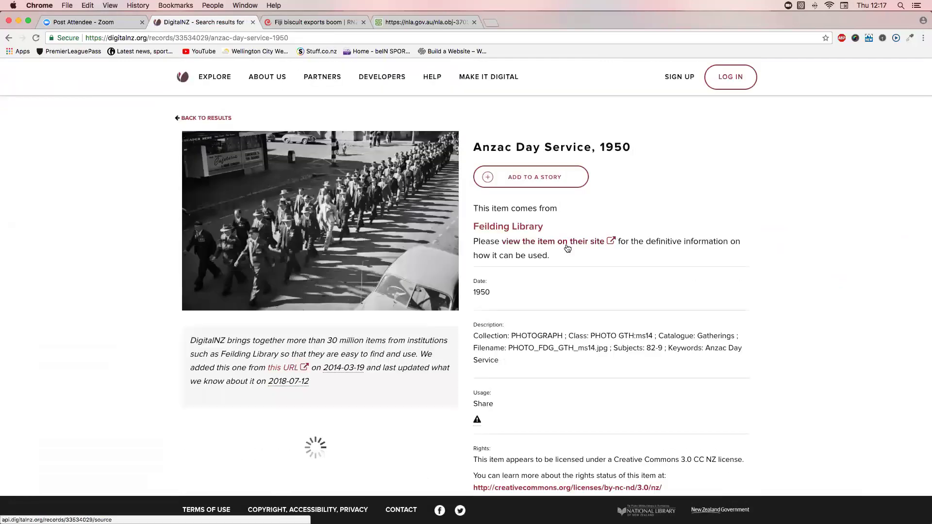
click(566, 241)
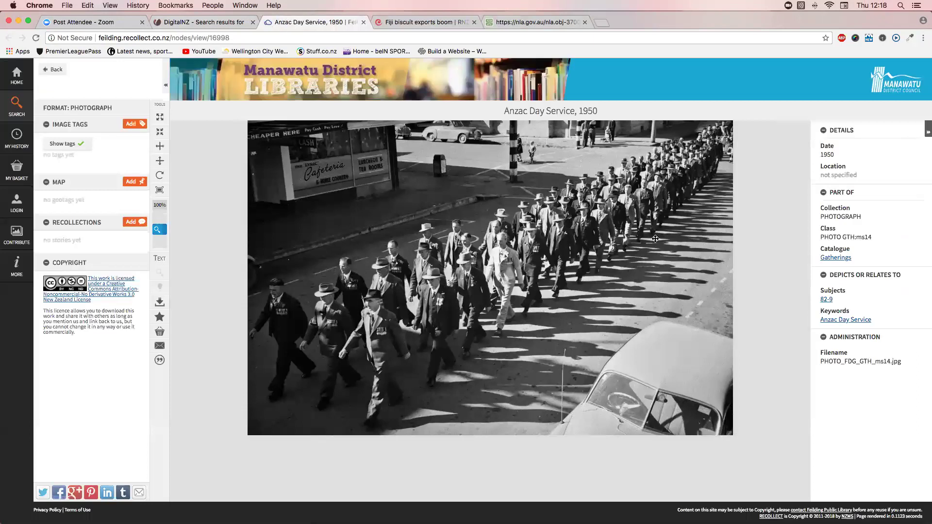
Return from the Anzac Day photograph to the start of the Feilding Library results.
click(177, 25)
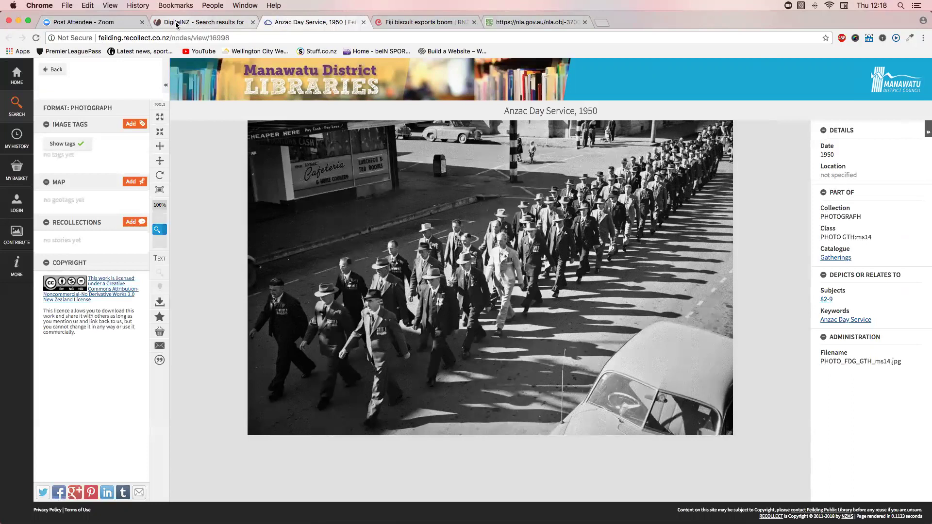
click(184, 118)
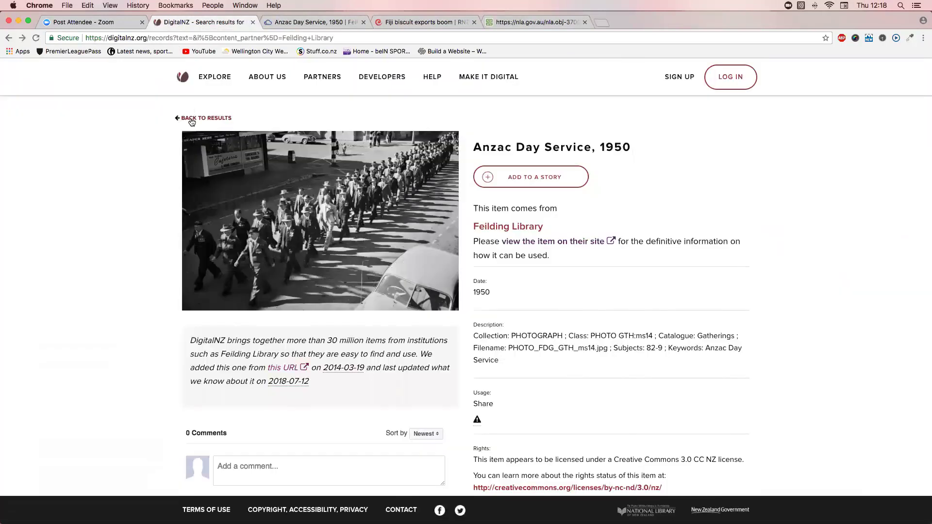
scroll(248, 204, up, 15)
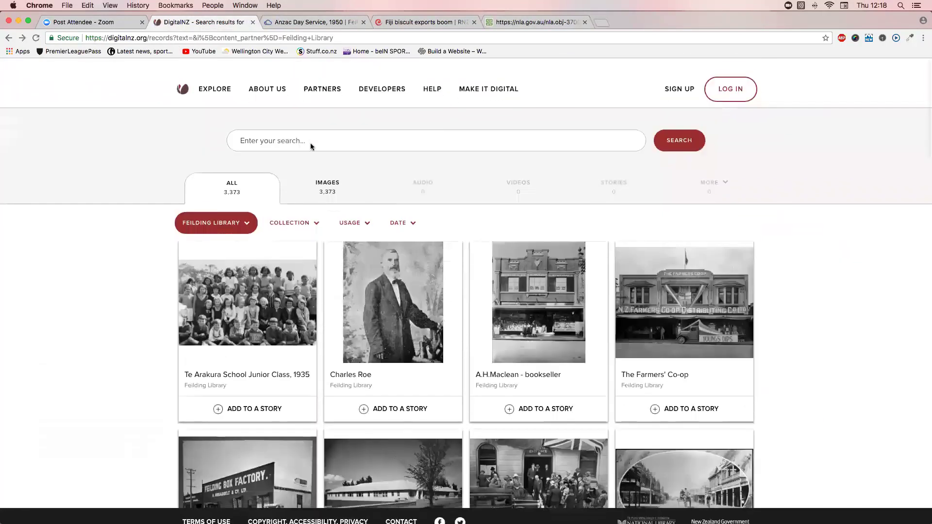
Change the content partner filter from Feilding Library to Buller, Grey and Westland District Libraries and apply it.
click(248, 211)
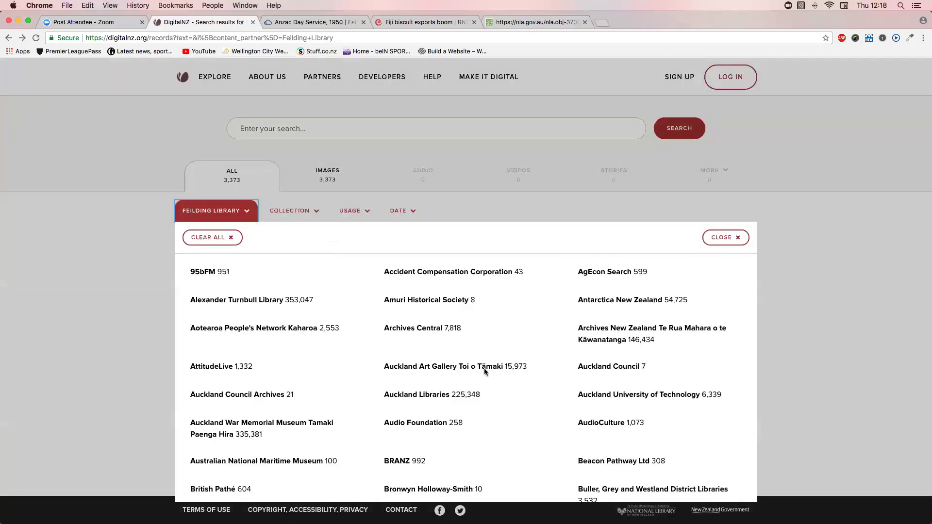
scroll(484, 368, down, 2)
click(653, 451)
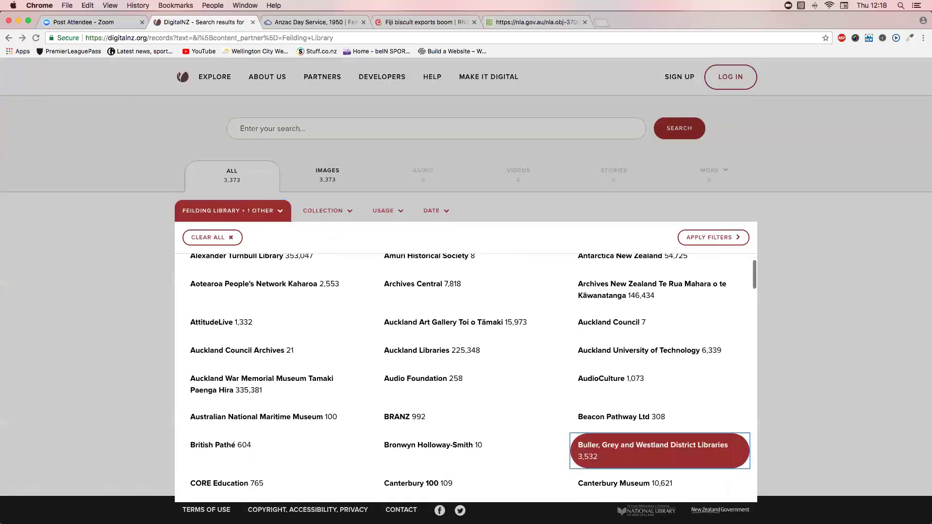
scroll(590, 414, up, 1)
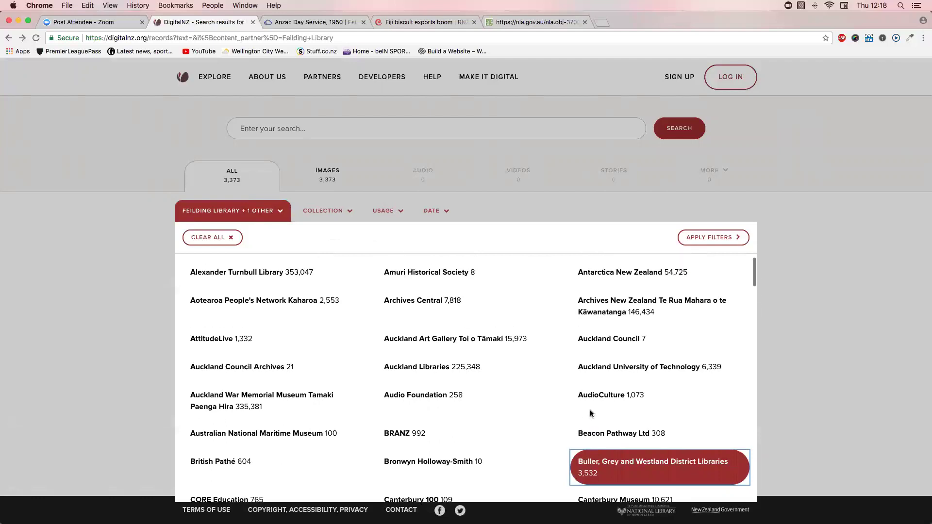
scroll(590, 413, up, 1)
scroll(558, 389, down, 15)
click(505, 354)
click(689, 238)
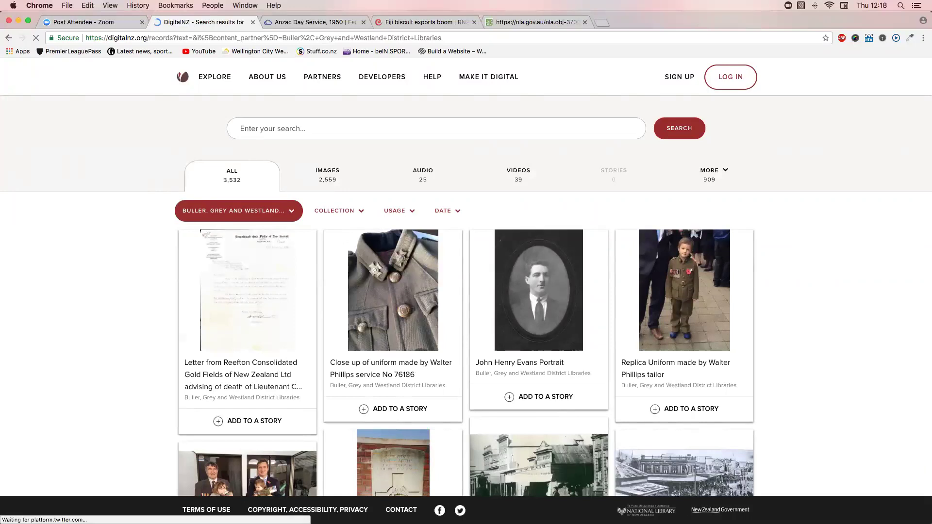
Browse the images, articles and other items contributed by Buller, Grey and Westland District Libraries.
scroll(466, 277, down, 5)
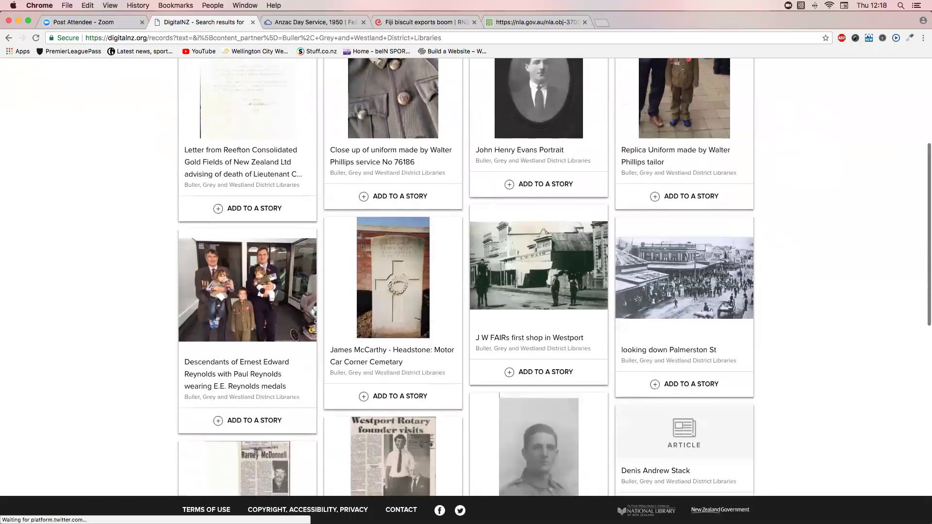
scroll(466, 276, down, 5)
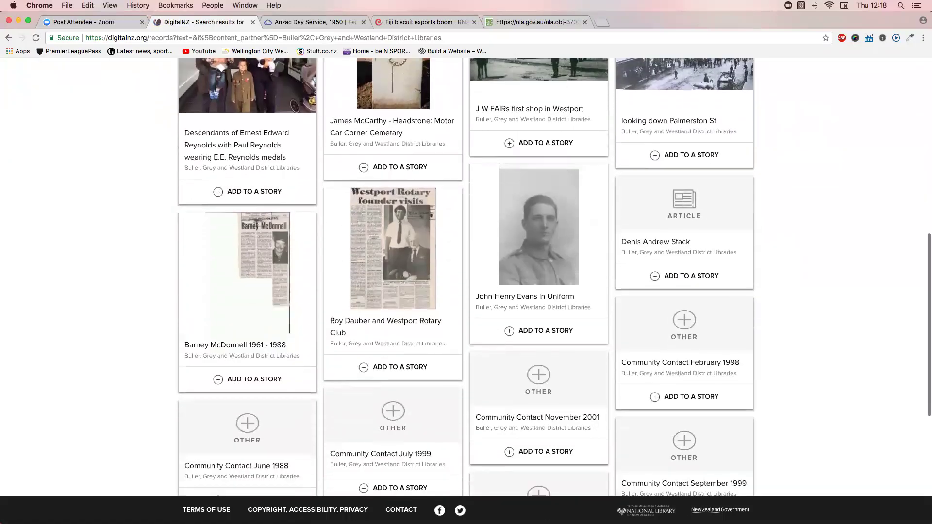
scroll(466, 276, down, 4)
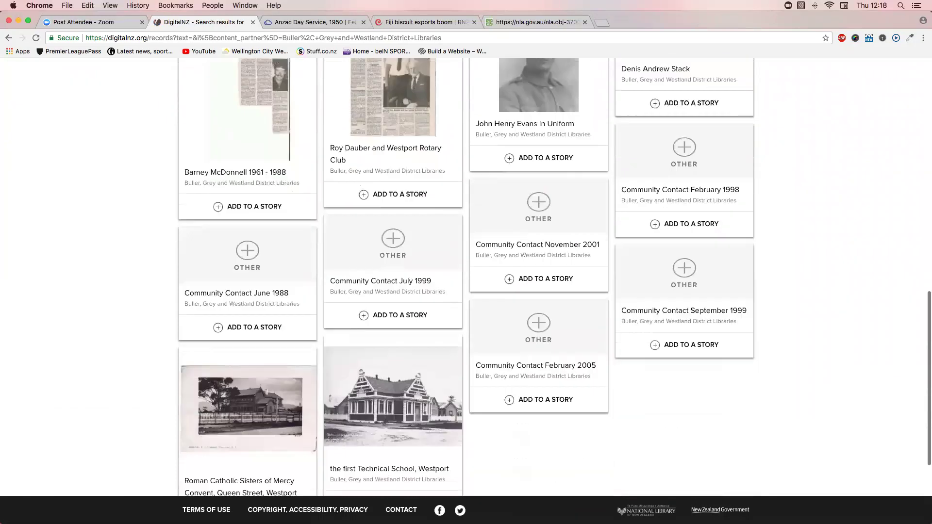
scroll(466, 277, down, 5)
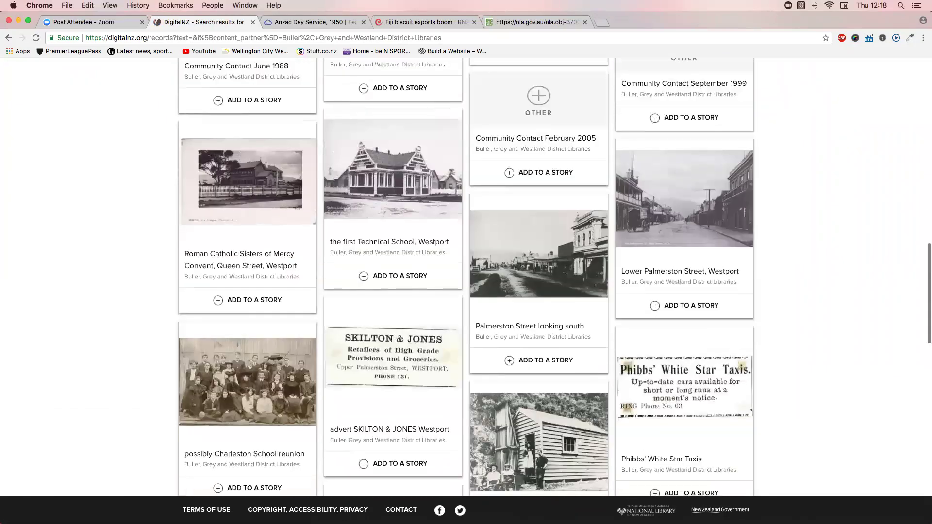
scroll(466, 277, down, 3)
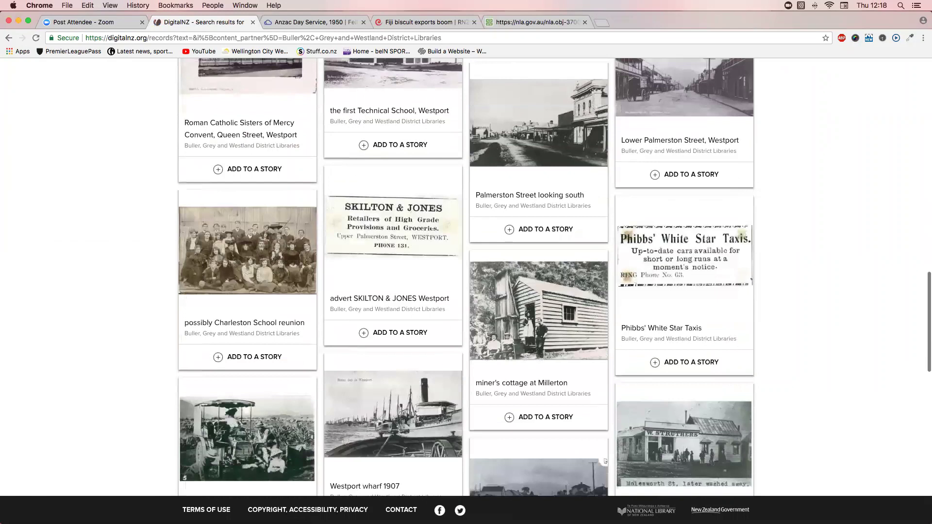
scroll(465, 277, down, 4)
scroll(466, 277, down, 7)
scroll(466, 277, down, 4)
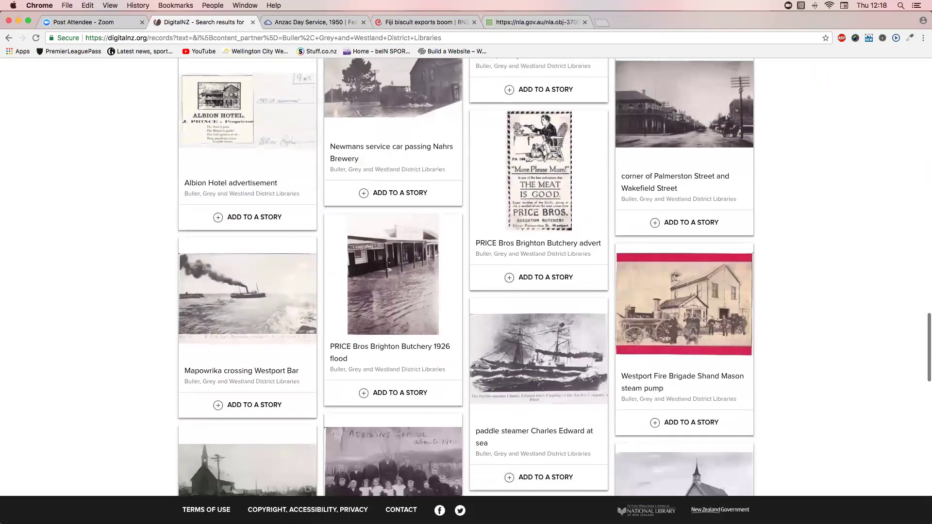
Change the content partner filter from Buller, Grey and Westland District Libraries to Palmerston North Libraries and Community Services and apply it.
scroll(466, 277, down, 6)
scroll(301, 211, up, 20)
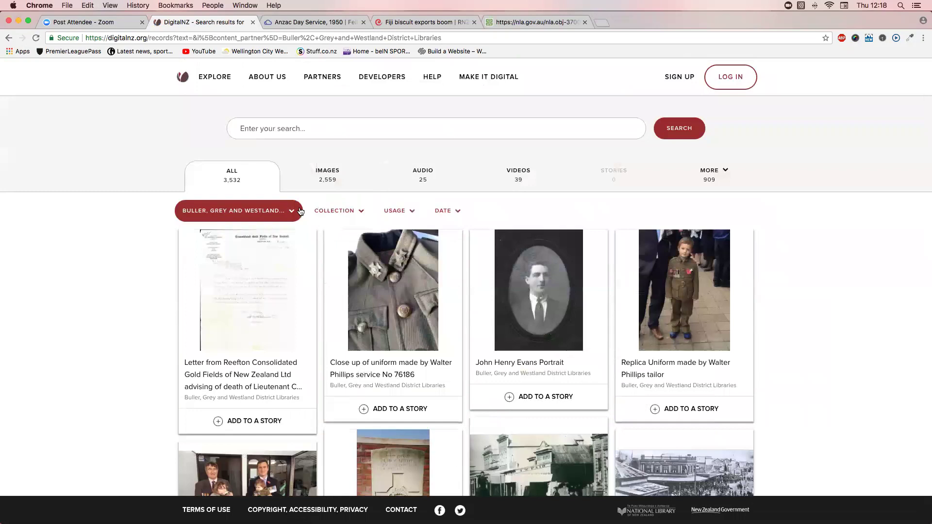
click(294, 213)
scroll(590, 399, down, 2)
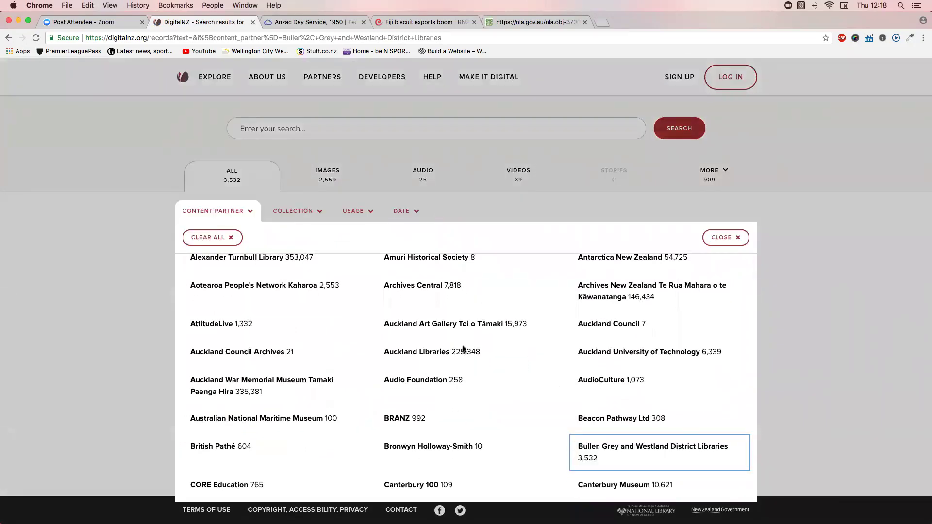
scroll(464, 349, down, 6)
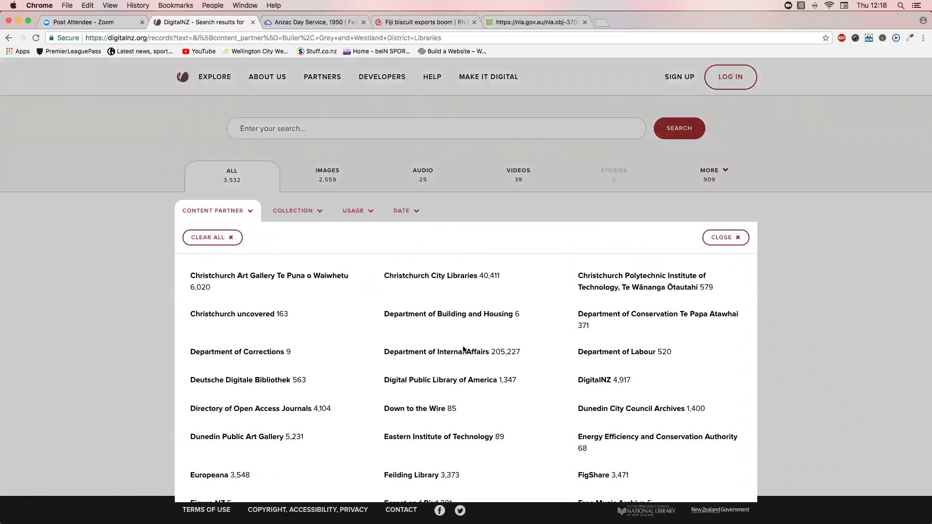
scroll(463, 350, down, 5)
scroll(463, 350, down, 5)
scroll(464, 350, down, 4)
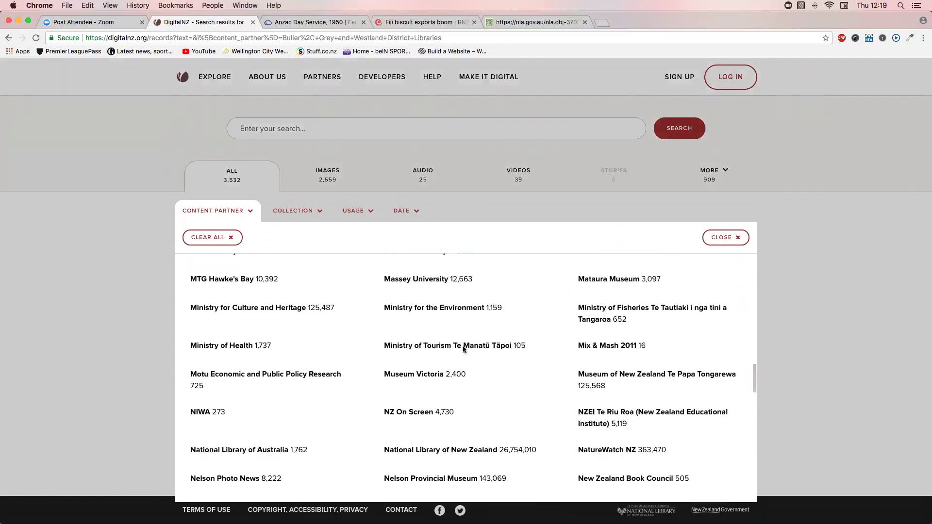
scroll(464, 348, down, 2)
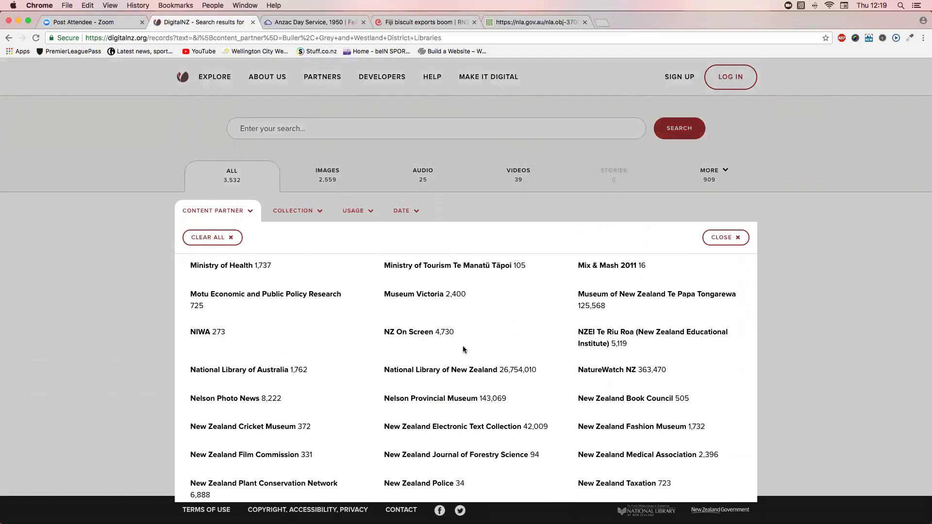
scroll(466, 348, down, 3)
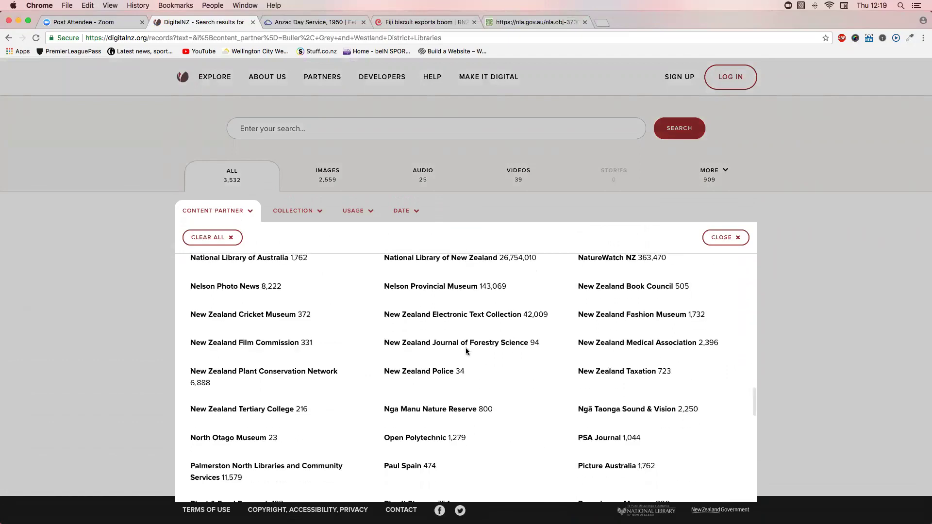
scroll(476, 352, down, 1)
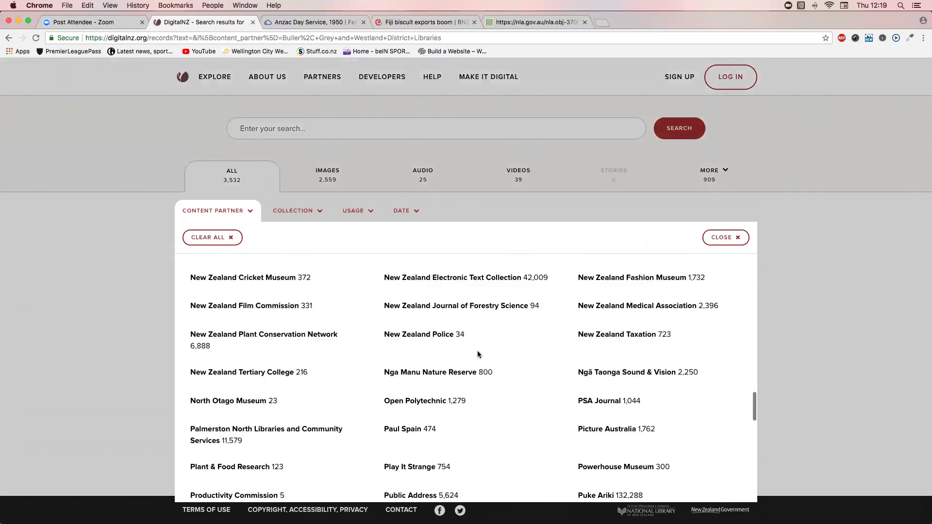
click(283, 428)
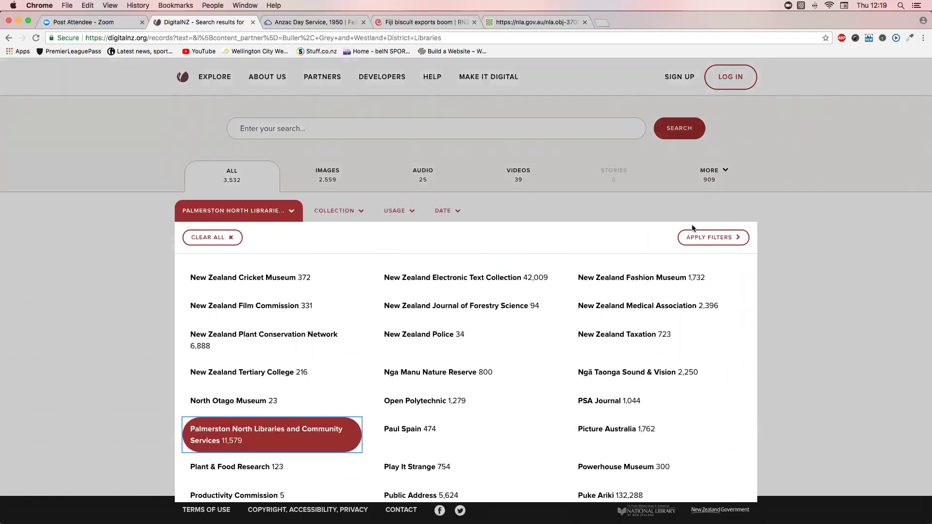
click(703, 237)
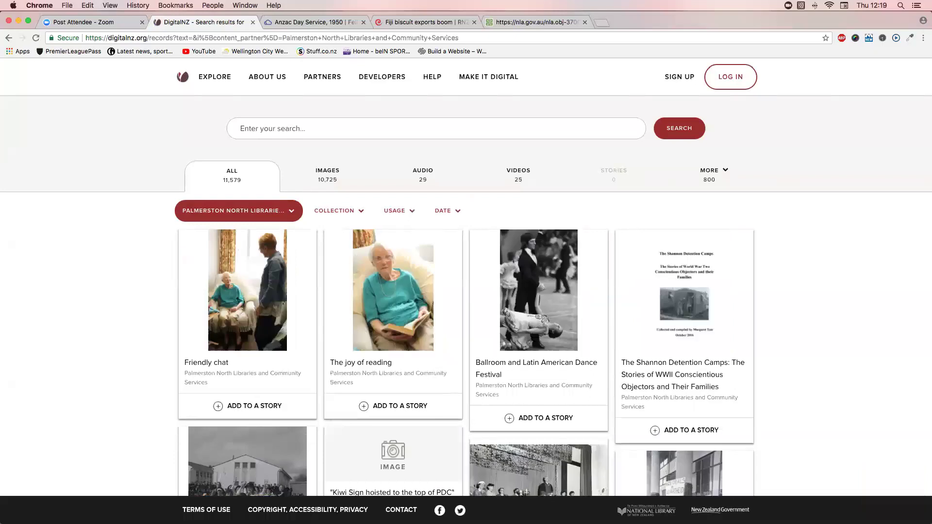
Browse the Palmerston North Libraries and Community Services items and open the photograph "A View of Coleman Place".
scroll(466, 276, down, 5)
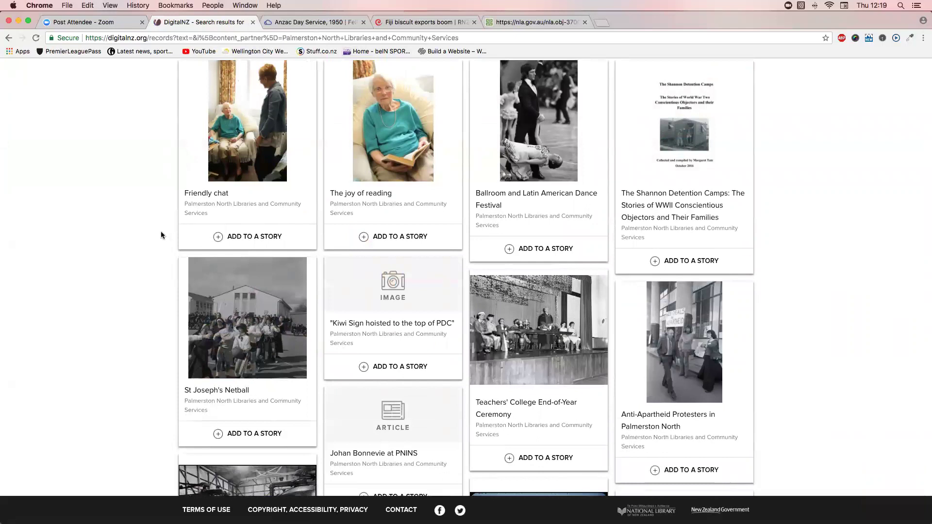
scroll(162, 232, down, 3)
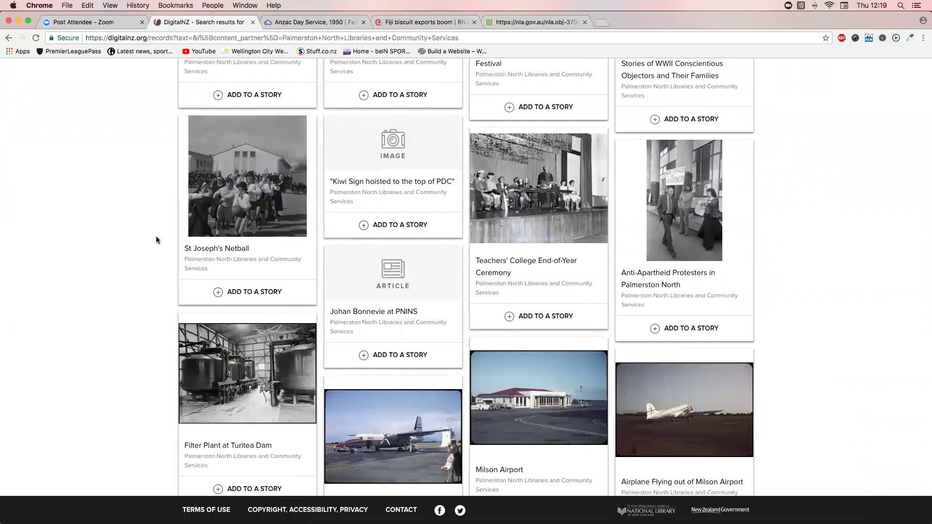
scroll(144, 254, down, 4)
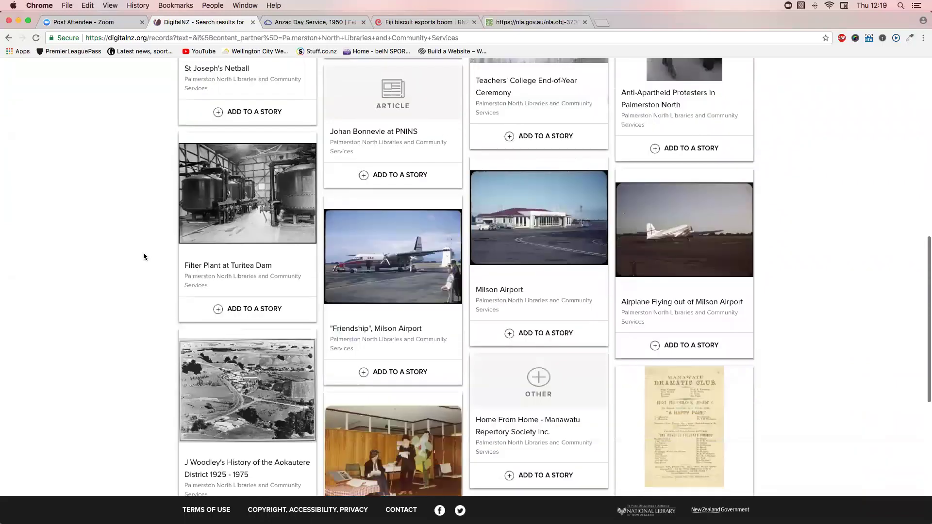
scroll(144, 253, down, 5)
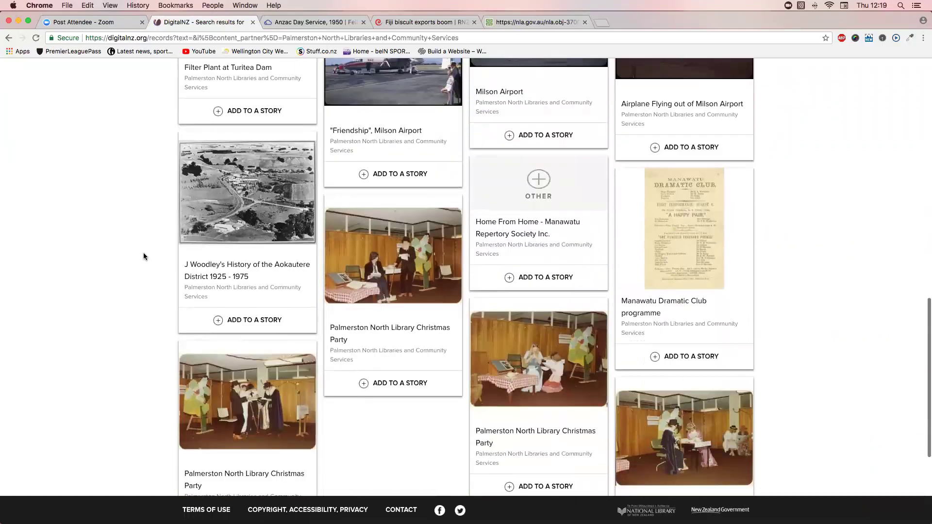
scroll(144, 253, down, 3)
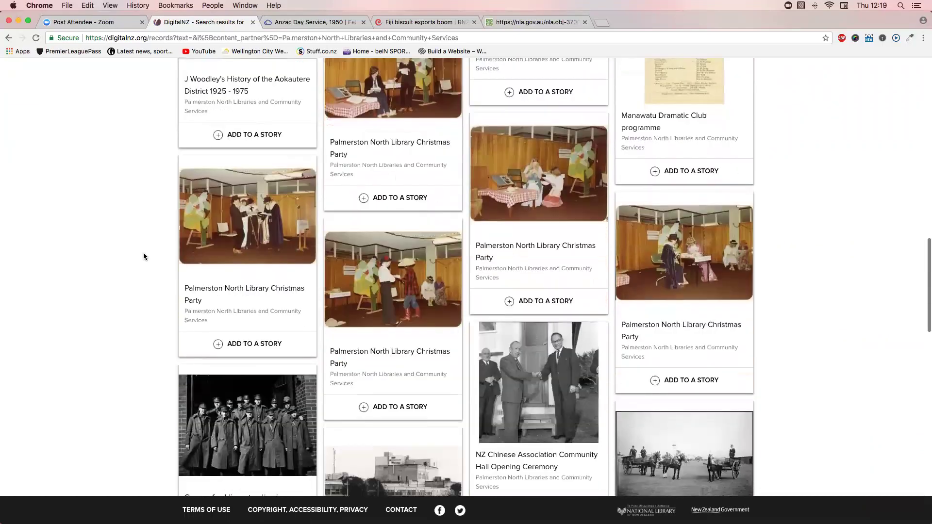
scroll(144, 254, down, 6)
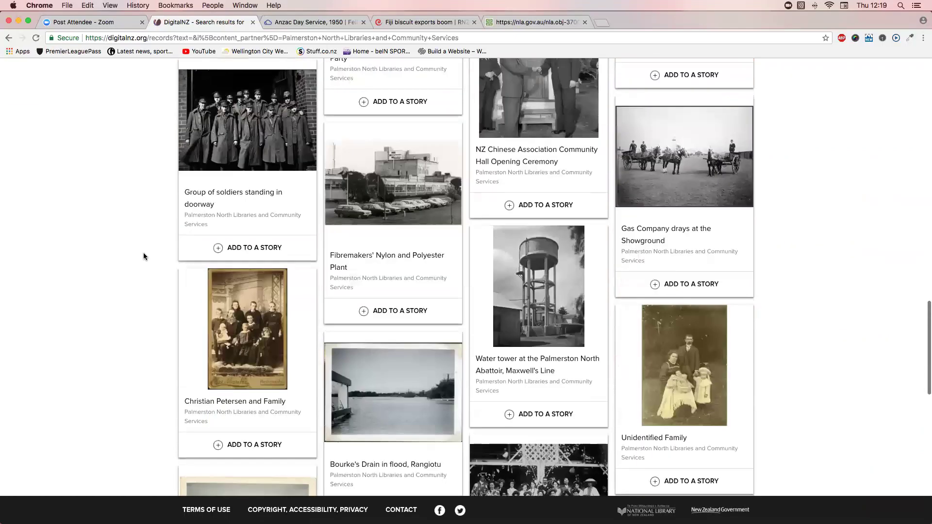
scroll(144, 256, down, 6)
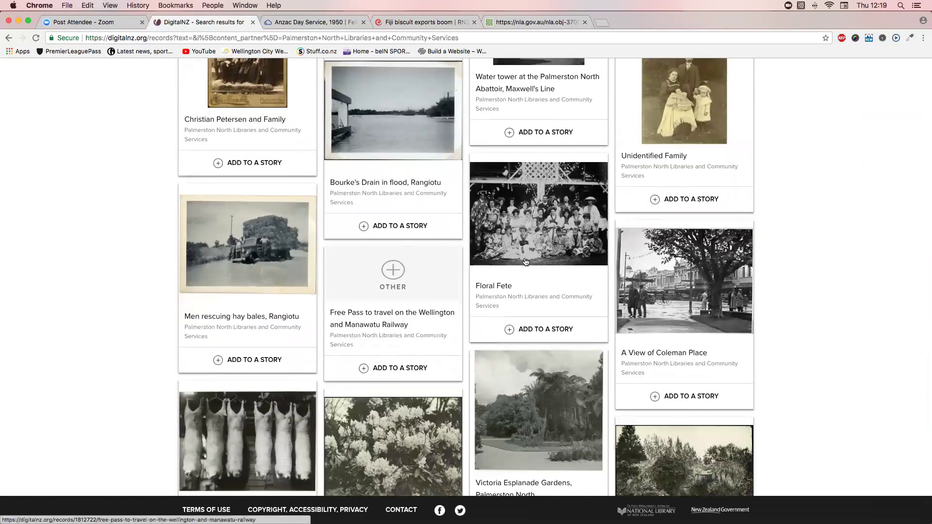
click(640, 282)
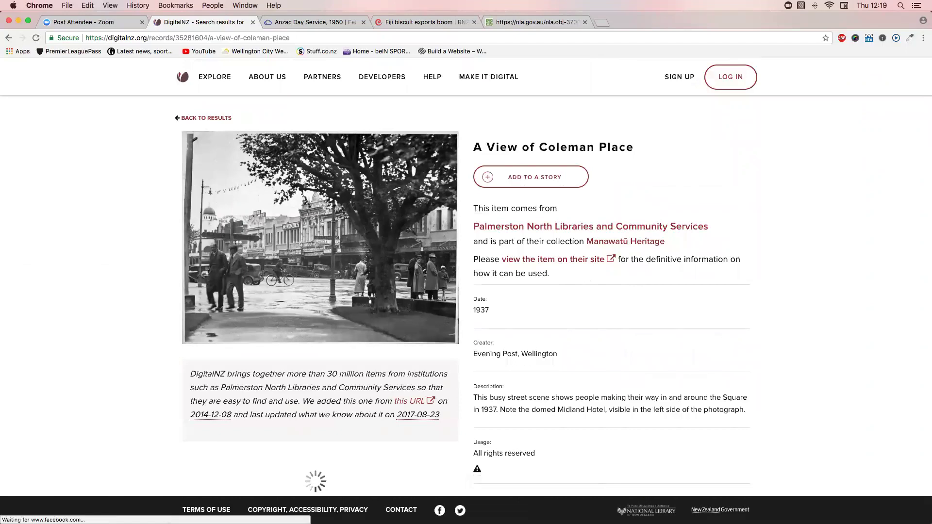
Review the Coleman Place record, open it on the contributing library's own site and examine the image and description there.
scroll(466, 277, down, 3)
scroll(558, 262, up, 3)
click(558, 264)
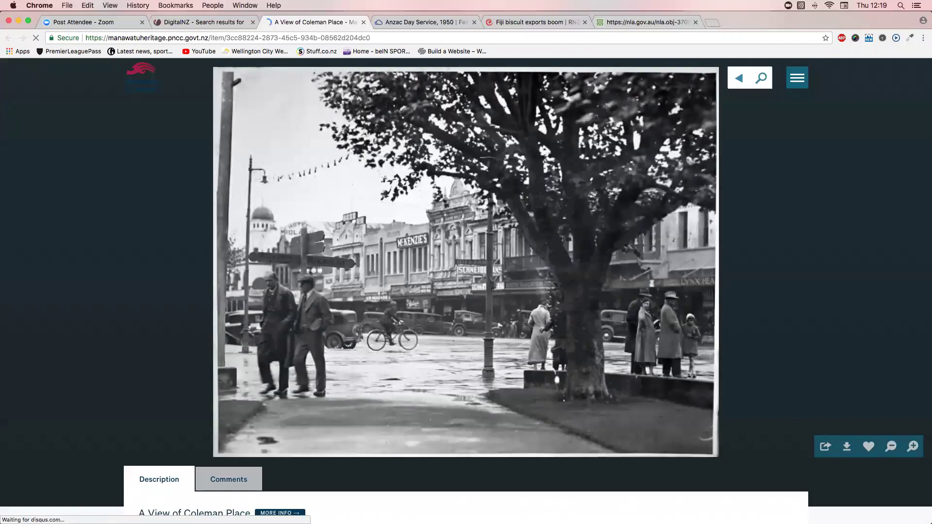
scroll(466, 281, down, 4)
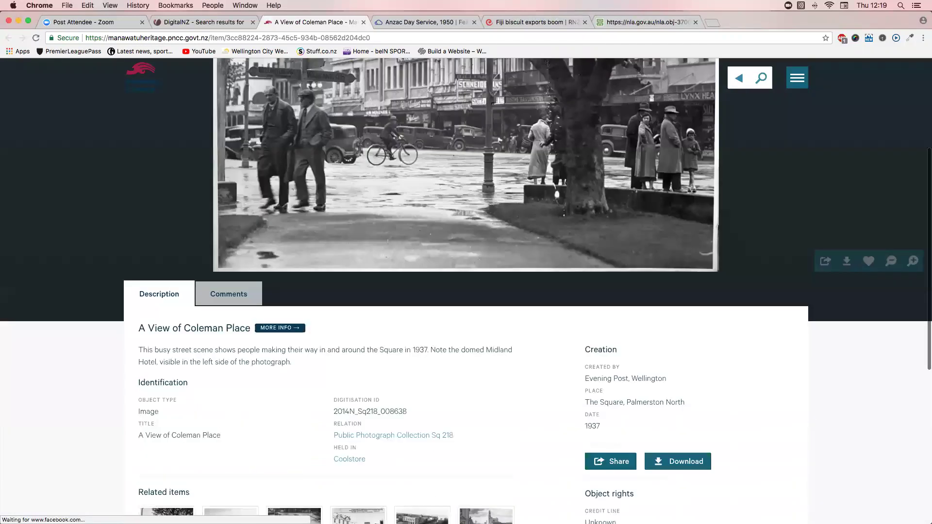
scroll(466, 291, up, 5)
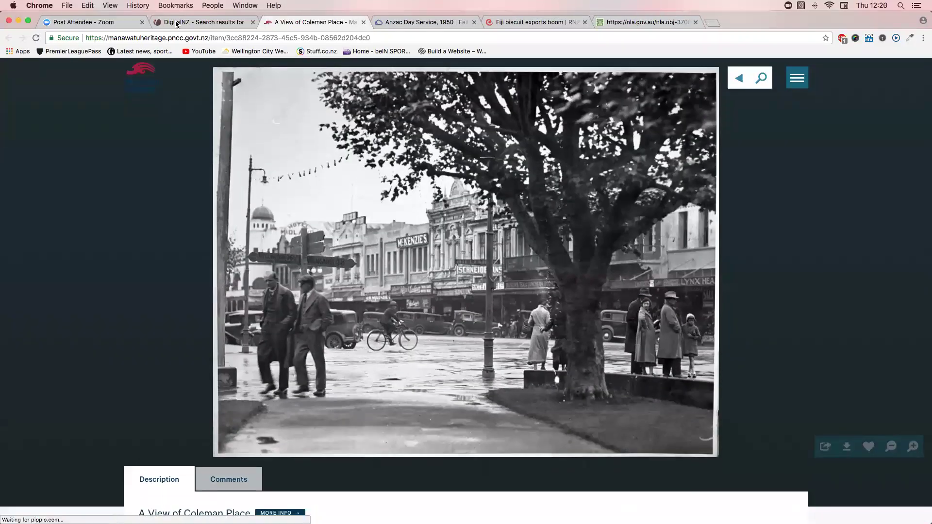
Return from the Coleman Place photograph to the start of the Palmerston North results on DigitalNZ.
click(177, 23)
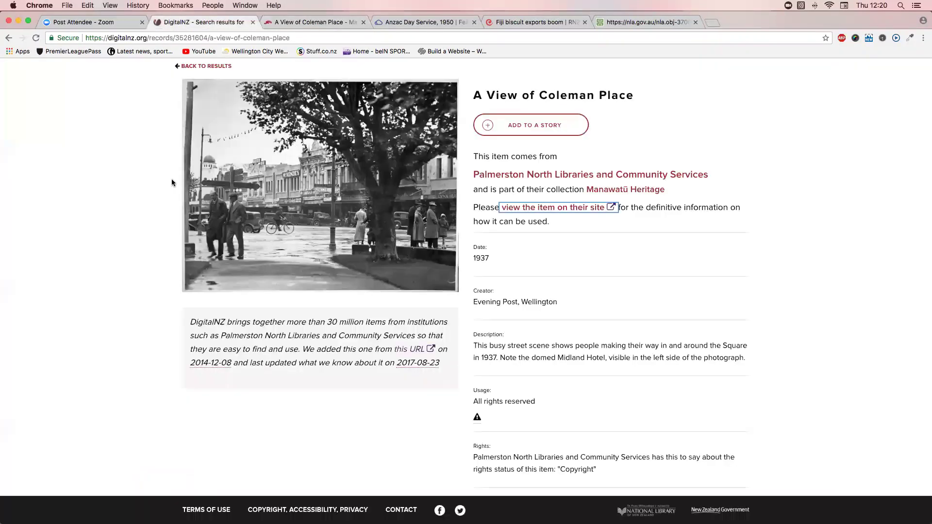
click(194, 119)
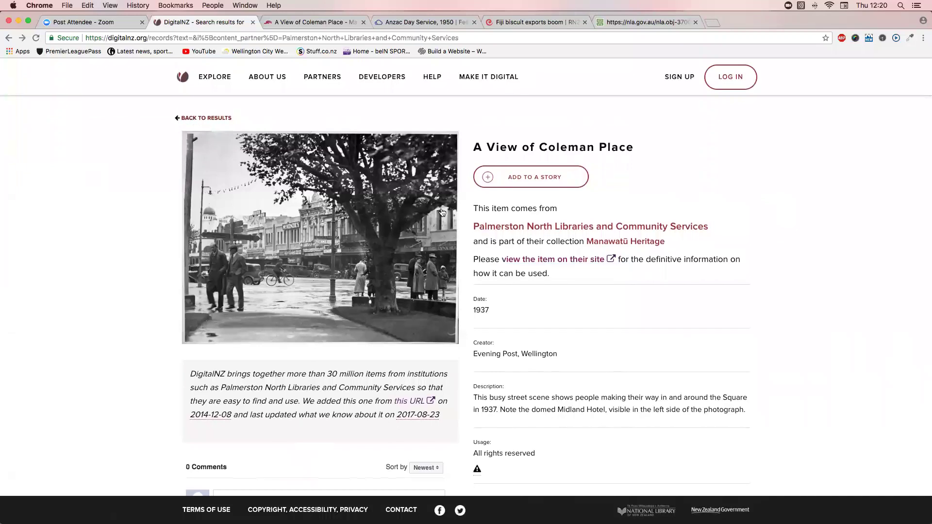
scroll(439, 218, up, 15)
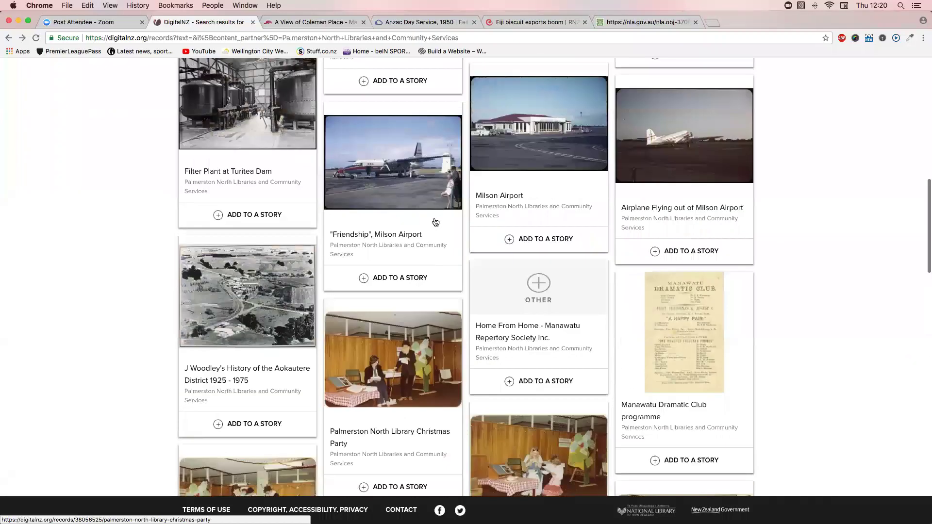
scroll(436, 223, up, 15)
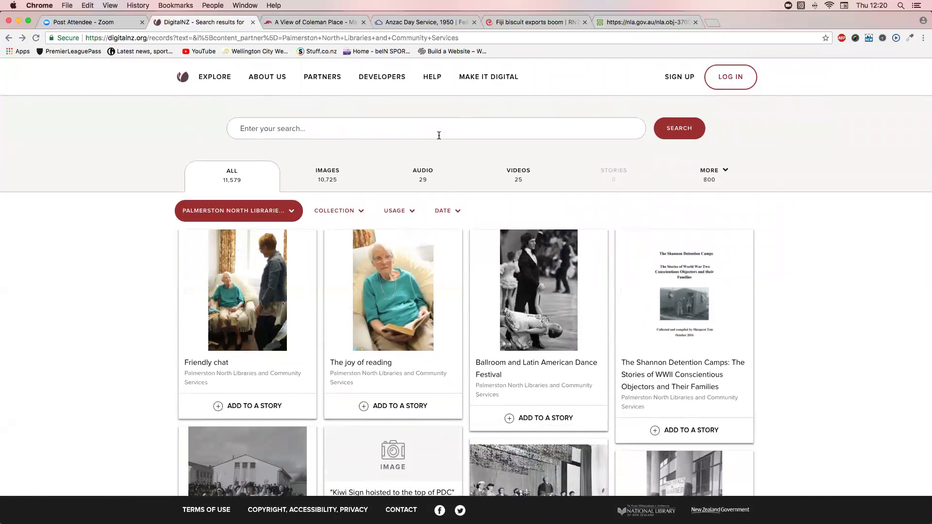
Show only the audio items from Palmerston North Libraries and list the additional item types available.
click(420, 175)
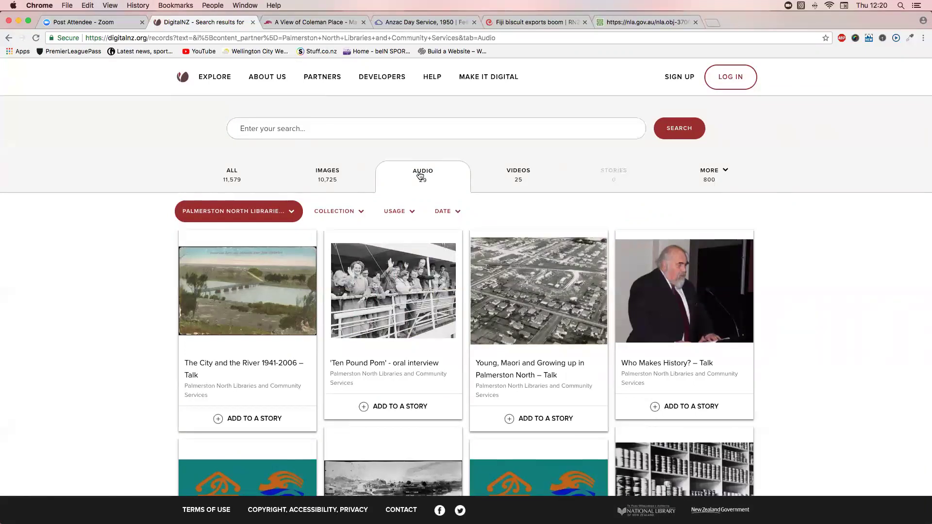
click(711, 171)
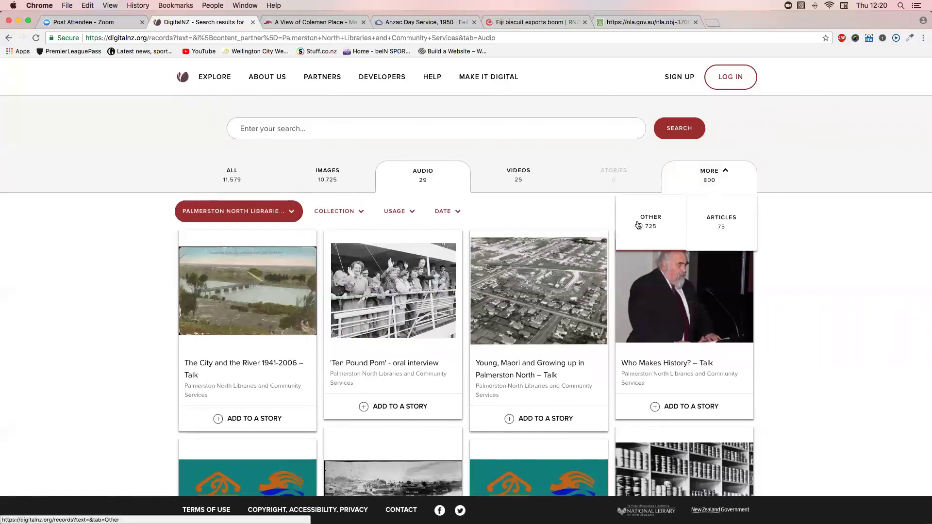
Run an empty search from the DigitalNZ home page and review the full list of additional item types.
click(182, 78)
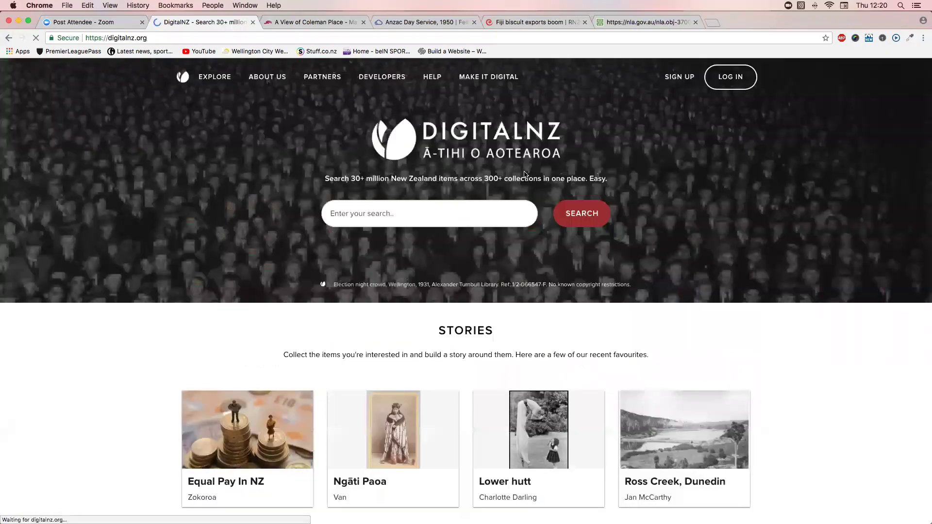
click(573, 214)
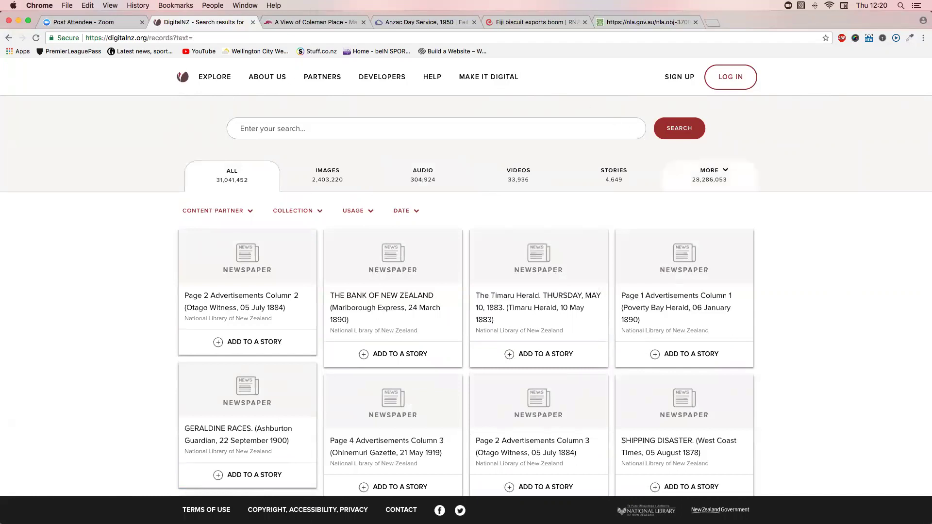
click(711, 175)
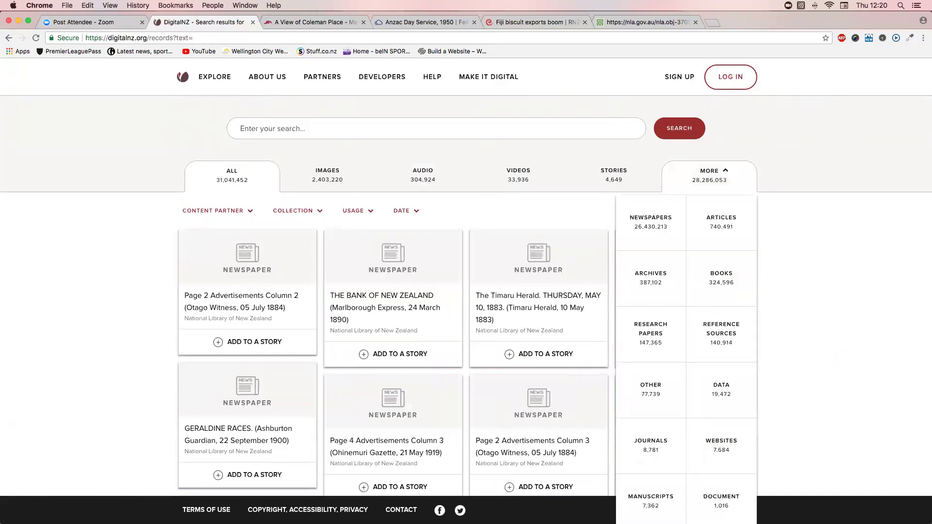
scroll(466, 292, down, 3)
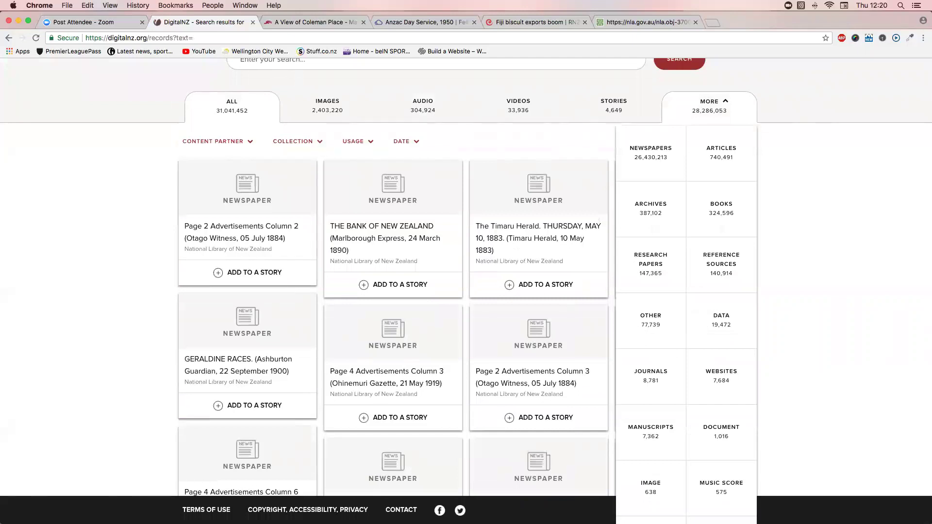
scroll(466, 286, down, 5)
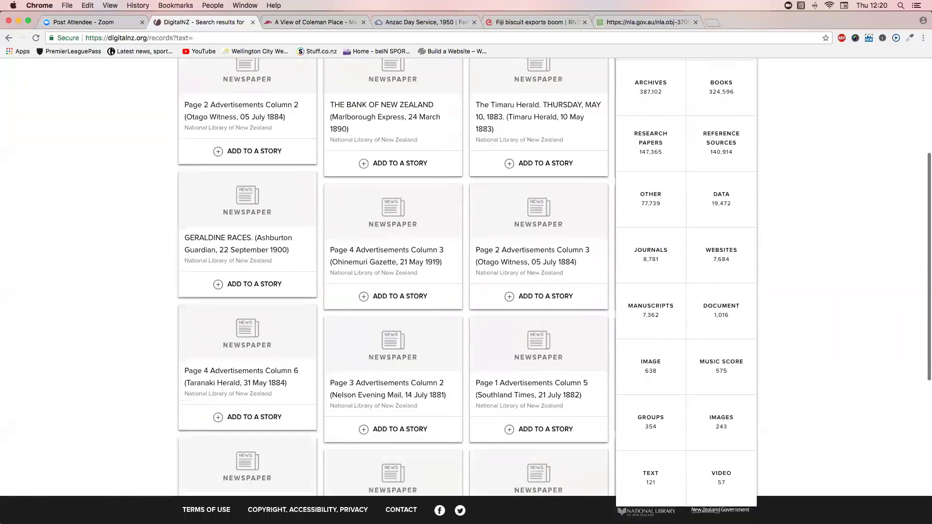
scroll(466, 286, down, 5)
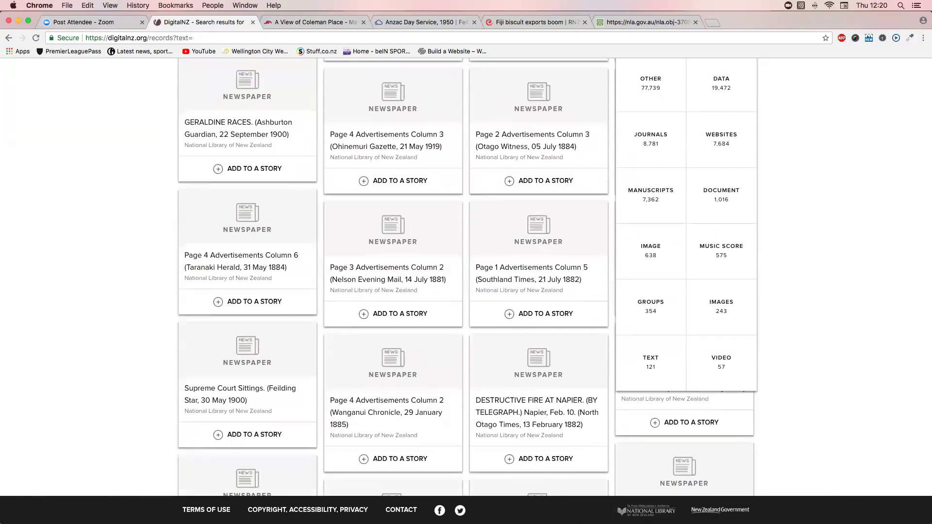
scroll(466, 286, up, 12)
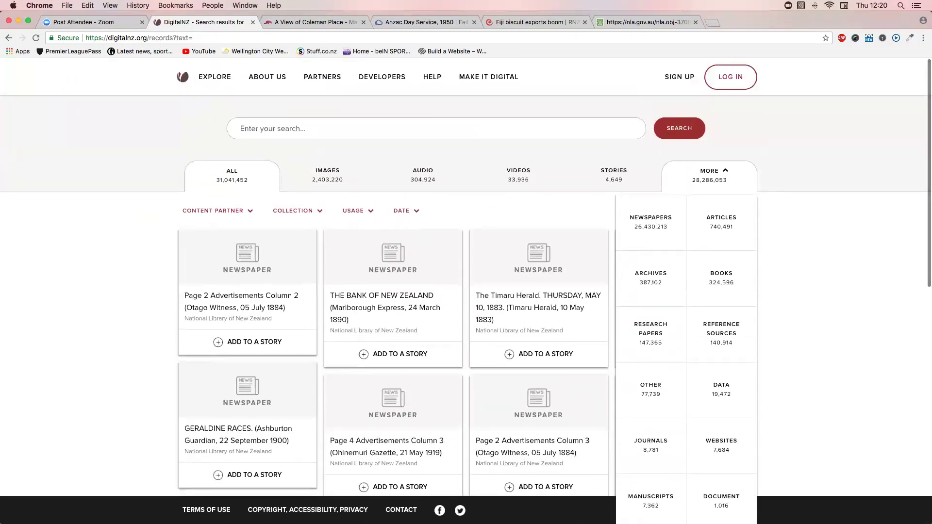
Limit the unfiltered search results to newspapers and look over the first records.
click(656, 226)
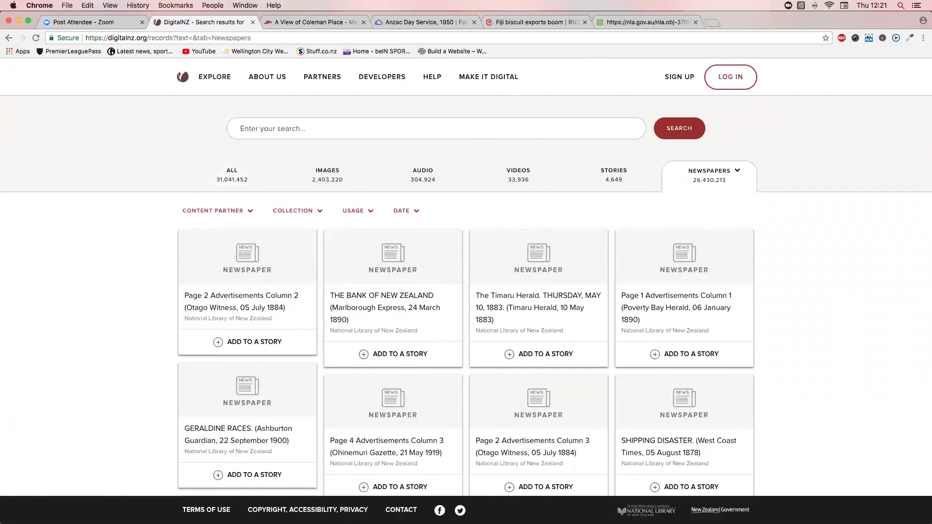
scroll(383, 347, down, 2)
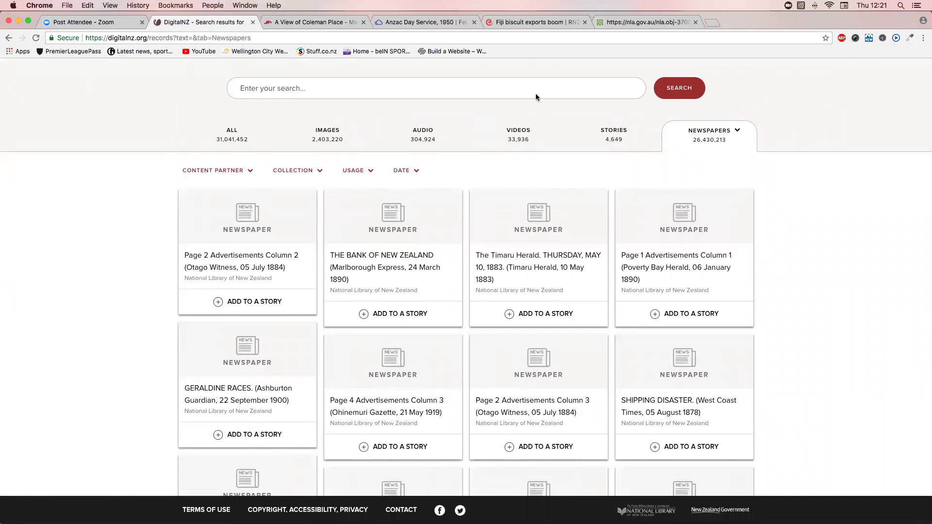
Show all item types in the unfiltered results and switch to the PowerPoint presentation on how DigitalNZ works.
click(231, 138)
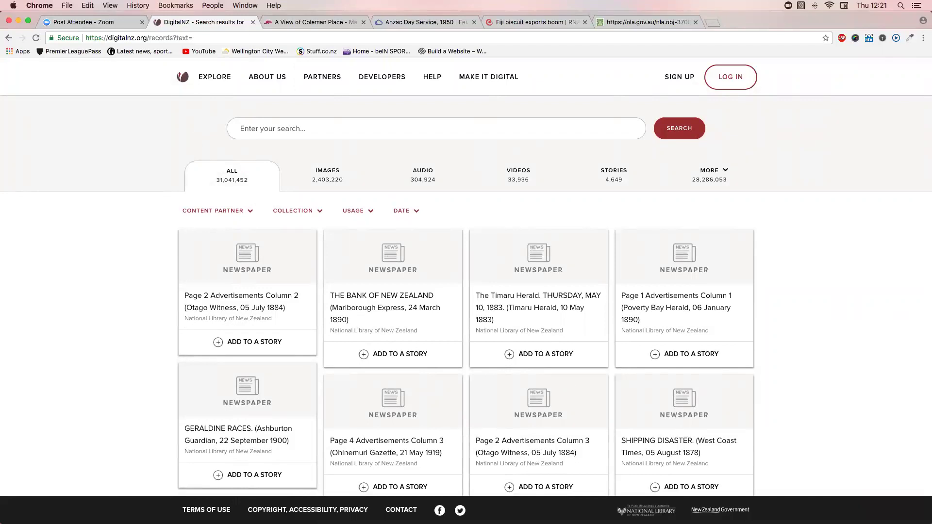
key(ctrl+Up)
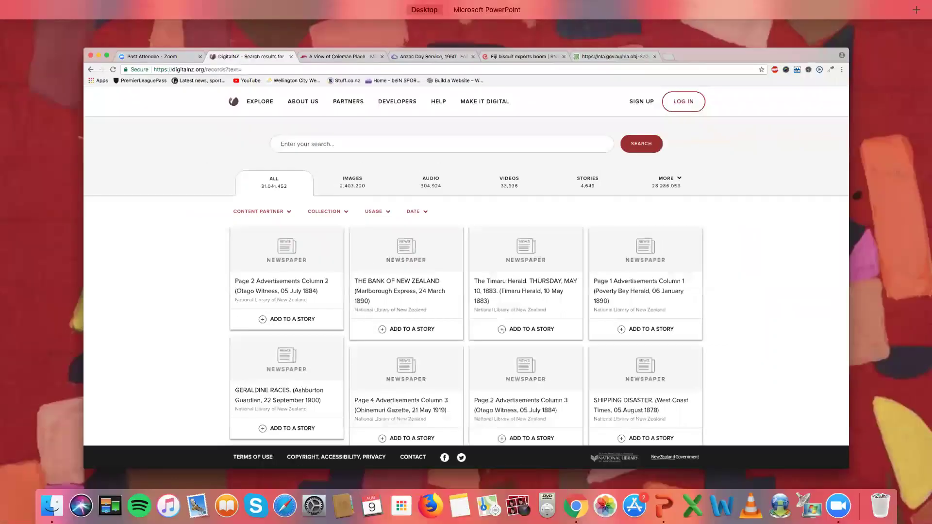
click(531, 483)
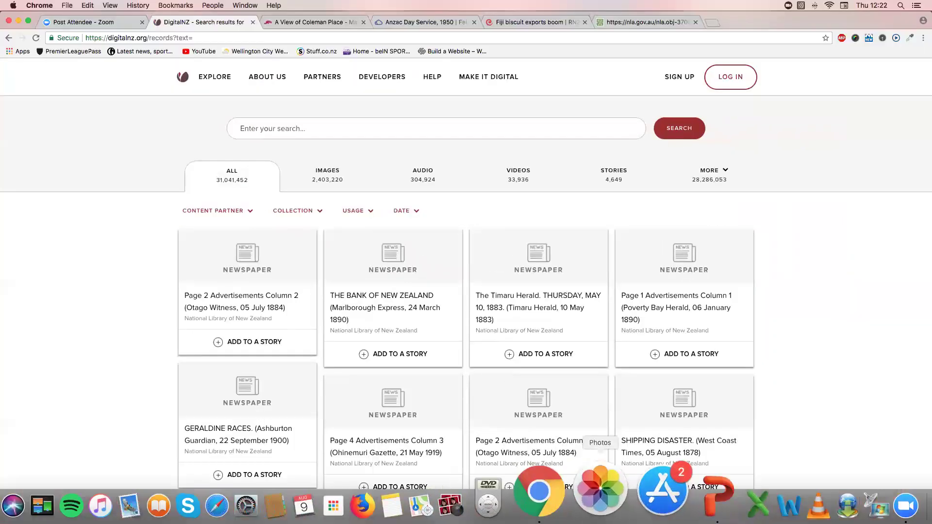
key(ctrl+Up)
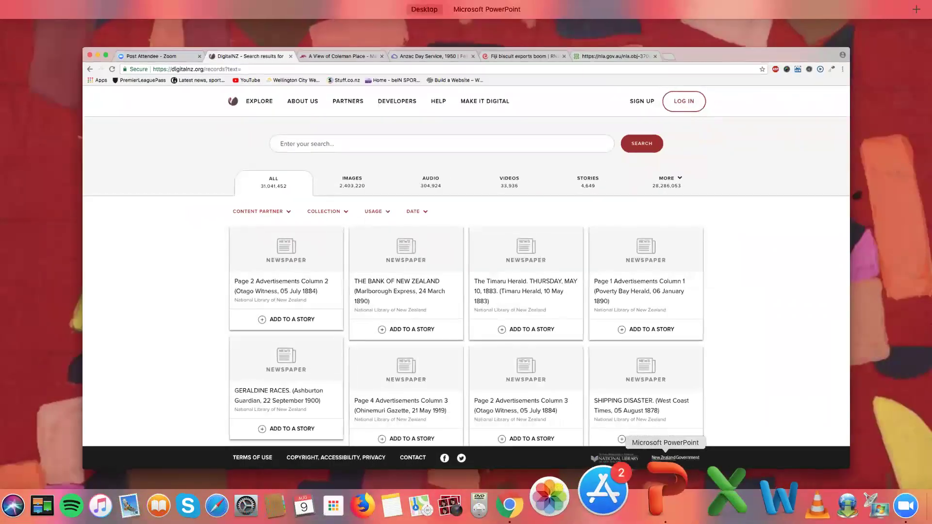
click(666, 490)
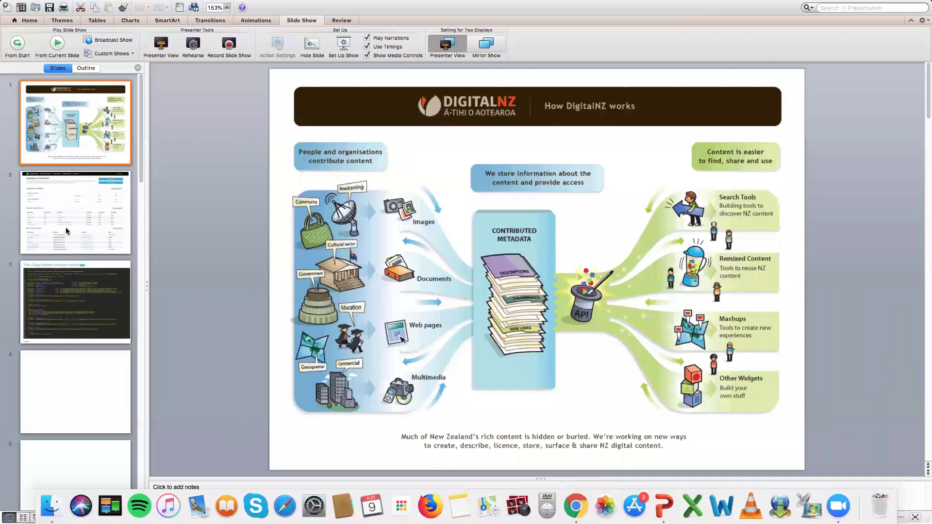
Present the slides full screen, starting from the Supplejack Dashboard slide.
click(67, 231)
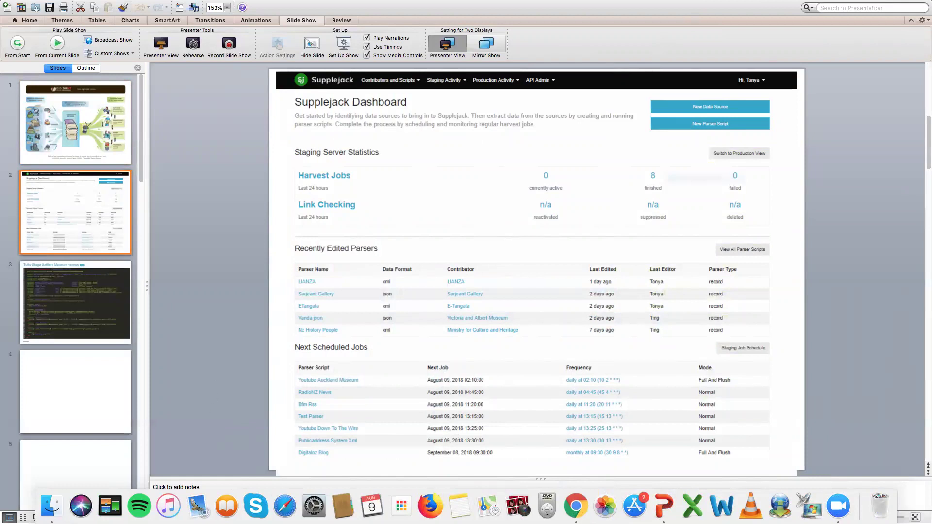
click(33, 517)
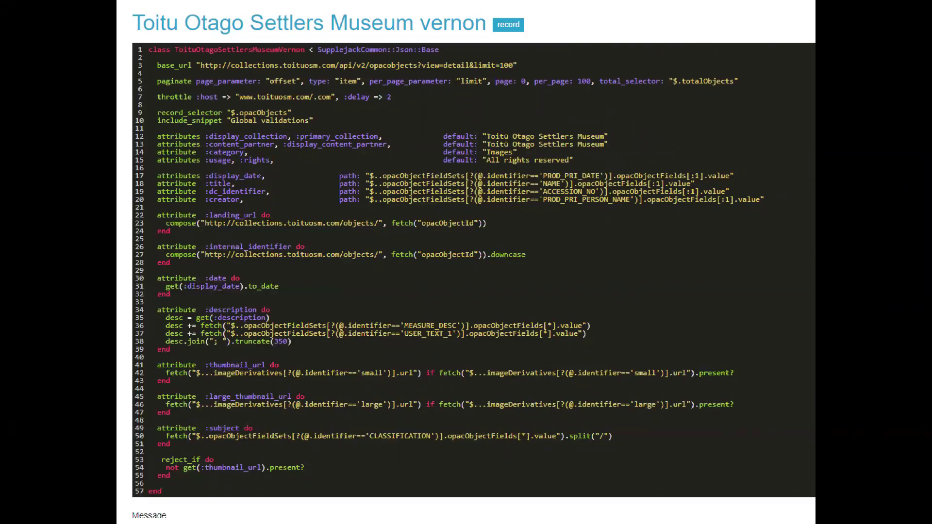
Switch back to the DigitalNZ search results in Chrome and open the site's Developers page.
key(ctrl+Up)
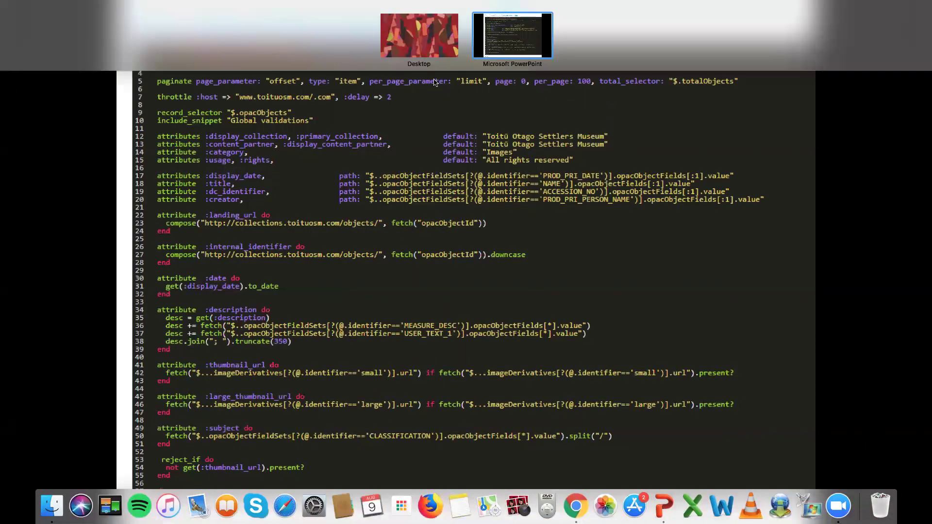
click(416, 218)
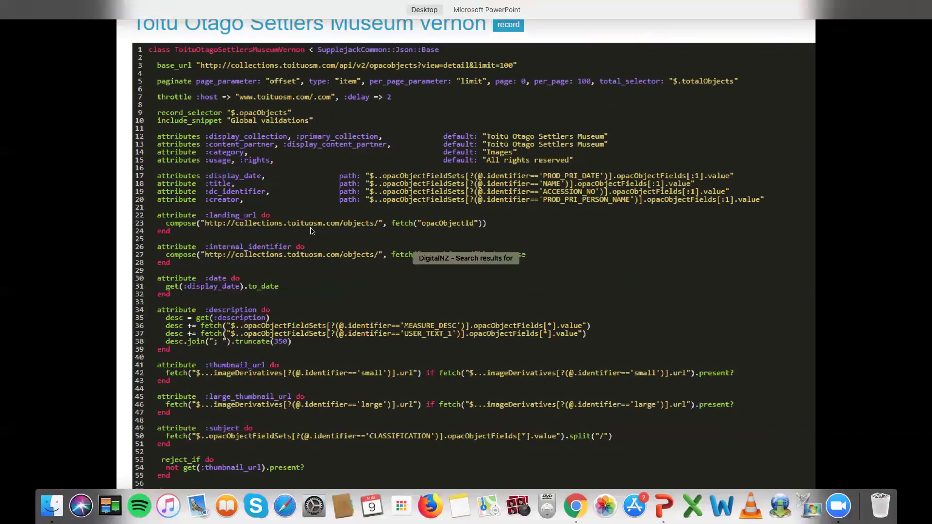
key(super+Tab)
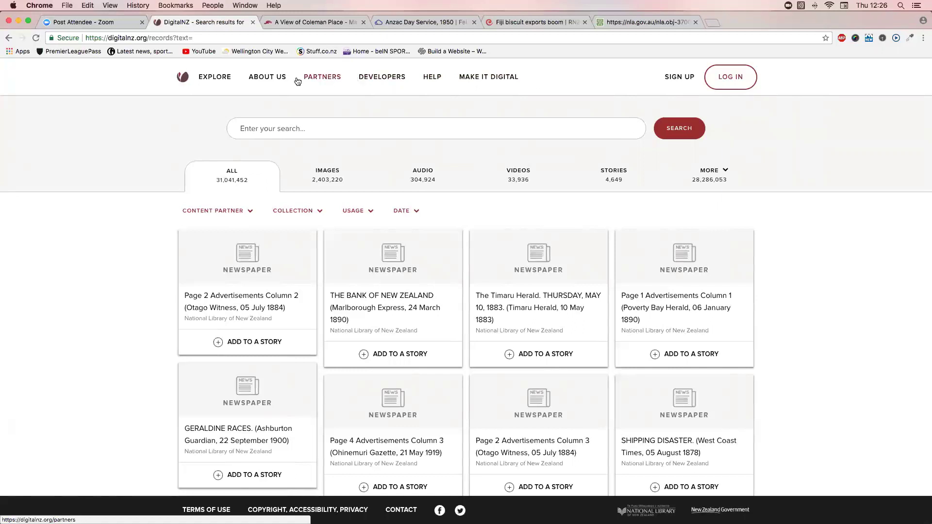
click(380, 79)
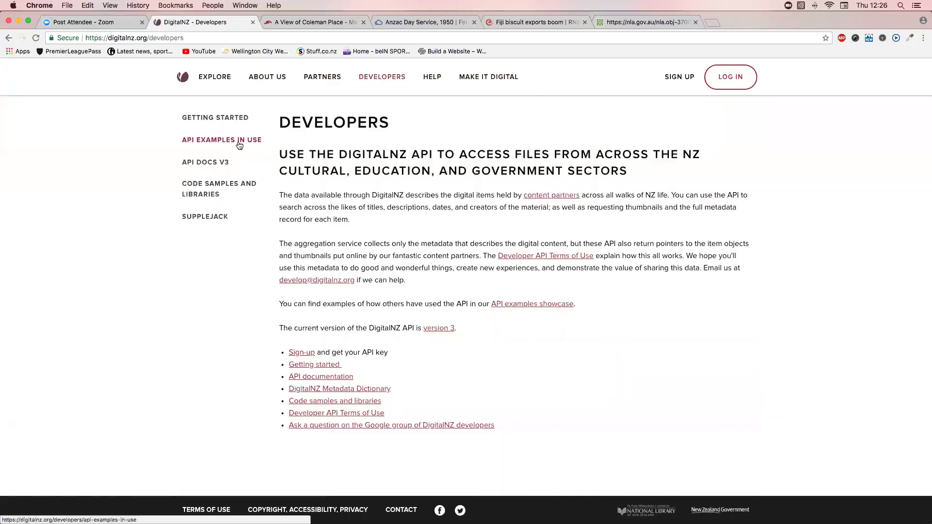
Open the API Examples in Use page and review the National Library, N4L Pond and CEISMIC examples.
click(239, 146)
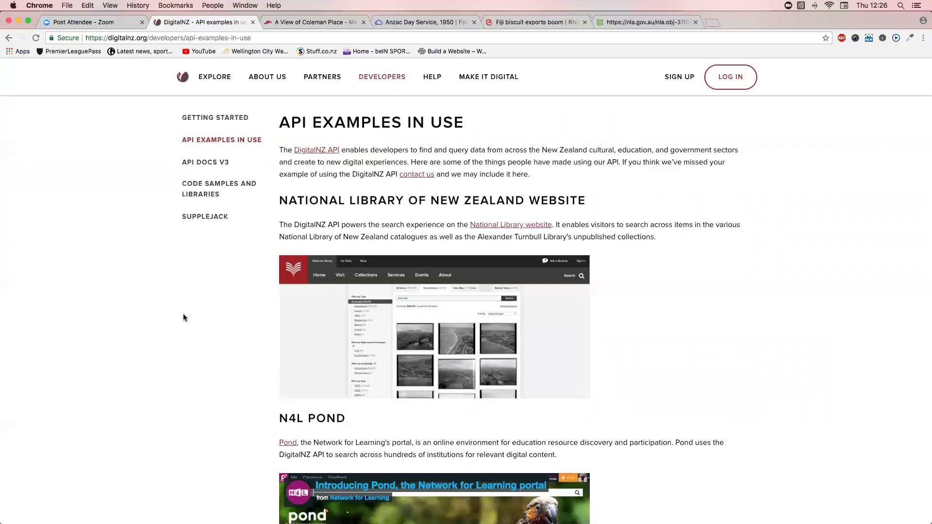
scroll(183, 317, down, 1)
scroll(184, 318, down, 4)
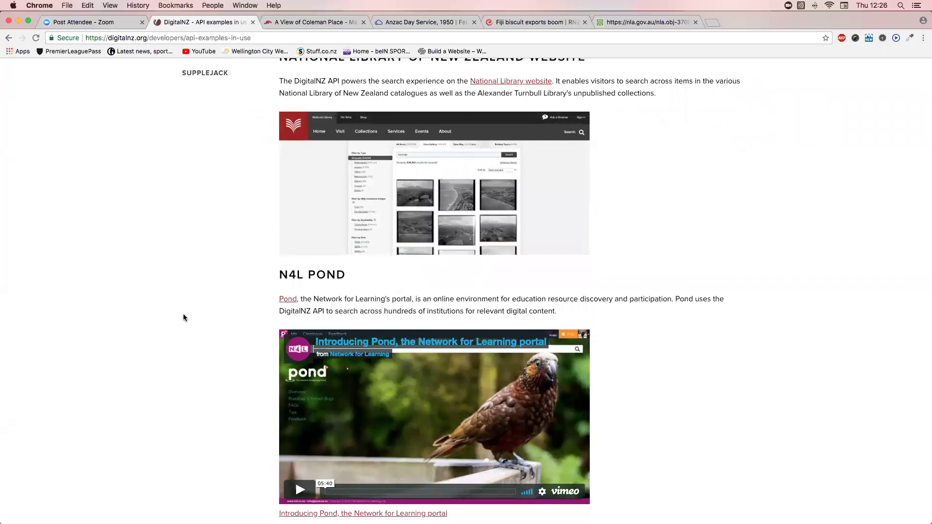
scroll(183, 318, down, 2)
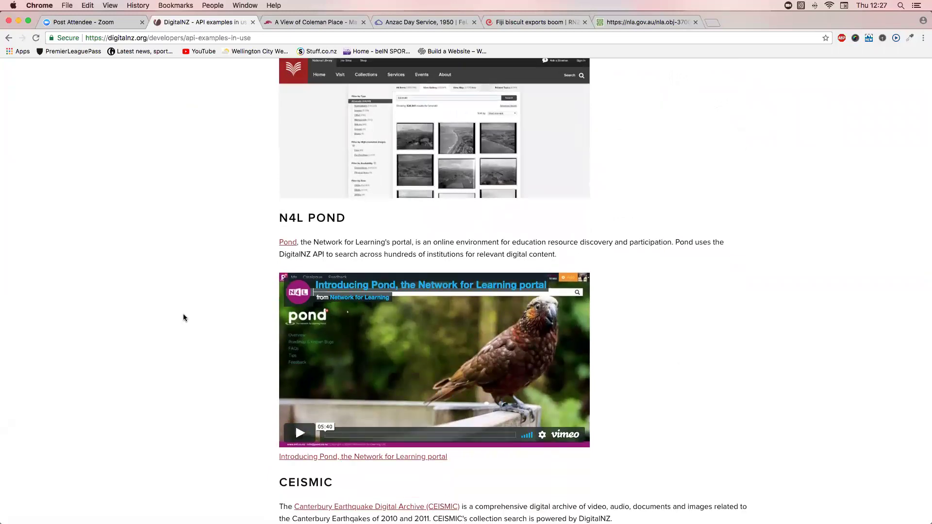
scroll(183, 318, up, 3)
scroll(184, 318, down, 2)
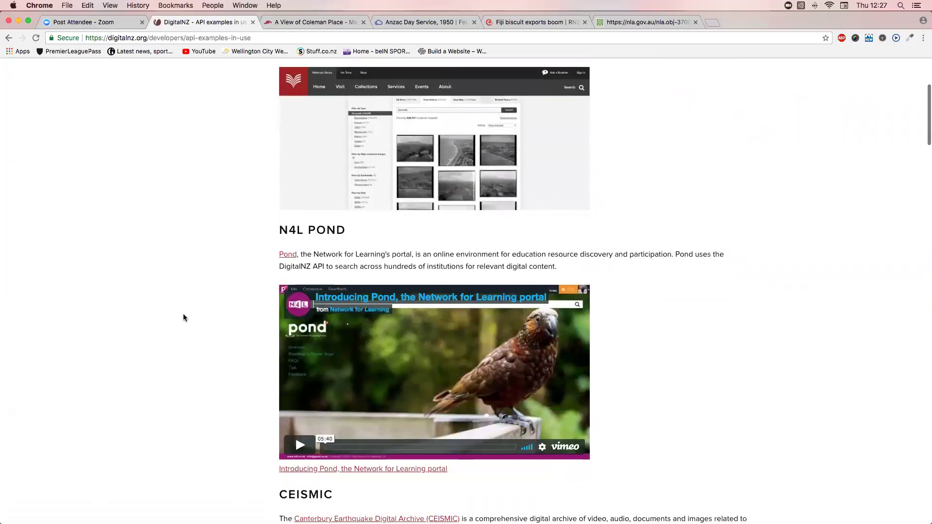
scroll(184, 318, up, 2)
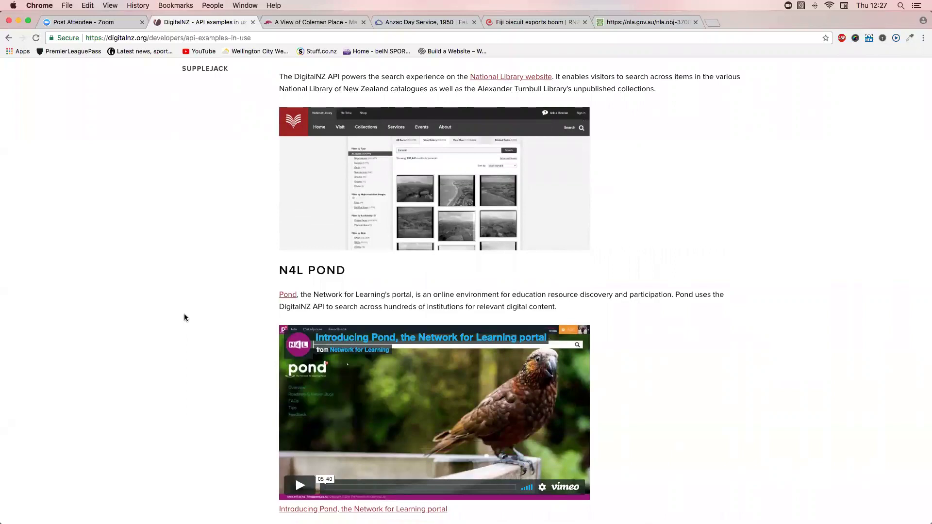
scroll(184, 317, down, 2)
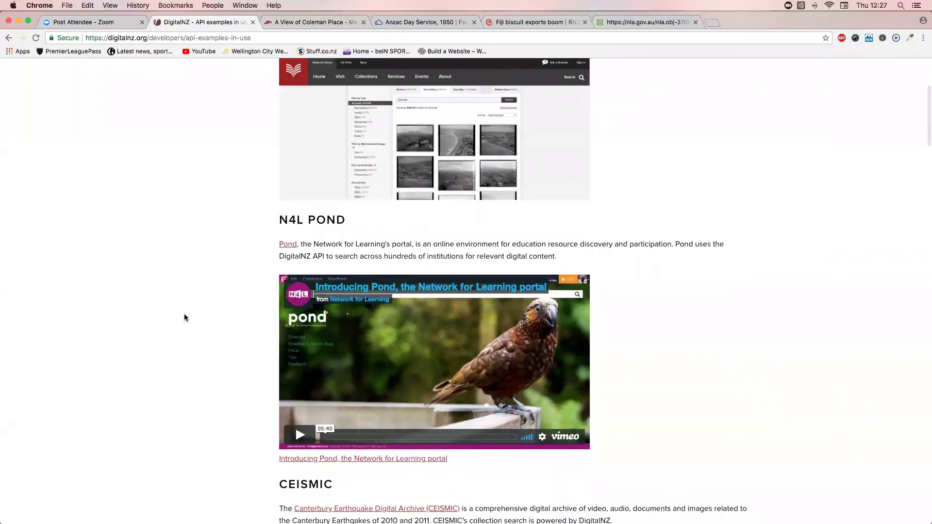
scroll(184, 318, down, 4)
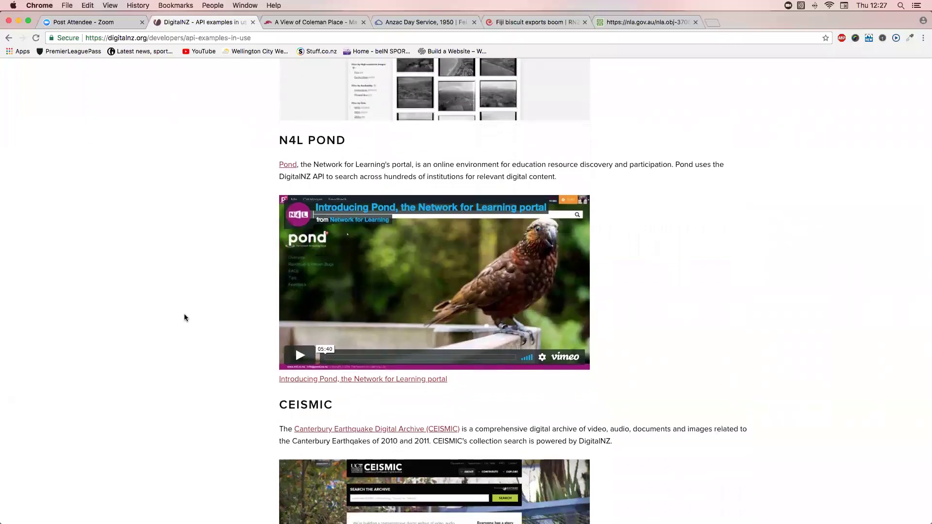
scroll(185, 318, down, 2)
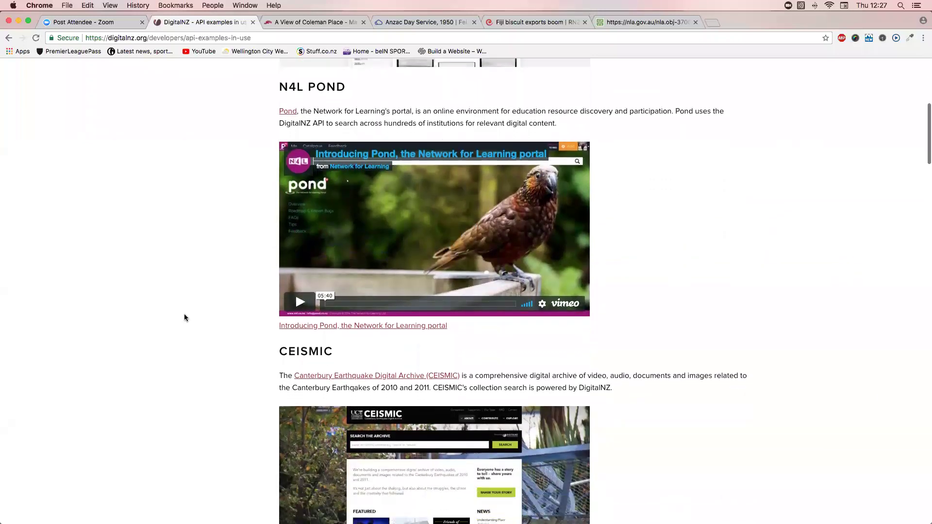
scroll(184, 318, down, 4)
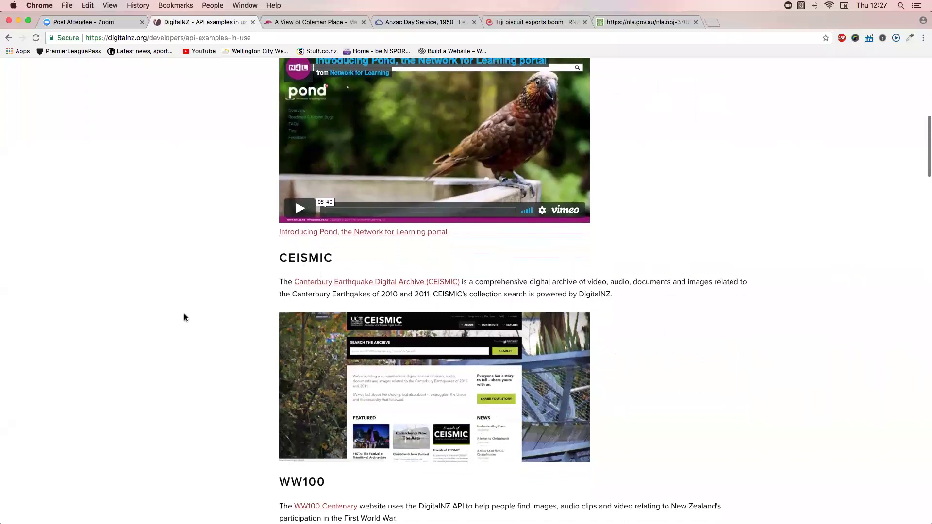
scroll(184, 318, down, 5)
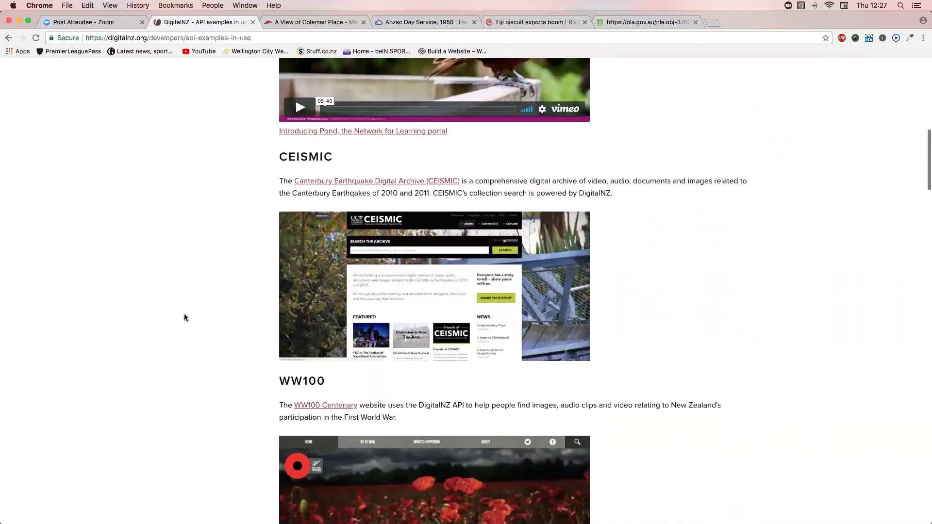
scroll(184, 318, down, 1)
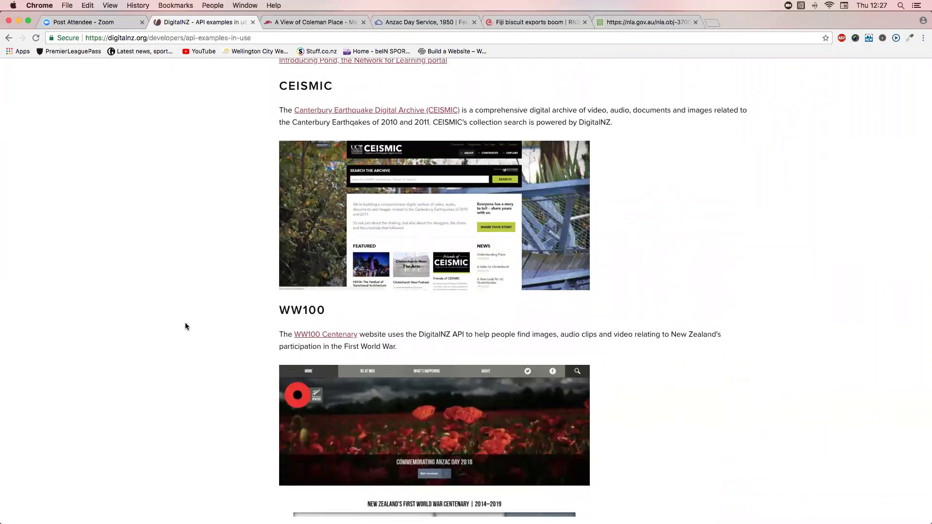
Read on through the WW100, Europeana 1914-1918, Any Questions/Many Answers and Lifelines Table examples.
scroll(142, 318, down, 4)
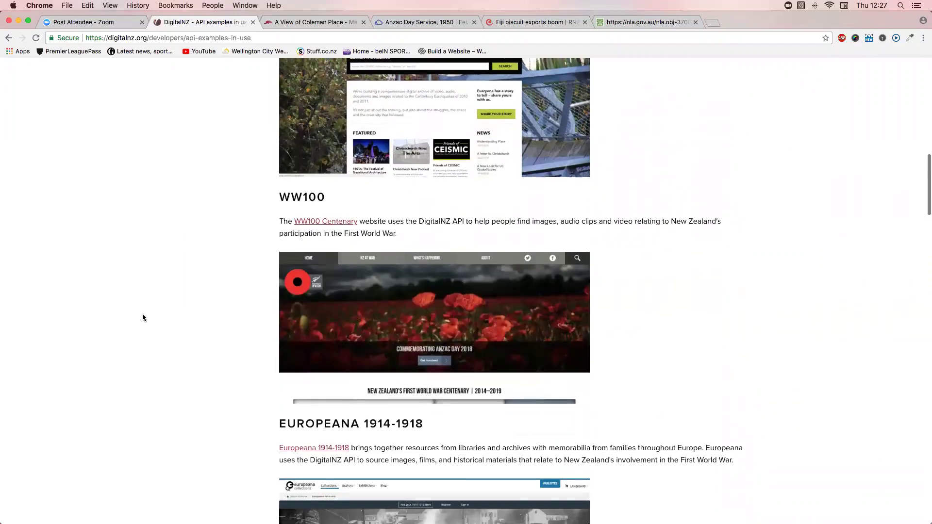
scroll(143, 318, down, 2)
scroll(142, 318, down, 3)
scroll(142, 318, down, 8)
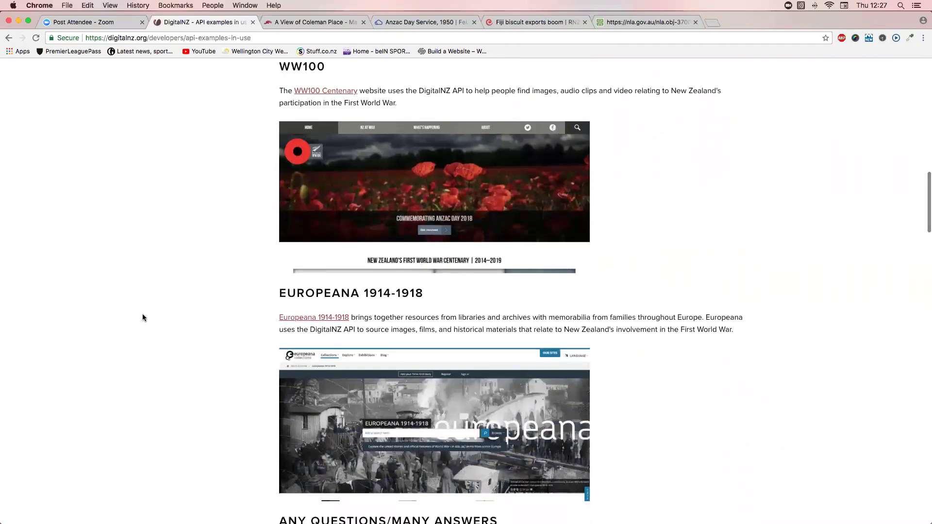
scroll(142, 317, down, 7)
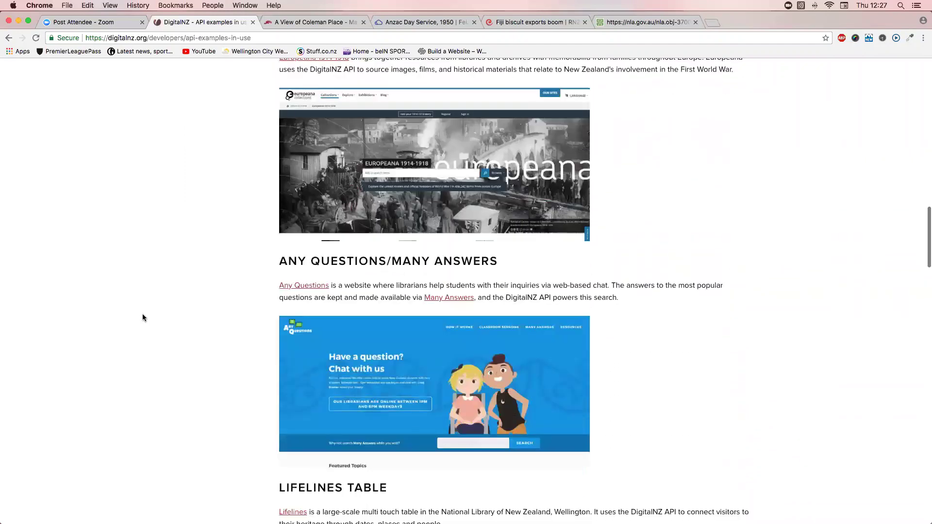
scroll(142, 318, down, 6)
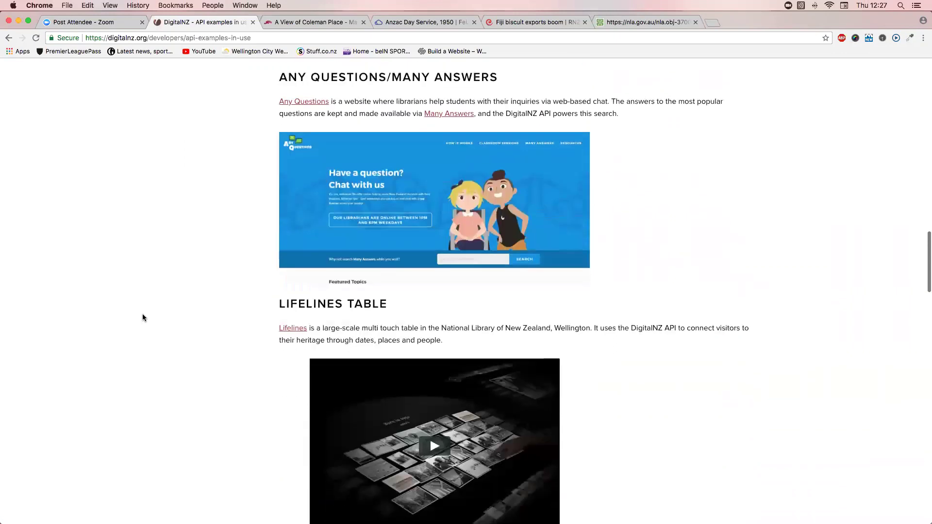
scroll(142, 317, down, 5)
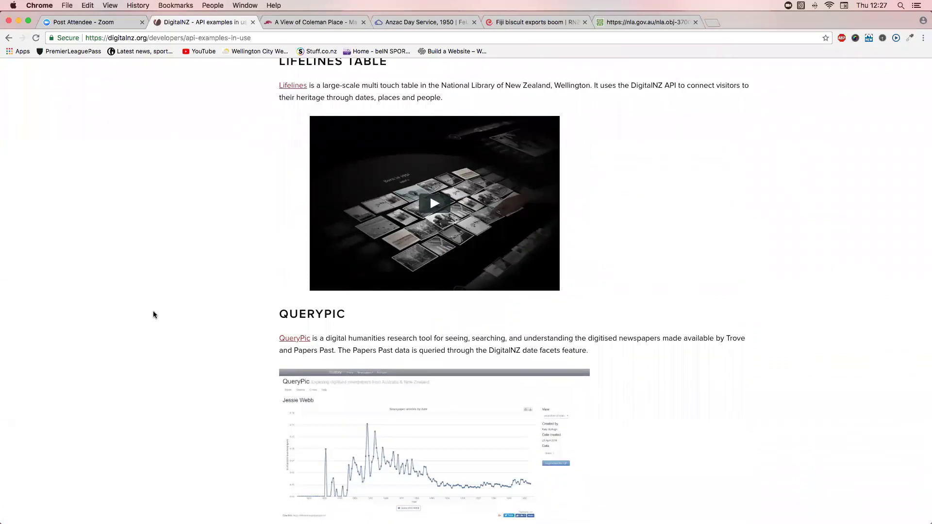
Examine the remaining API examples from QueryPic to Sourcera and the list of embedded widgets and custom related searches.
scroll(154, 314, down, 5)
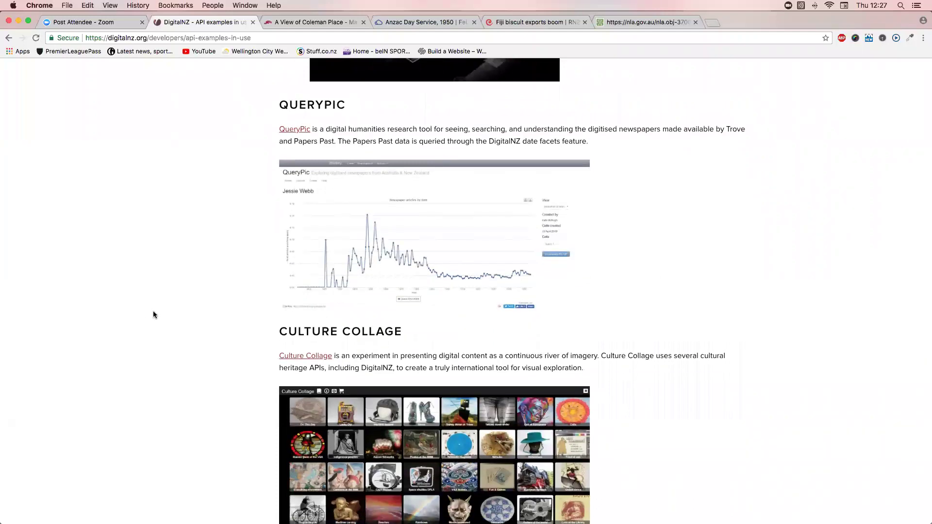
scroll(154, 314, down, 4)
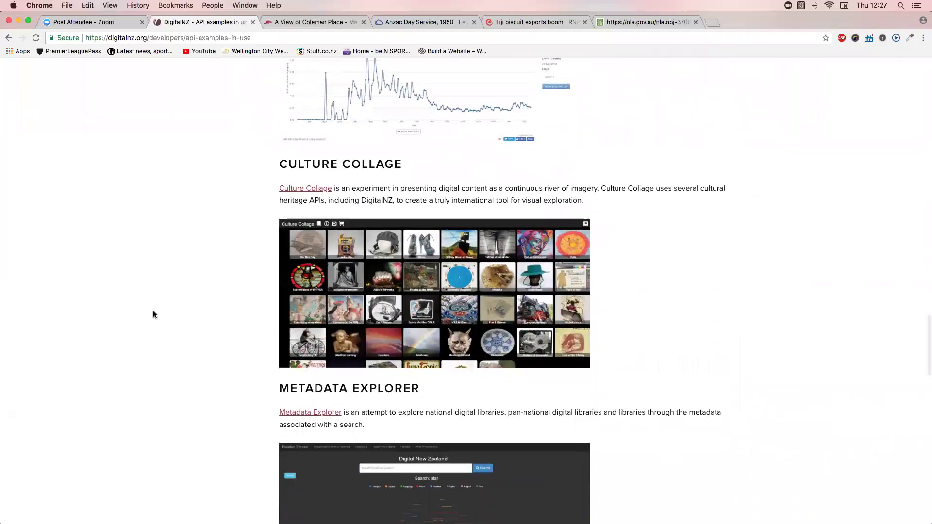
scroll(153, 315, down, 5)
scroll(154, 315, down, 10)
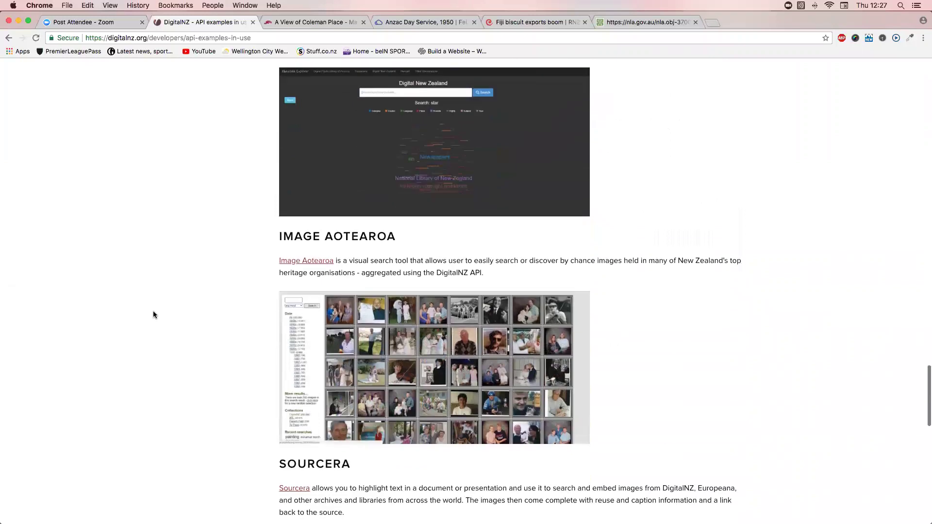
scroll(154, 315, down, 8)
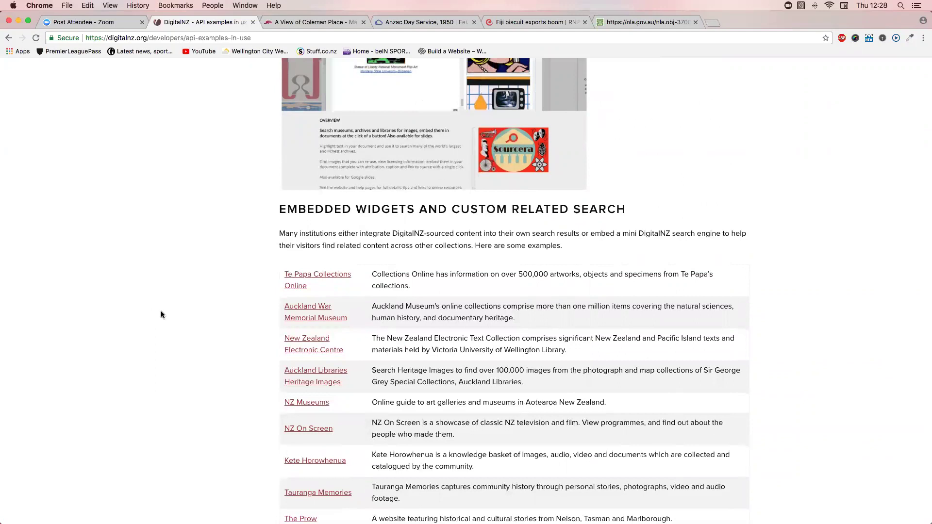
scroll(161, 315, down, 3)
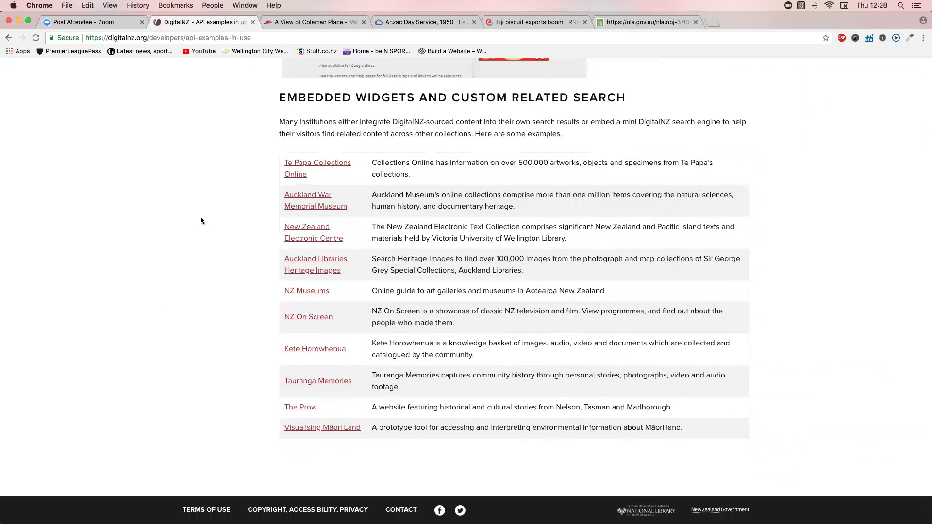
Go back to the start of the API examples and return to the DigitalNZ home page.
scroll(201, 220, up, 8)
scroll(201, 221, up, 20)
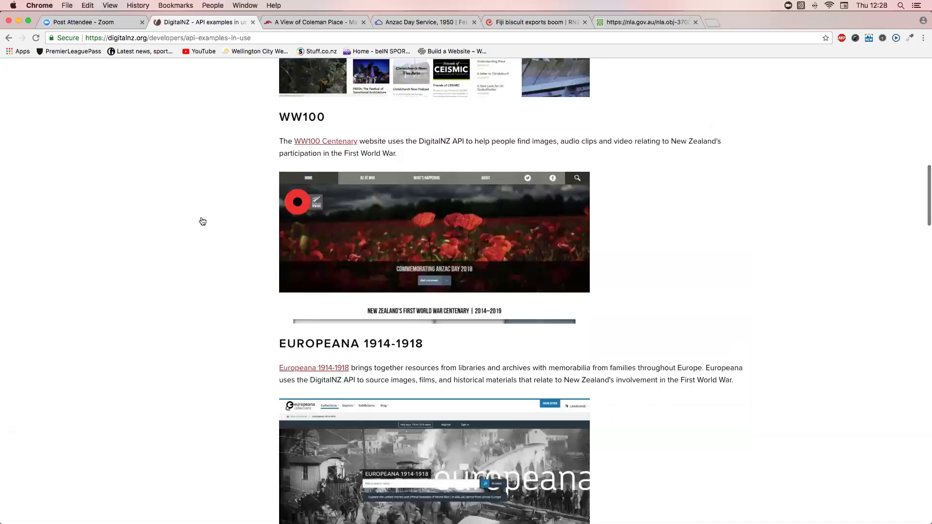
scroll(202, 221, up, 15)
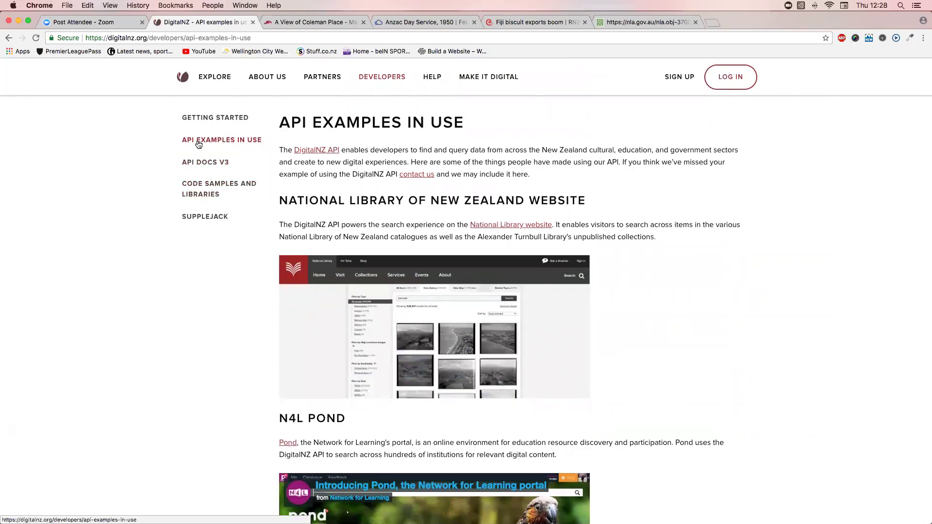
click(182, 78)
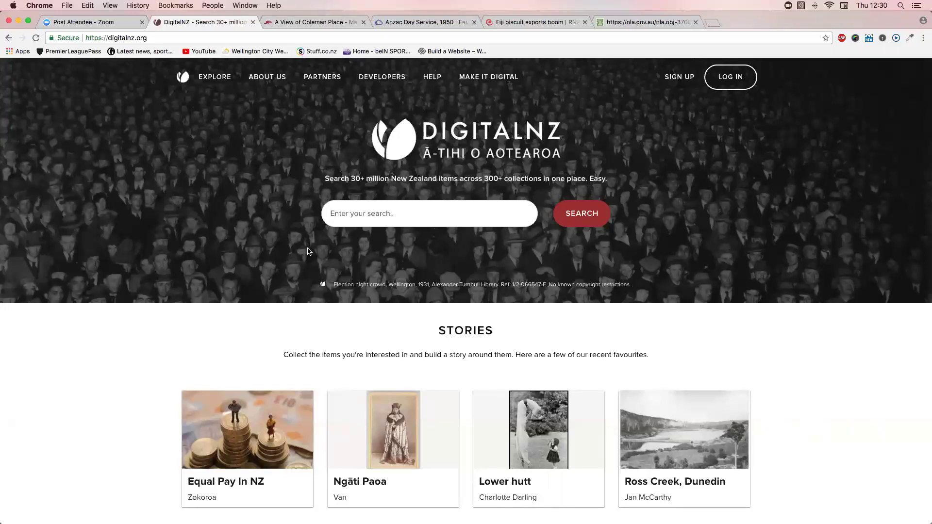
Search DigitalNZ for "wellington public library".
click(376, 217)
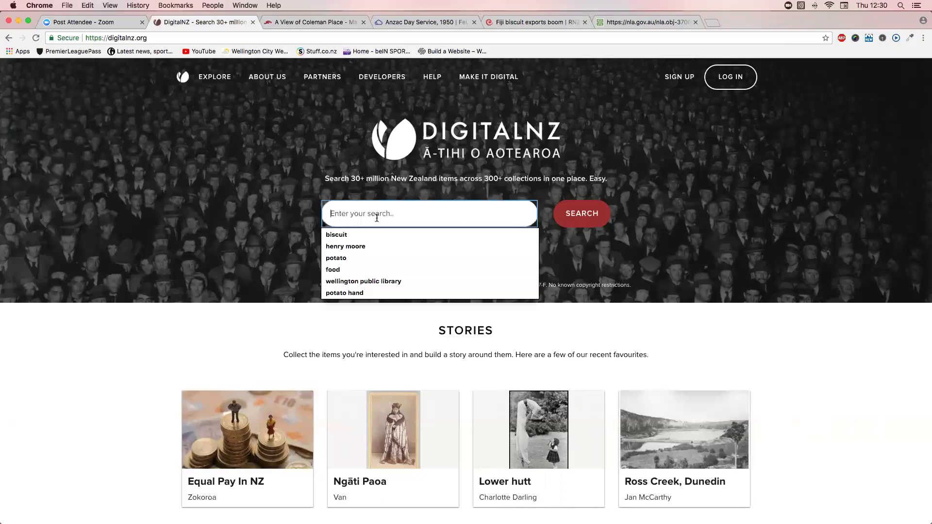
click(365, 281)
click(572, 219)
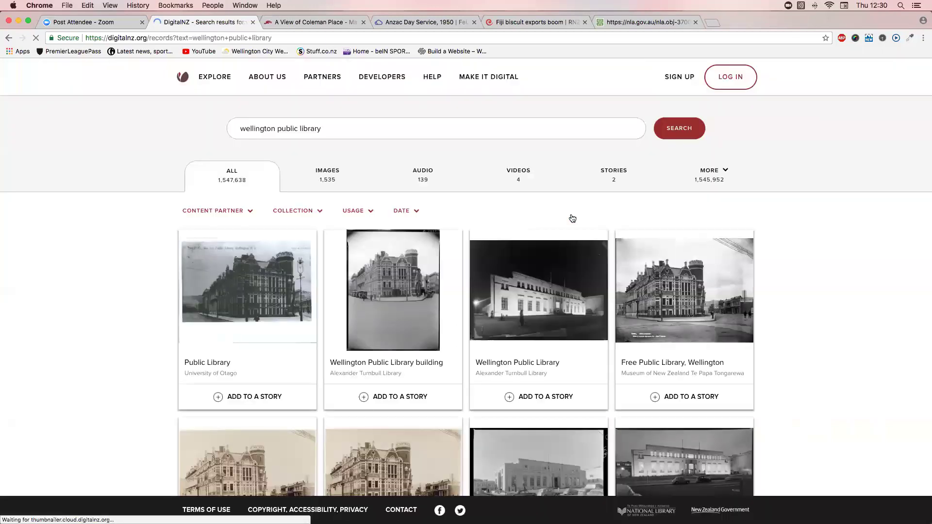
Open the Alexander Turnbull Library's night-time Wellington Public Library record, view it on its source site, and return to the search results.
click(559, 272)
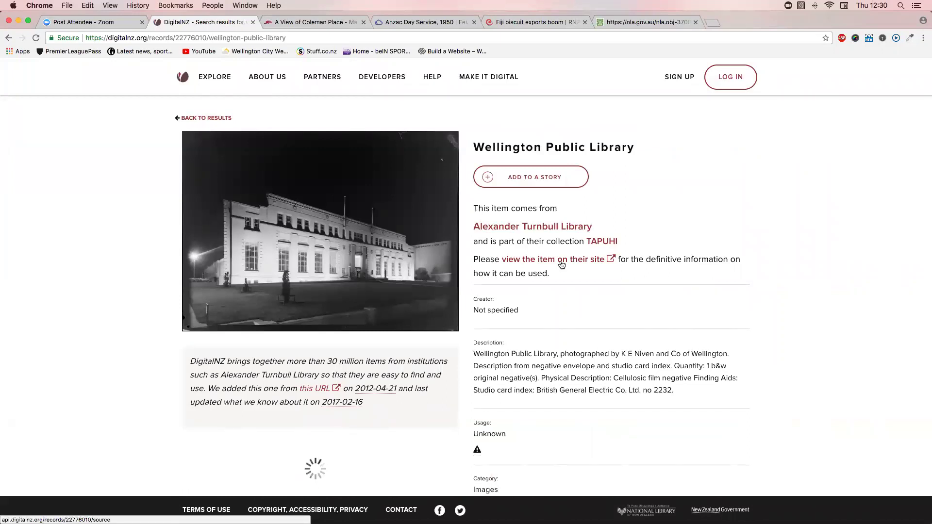
click(562, 264)
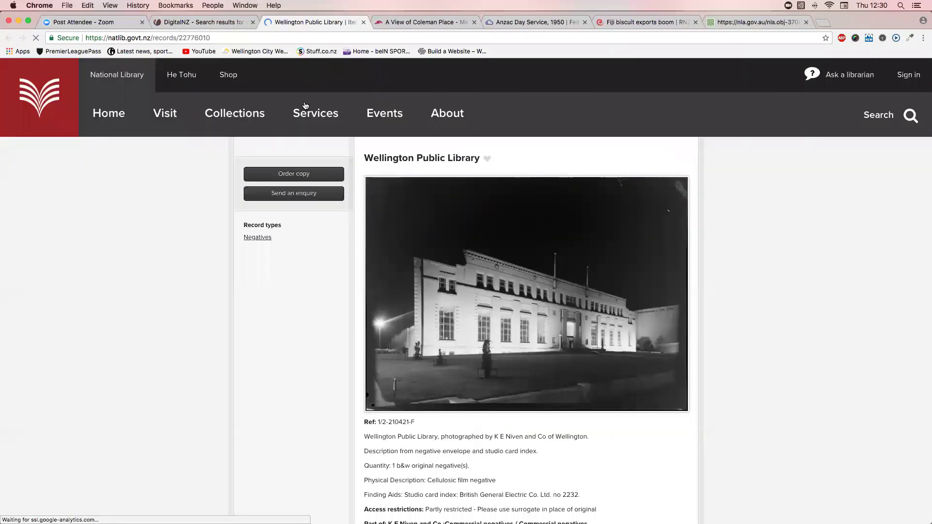
click(212, 23)
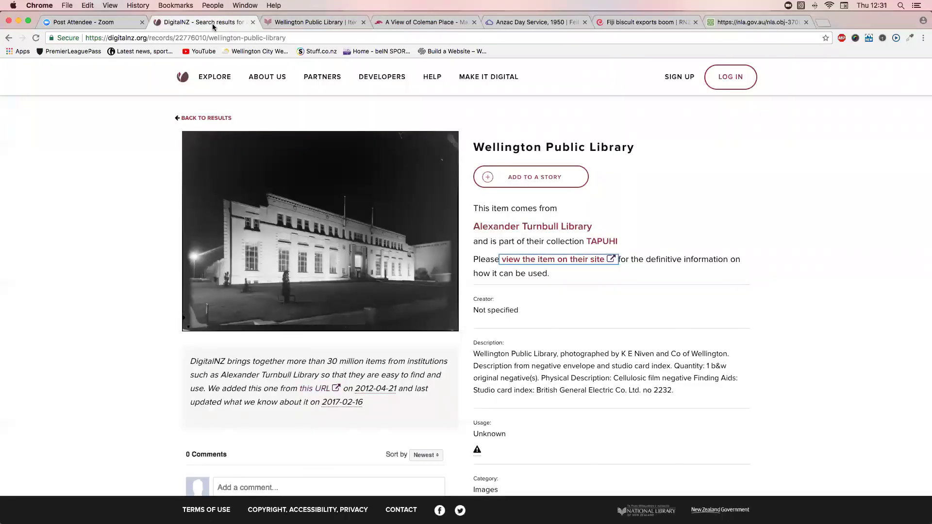
click(194, 117)
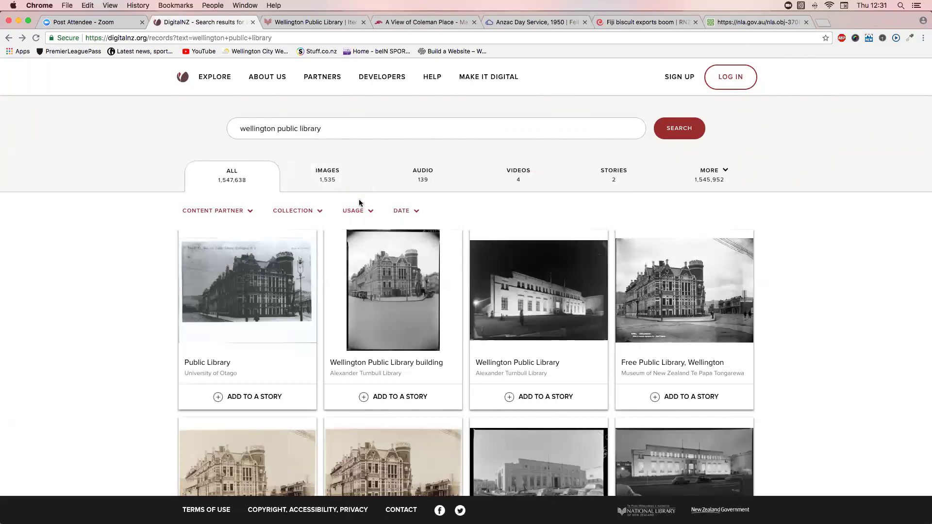
Check the usage filter options, view the University of Otago's Public Library record, and return to the search results.
click(372, 214)
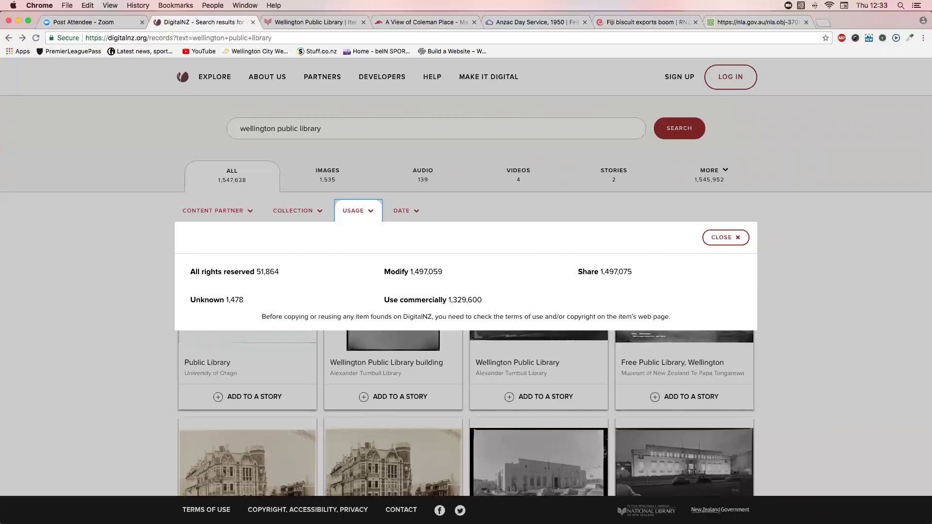
click(725, 238)
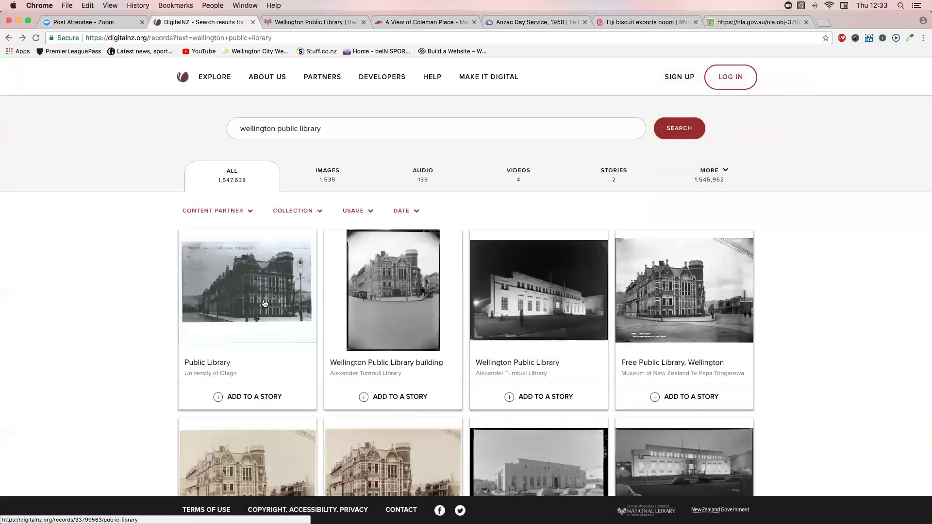
click(265, 303)
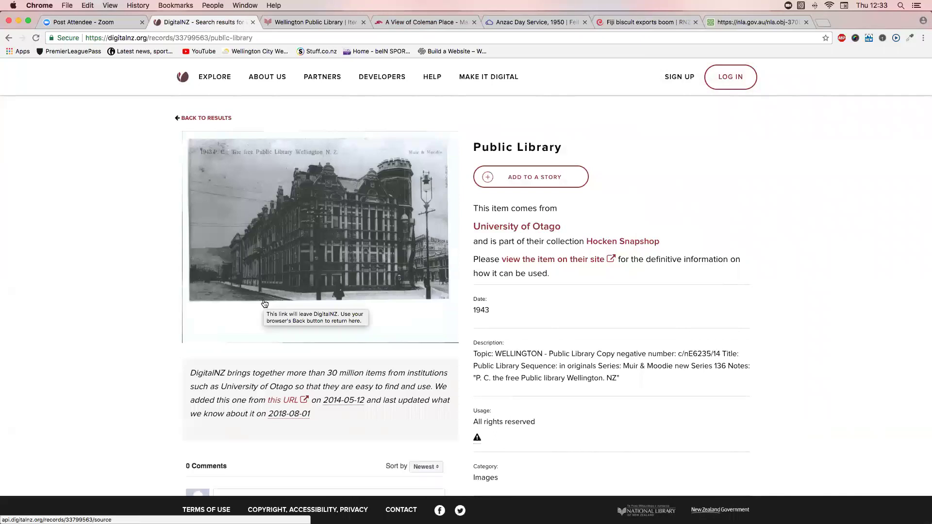
click(213, 118)
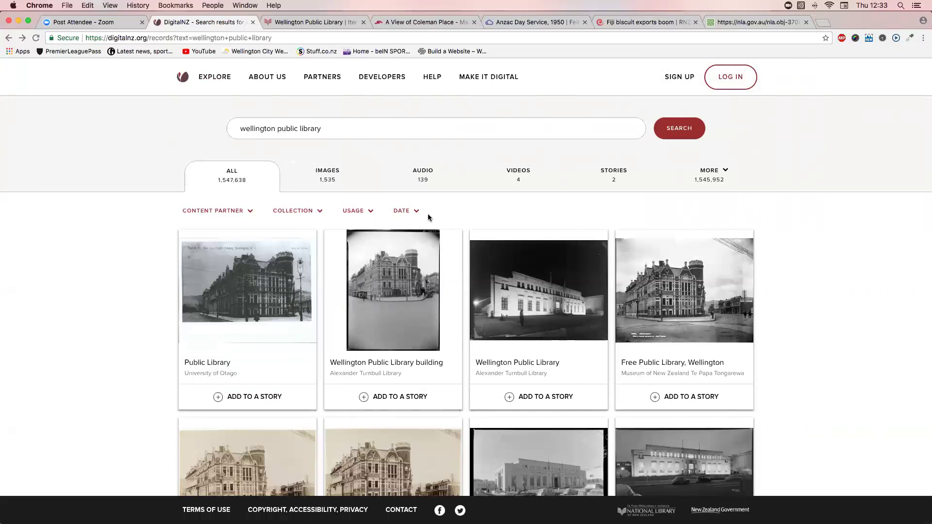
Try the Boolean operators AND, NOT and OR in the search query.
click(349, 130)
text(~AND)
key(BackSpace)
key(BackSpace)
key(BackSpace)
text(NOt)
key(BackSpace)
text(T Or)
Remove the operators and run a wildcard search for "wellington public libr?ry".
key(BackSpace)
key(BackSpace)
key(BackSpace)
key(BackSpace)
key(BackSpace)
key(BackSpace)
key(BackSpace)
key(BackSpace)
key(BackSpace)
text(?ry)
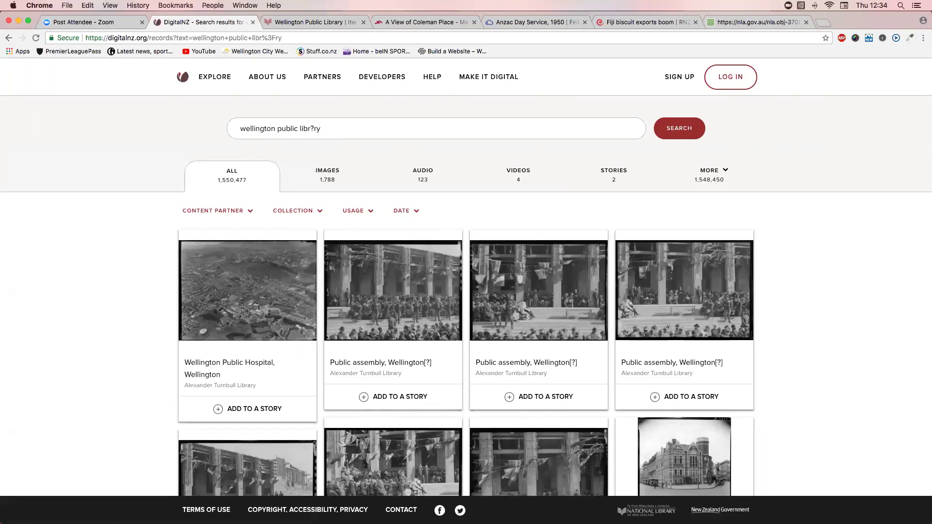
Review the content partner, collection and usage filter options for the wildcard search.
click(250, 211)
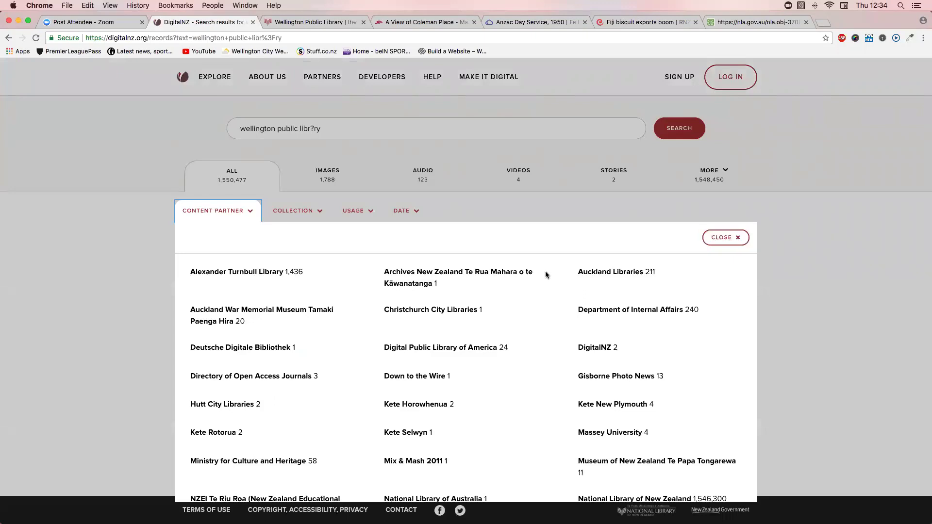
click(725, 238)
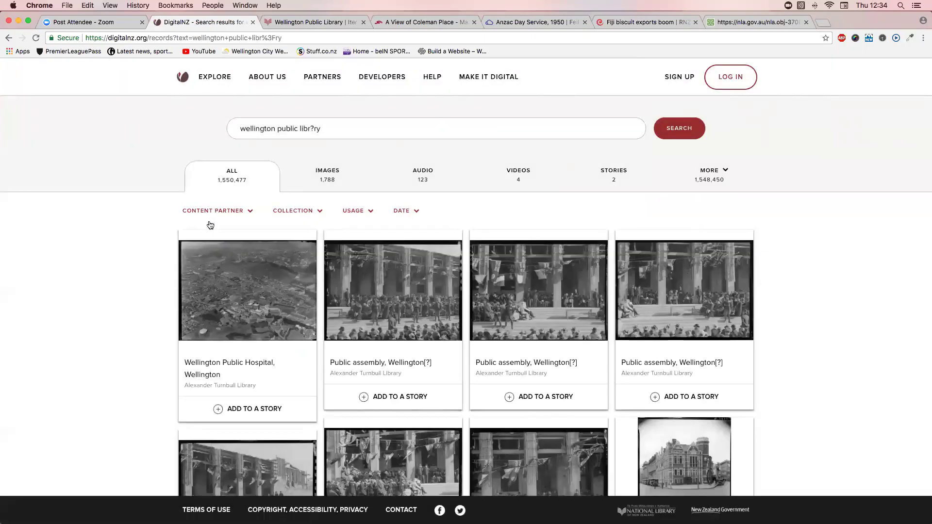
click(321, 212)
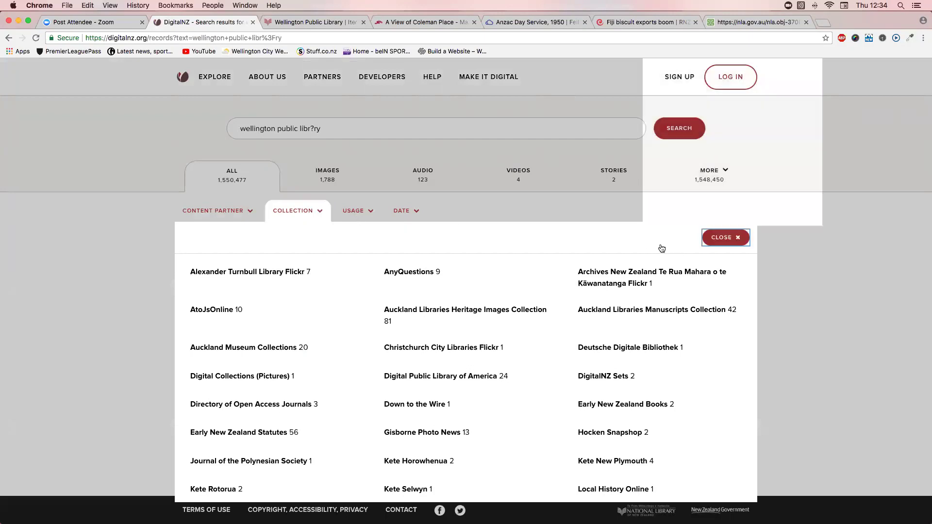
click(723, 237)
click(371, 212)
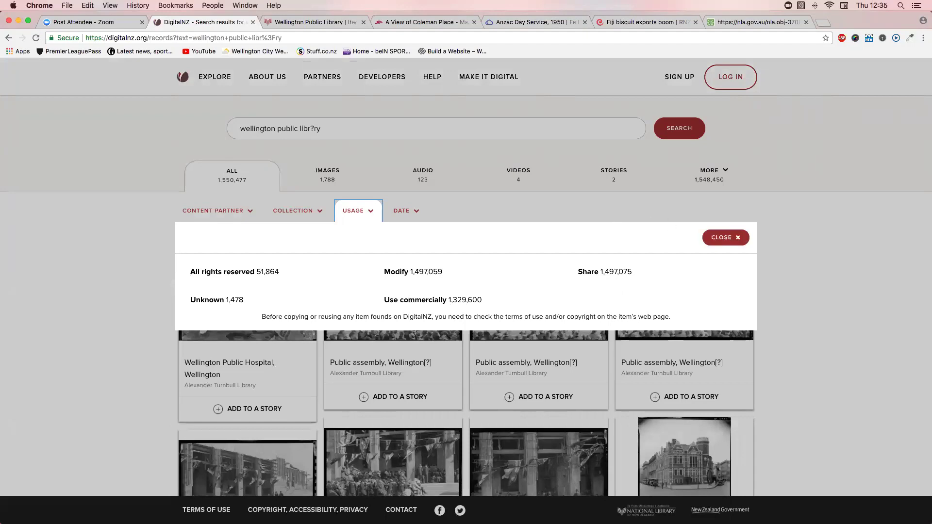
click(725, 237)
Examine the list of decades offered by the date filter and close it.
click(417, 213)
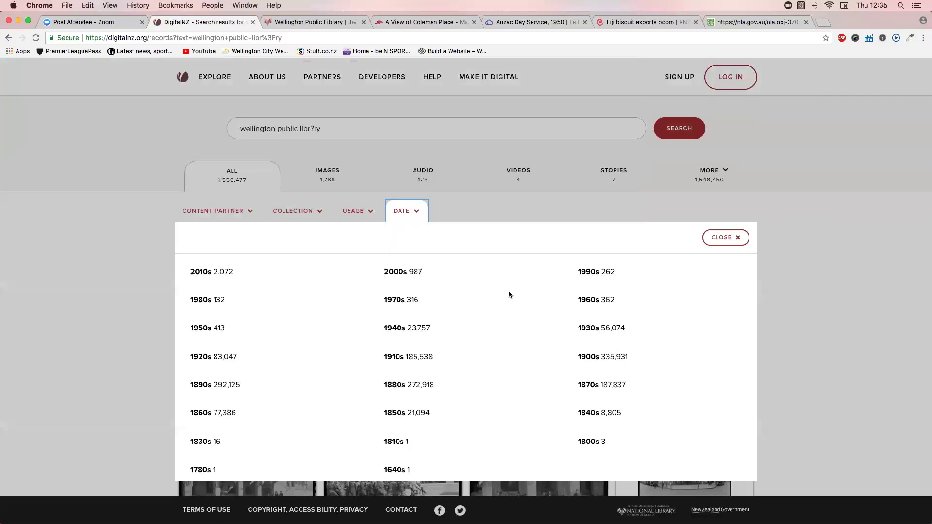
scroll(508, 294, down, 5)
scroll(508, 291, up, 3)
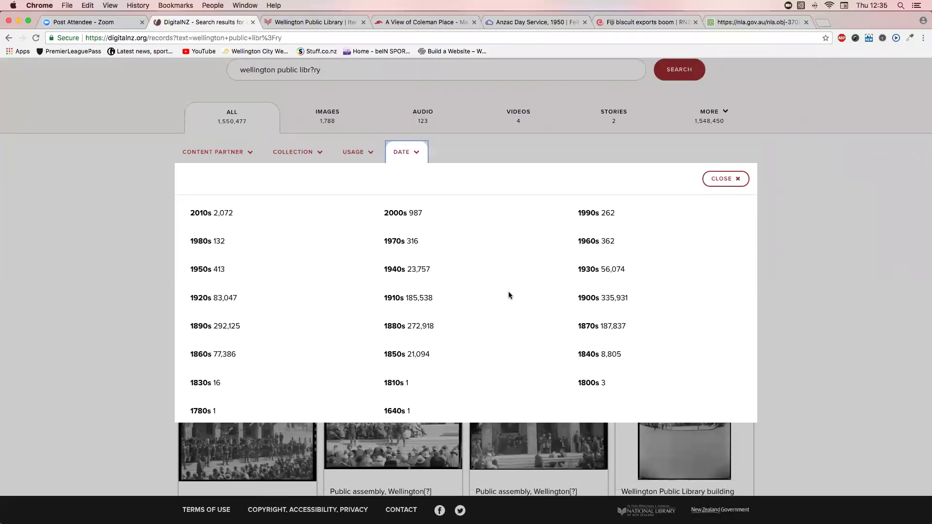
scroll(509, 295, up, 3)
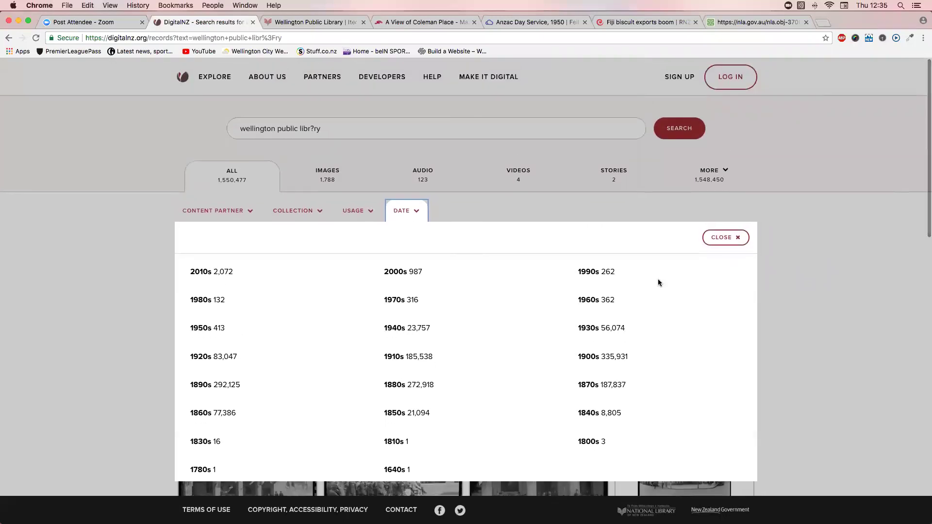
click(725, 237)
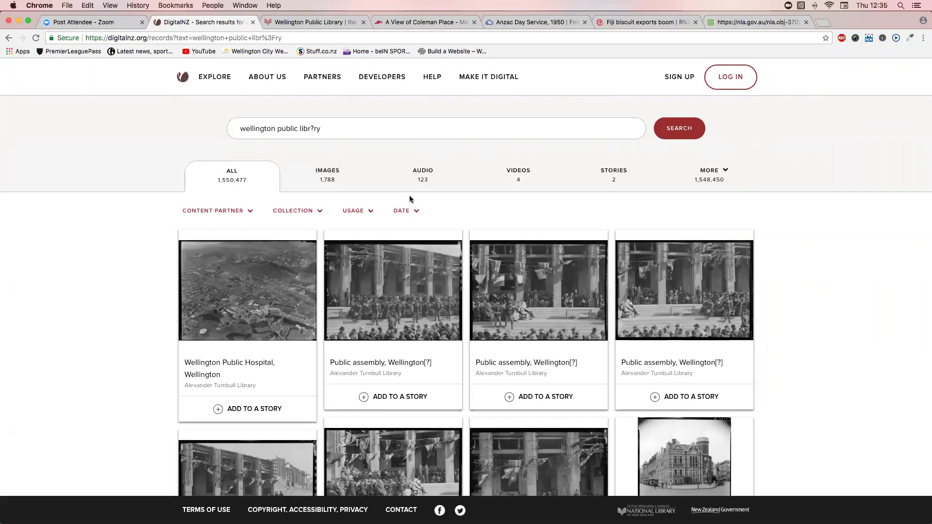
Filter the search results to the 1970s.
click(417, 213)
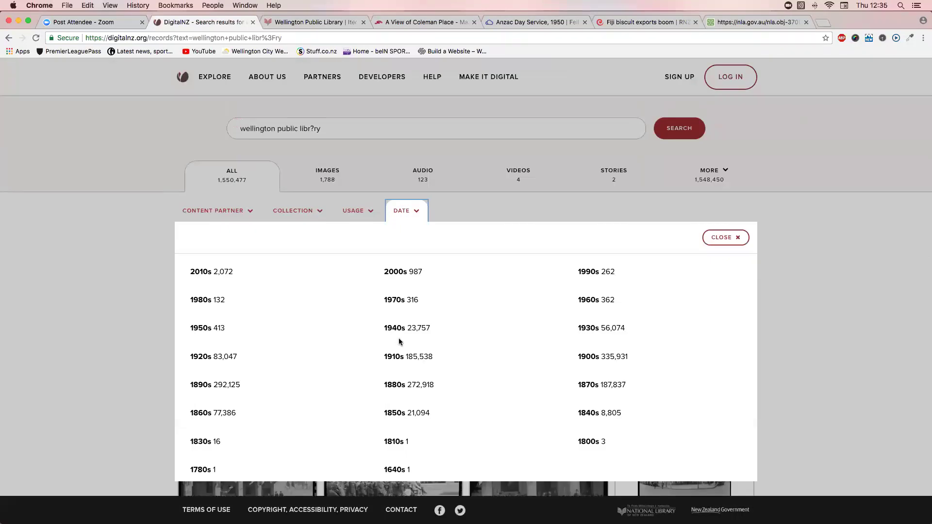
click(394, 300)
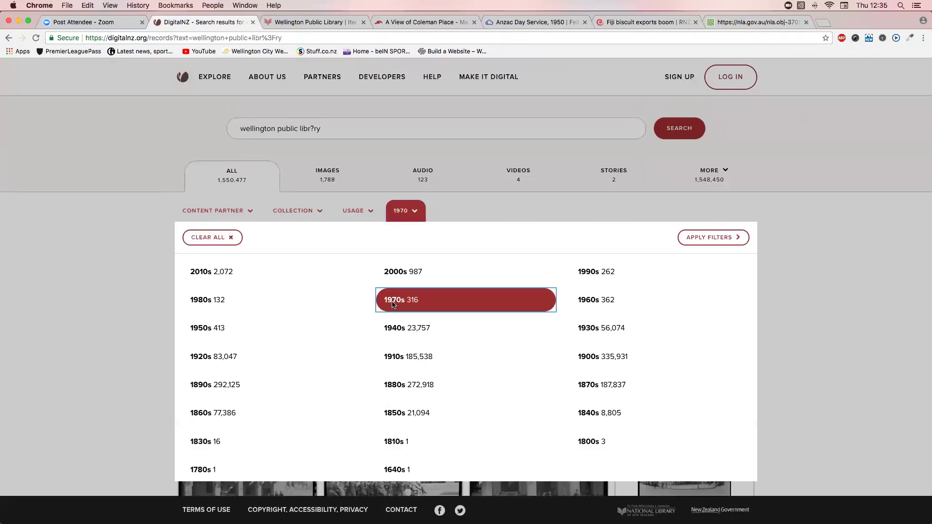
click(691, 238)
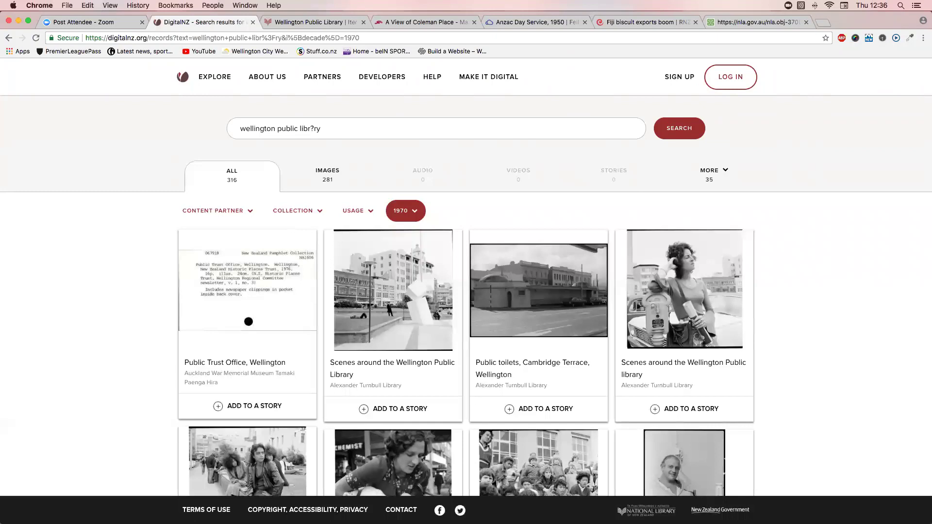
Return to the DigitalNZ home page and look over the featured stories.
click(184, 80)
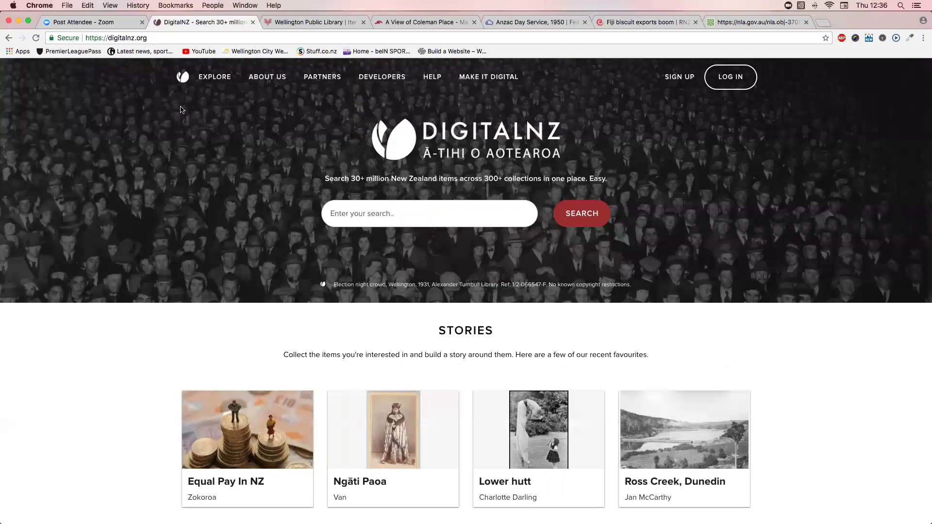
scroll(165, 180, down, 1)
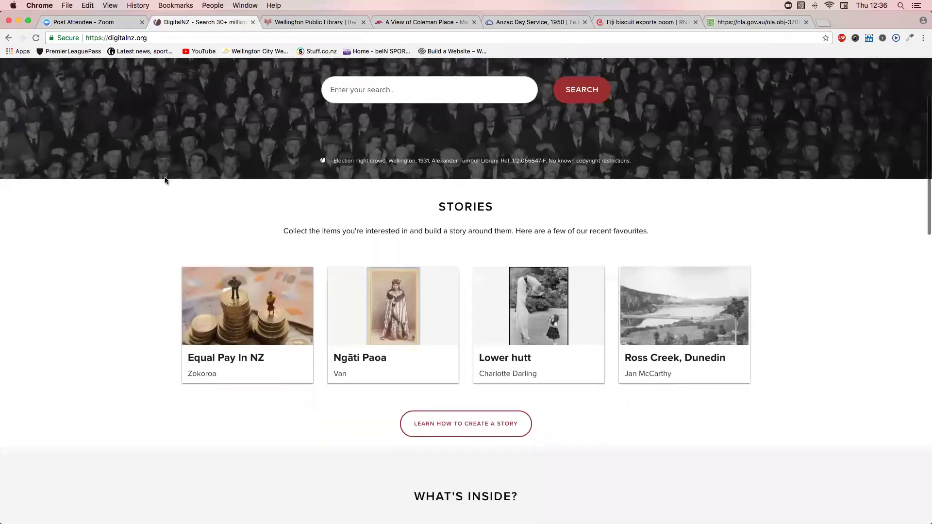
scroll(165, 181, up, 5)
scroll(165, 180, down, 1)
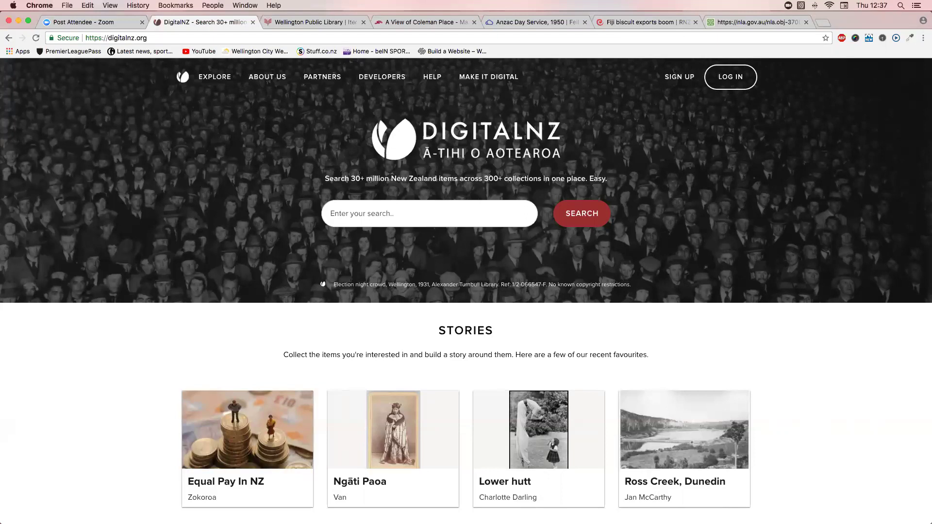
View the sign-up form, return to the home page, and log in to the existing DigitalNZ account.
click(677, 77)
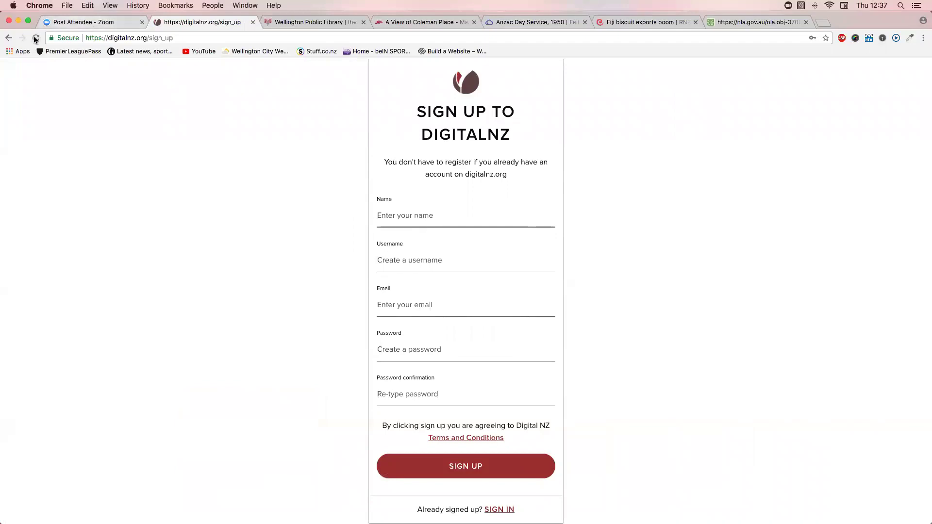
click(8, 38)
click(729, 78)
click(464, 338)
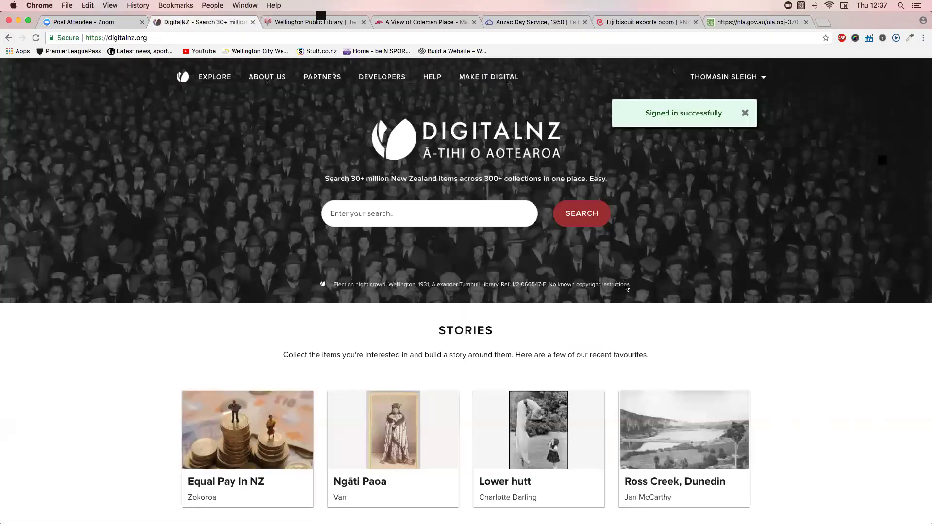
Search DigitalNZ for "library".
click(375, 216)
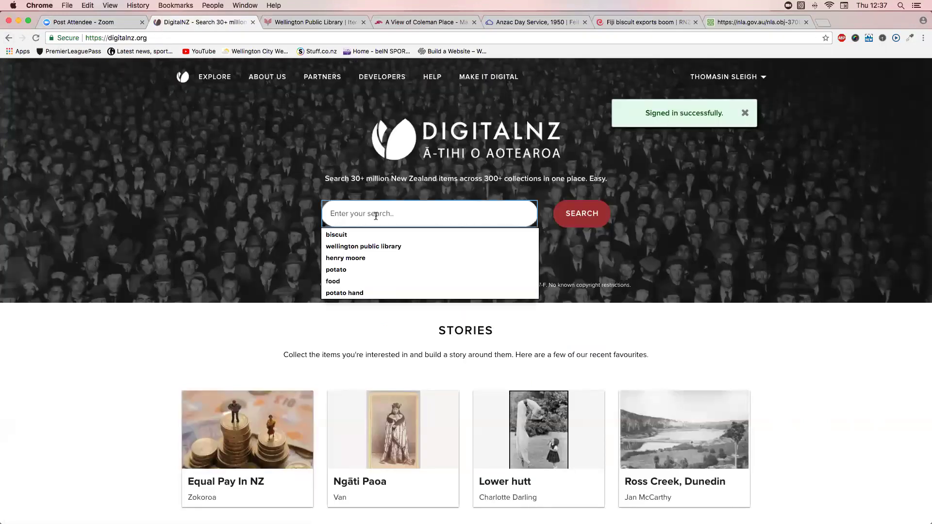
text(library)
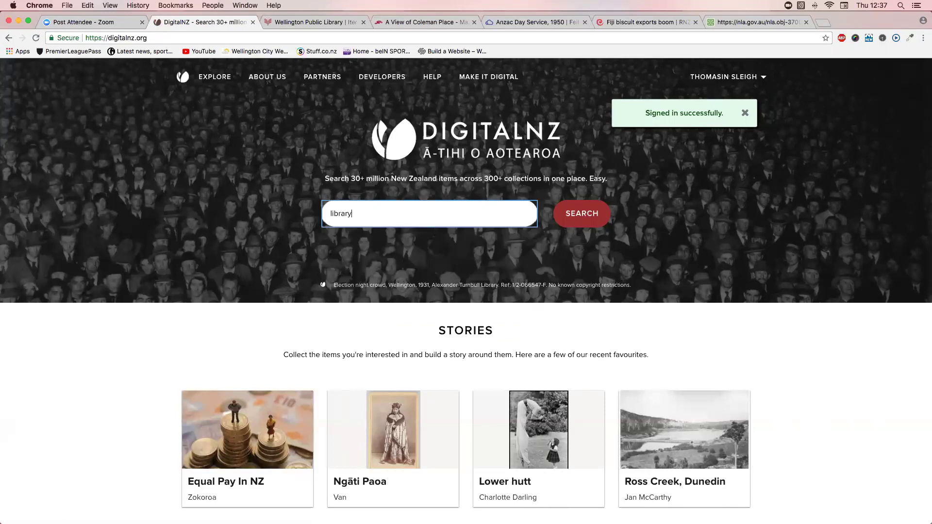
key(Return)
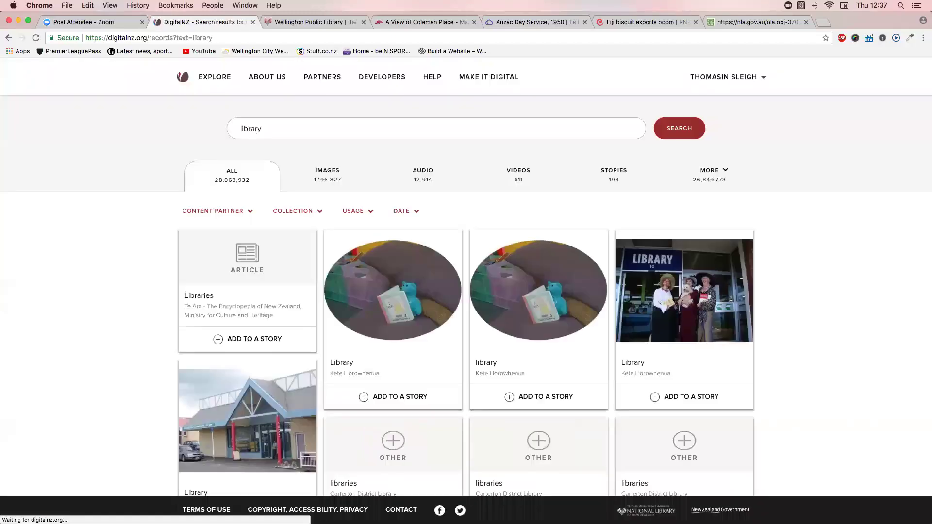
Create a new story titled "Libraries" from The University of Auckland Library's item in the search results.
scroll(449, 276, down, 6)
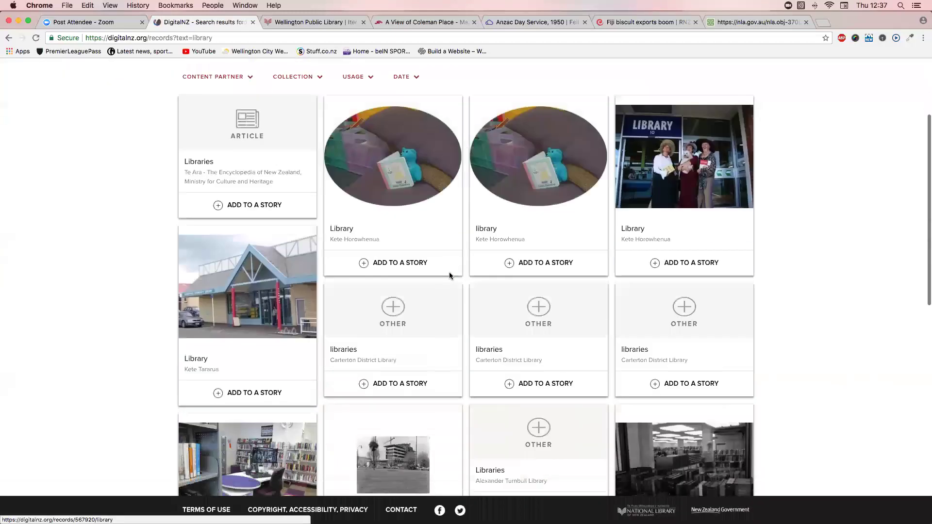
scroll(410, 306, down, 2)
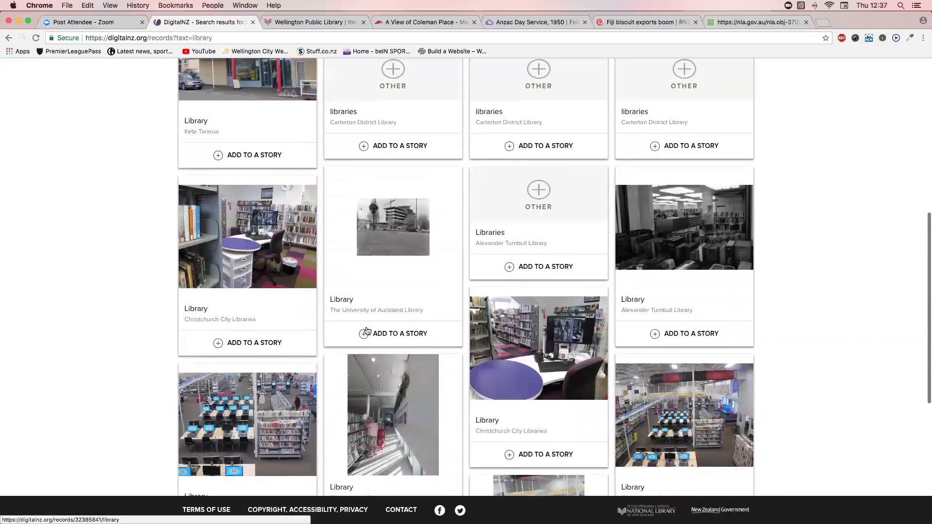
click(363, 328)
scroll(372, 358, down, 5)
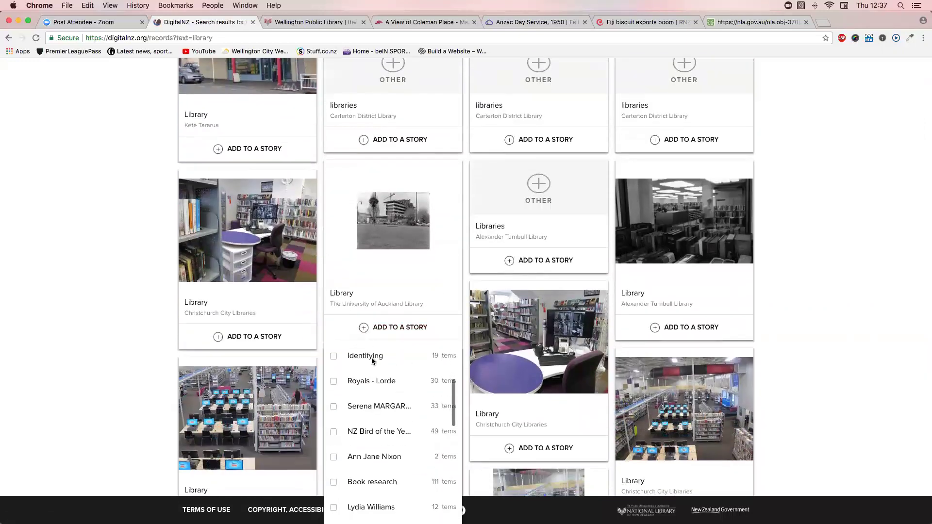
scroll(486, 372, down, 4)
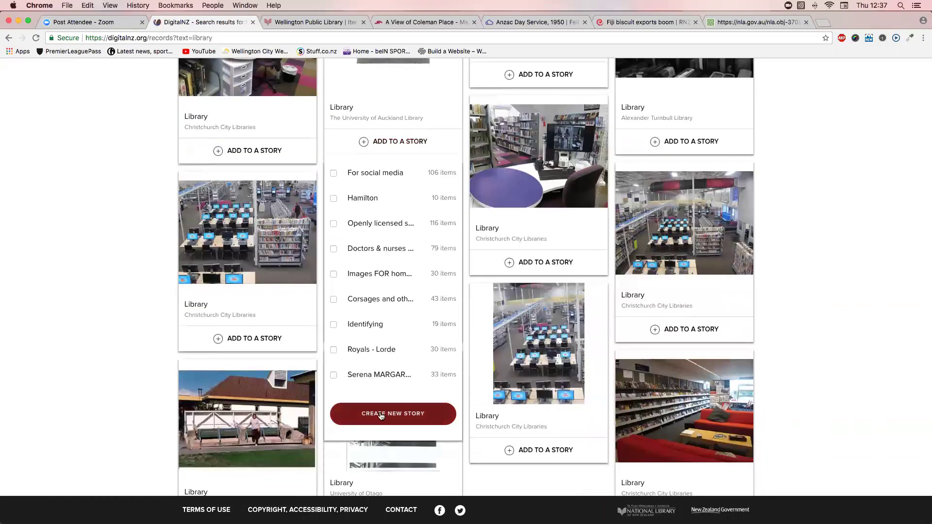
click(380, 413)
text(Libraries)
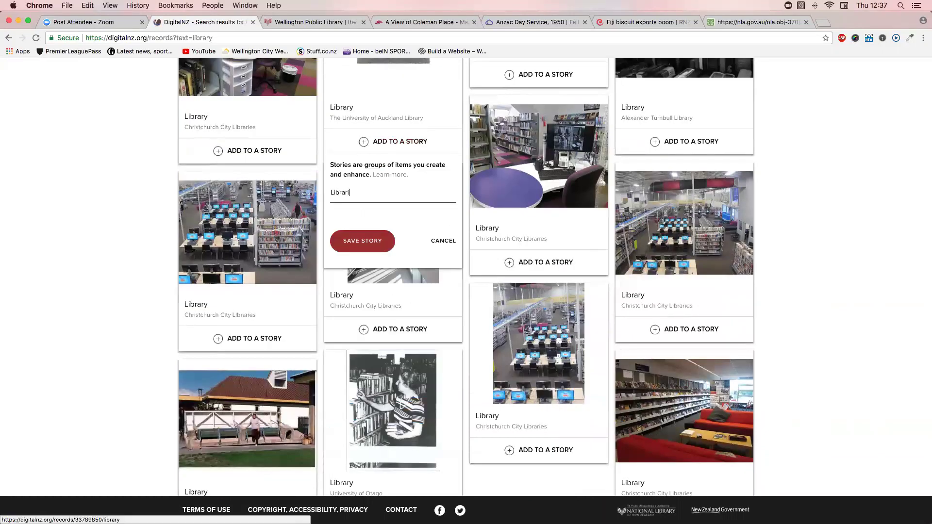
click(380, 250)
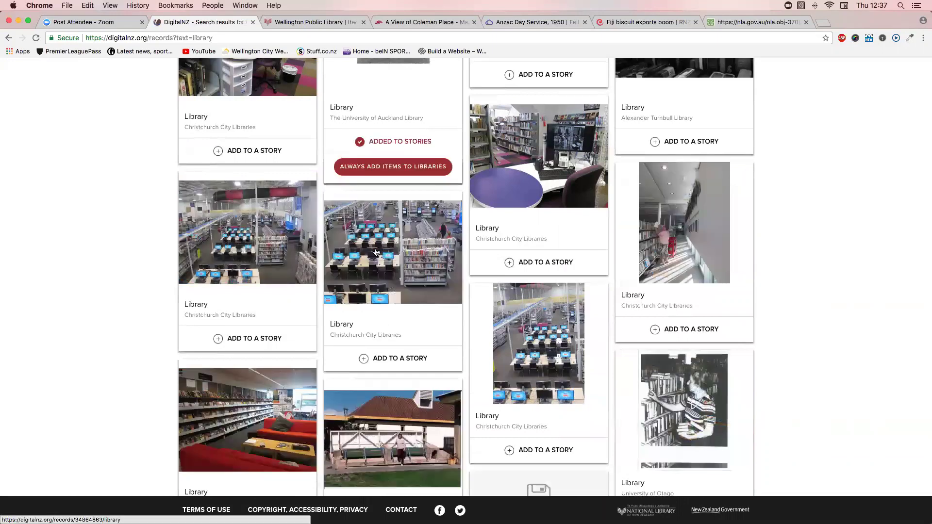
Add the Buller, Grey and Westland District Libraries item and the black-and-white Antarctica New Zealand reading room photo to the Libraries story.
scroll(443, 282, down, 5)
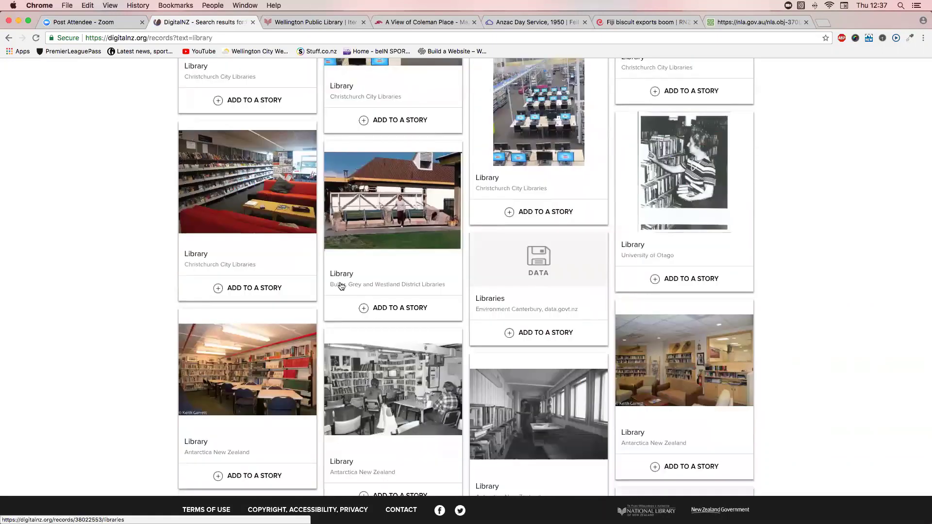
click(366, 308)
click(187, 320)
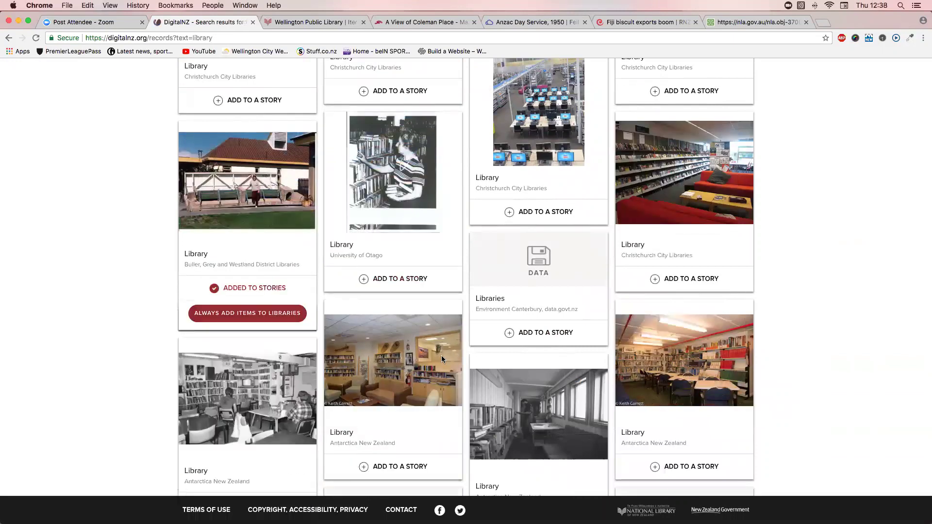
scroll(384, 378, down, 1)
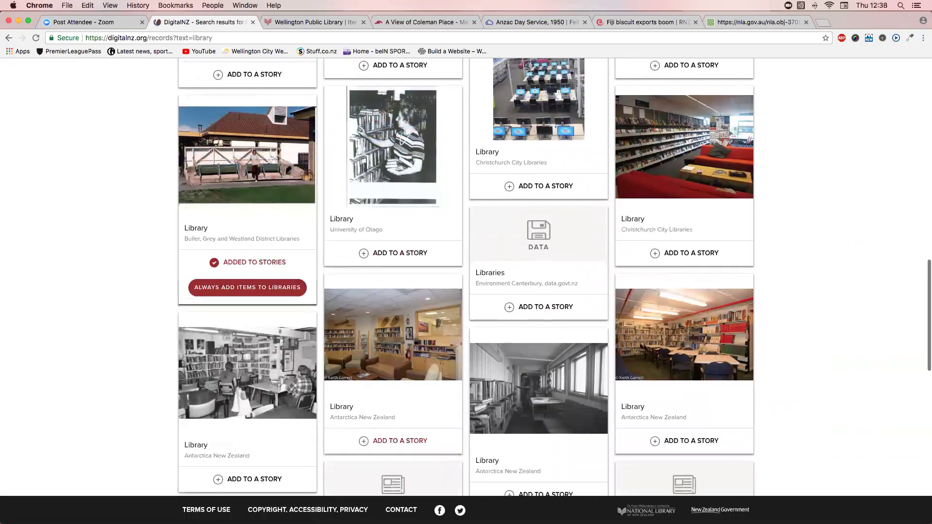
click(247, 474)
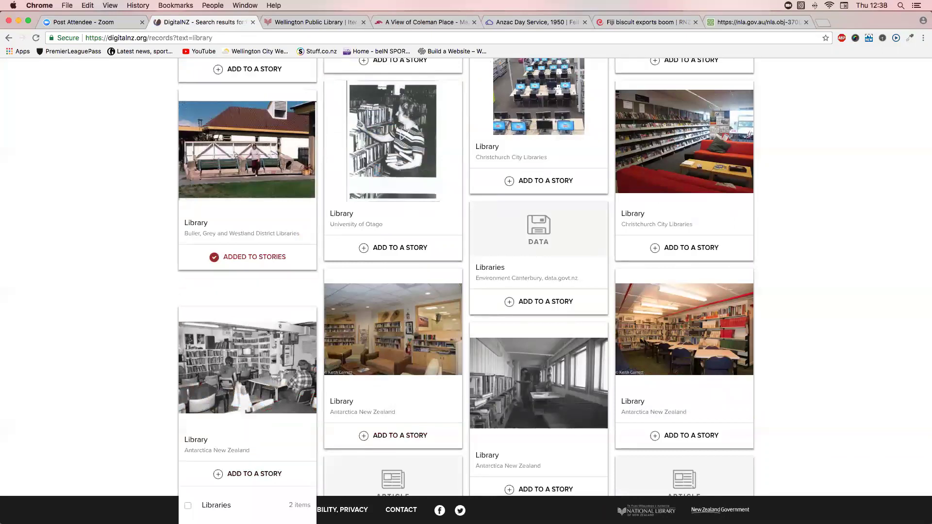
scroll(426, 415, down, 7)
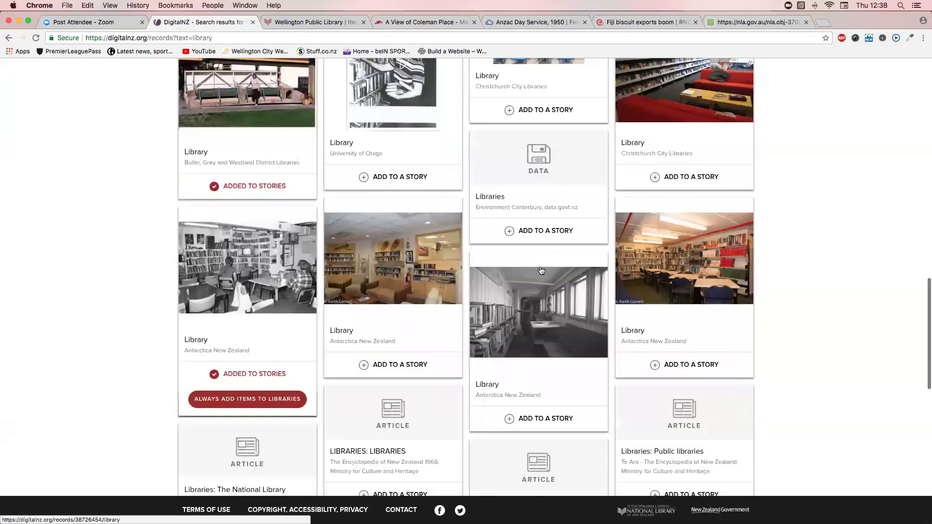
Open the record of the Antarctica New Zealand photo with the row of windows and add it to the Libraries story.
click(562, 159)
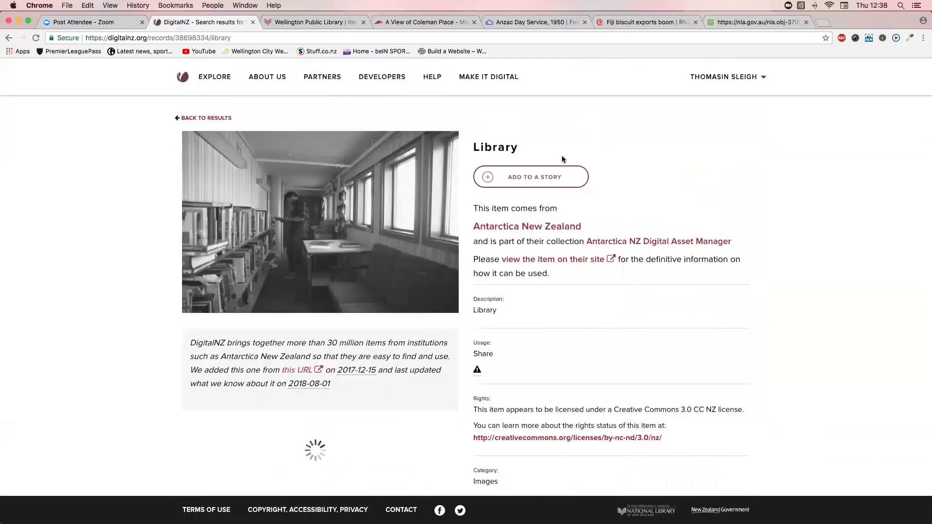
click(499, 180)
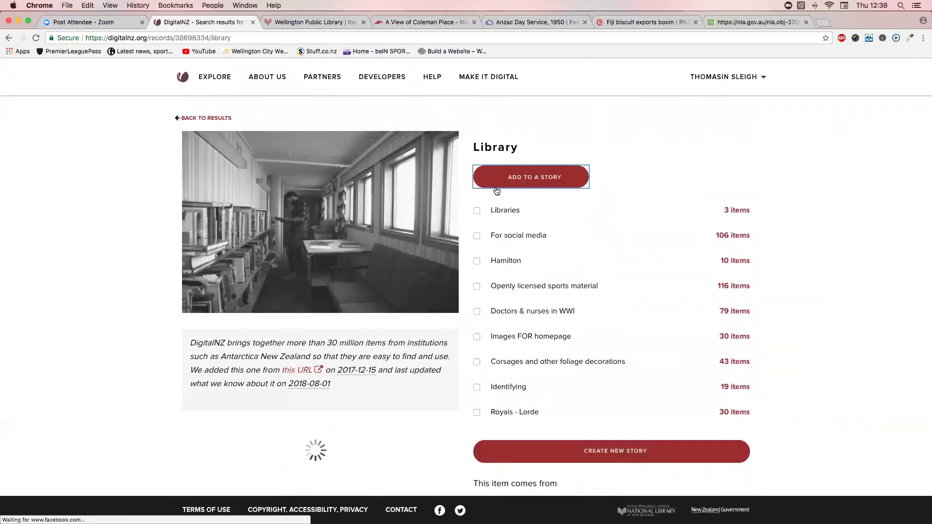
click(478, 210)
Open the Libraries story from the account's own stories and go through its description and subjects fields.
click(723, 76)
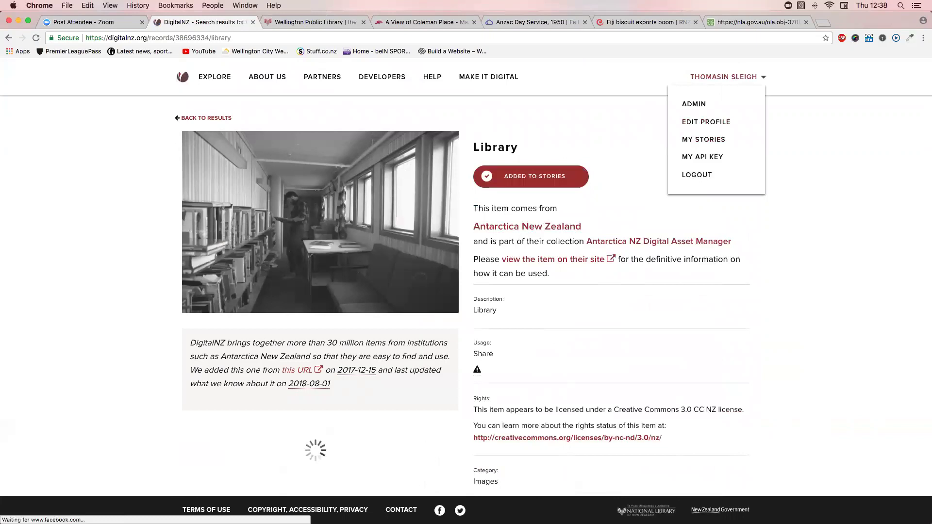
click(691, 141)
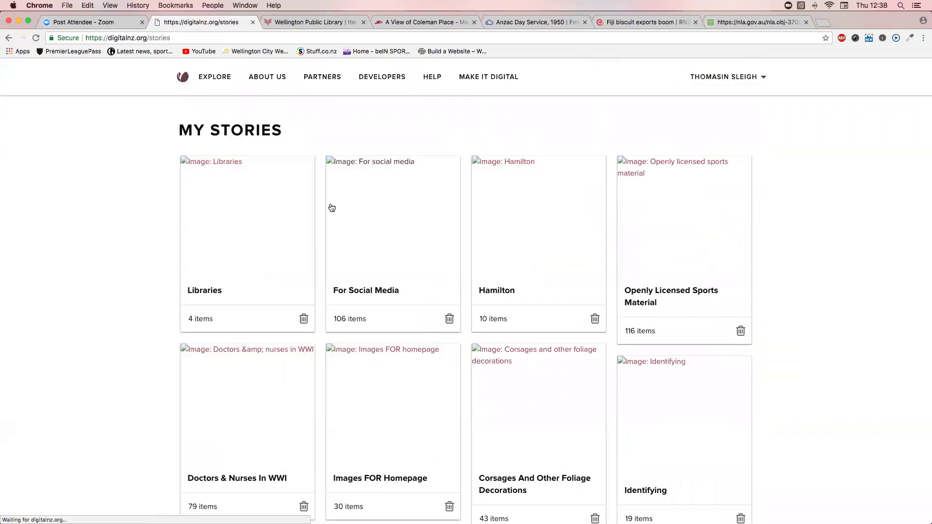
click(224, 213)
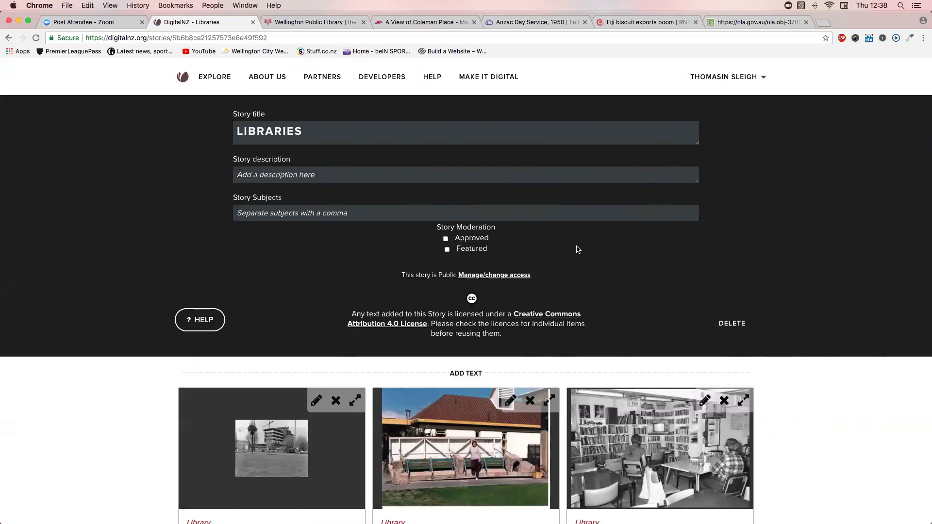
click(456, 181)
click(409, 217)
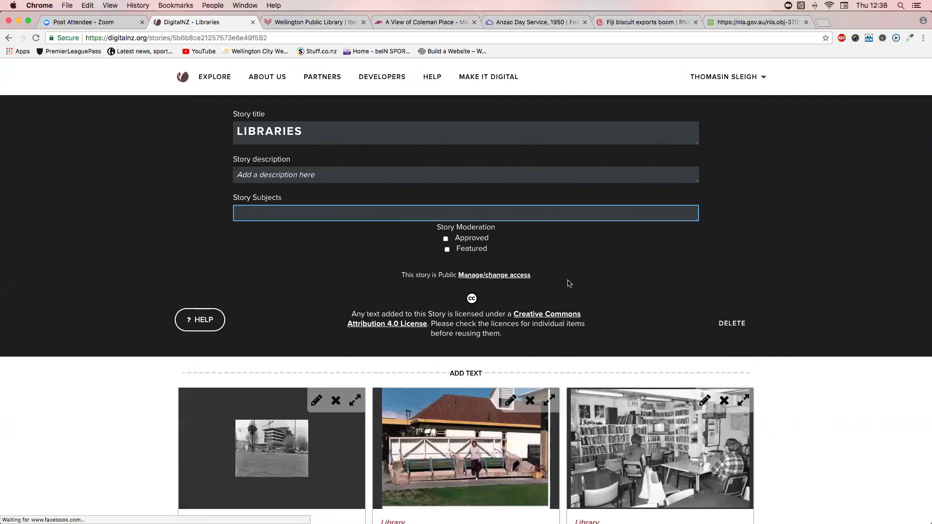
Review the story's Hidden, Private and Public sharing options, reselect Public, and close the settings without saving.
scroll(567, 283, down, 1)
click(496, 252)
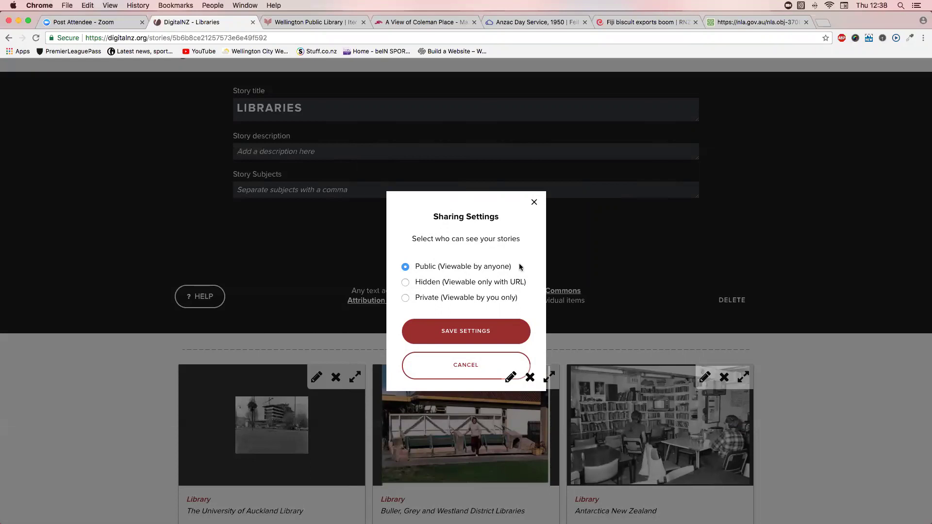
click(407, 283)
click(406, 298)
click(405, 267)
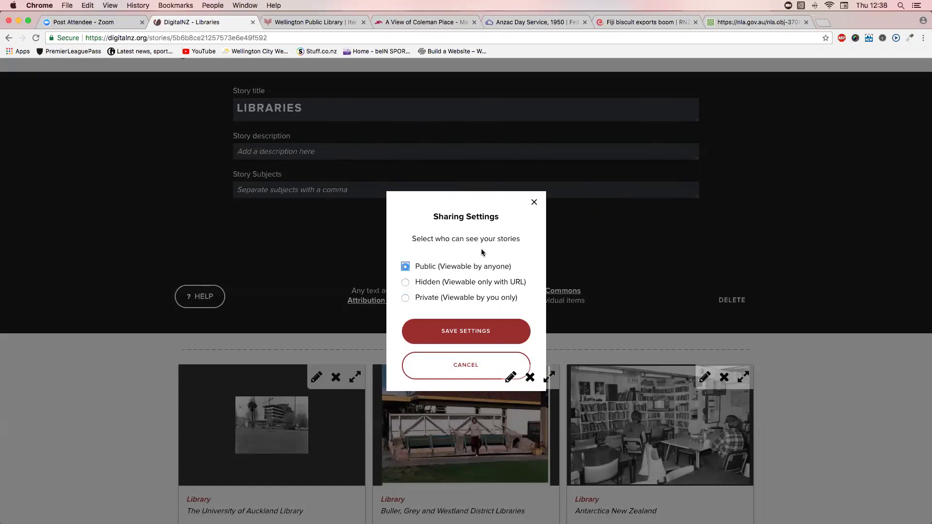
click(534, 203)
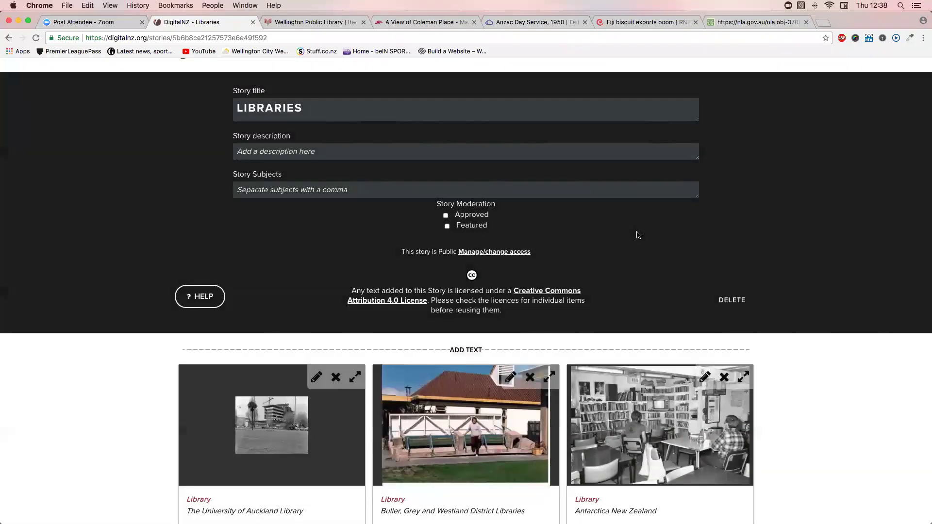
Move the Buller, Grey and Westland District Libraries item to first place in the story.
scroll(636, 231, down, 5)
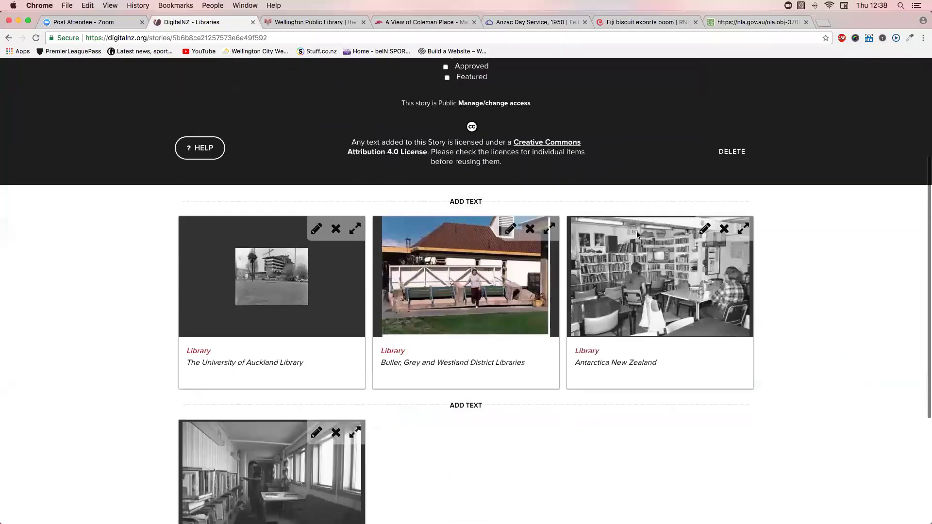
drag(469, 246, 279, 240)
Add the text "A story about libraries." above the first row of items and keep the story public.
click(463, 159)
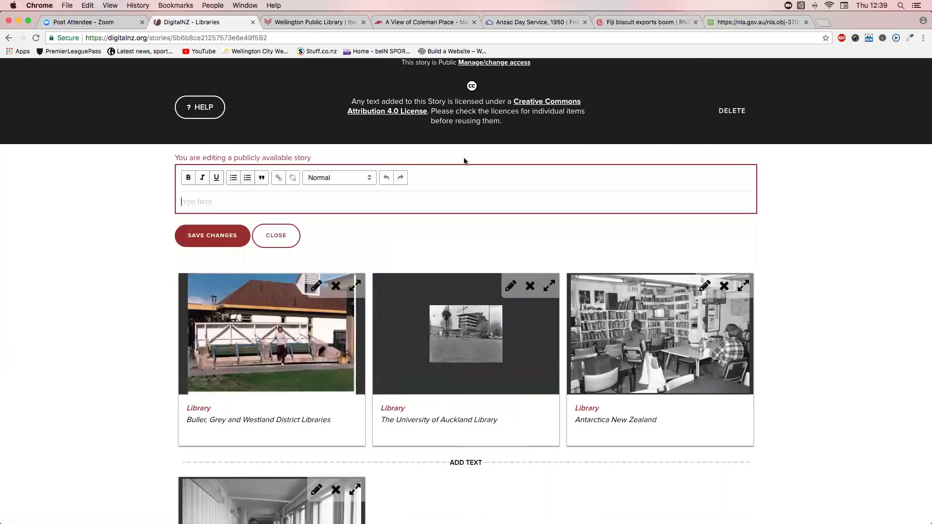
text(A story )
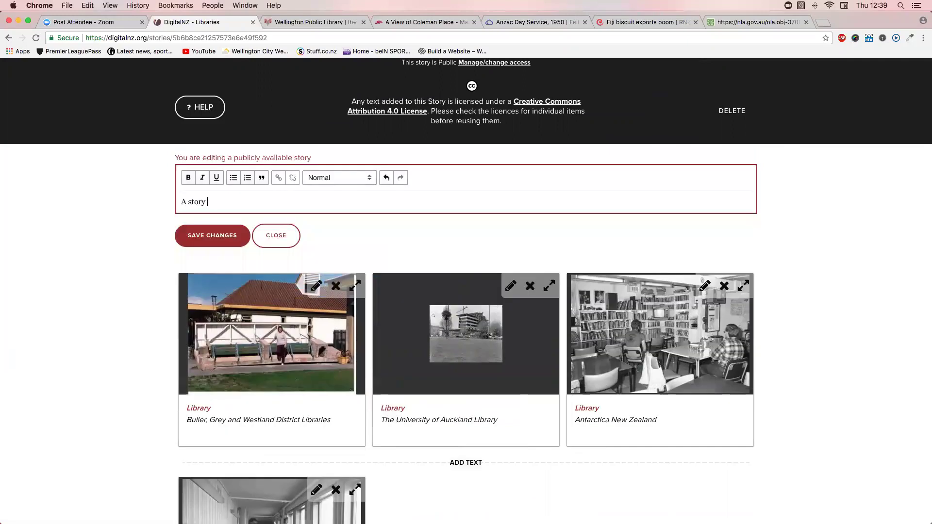
text(about libraries.)
click(237, 235)
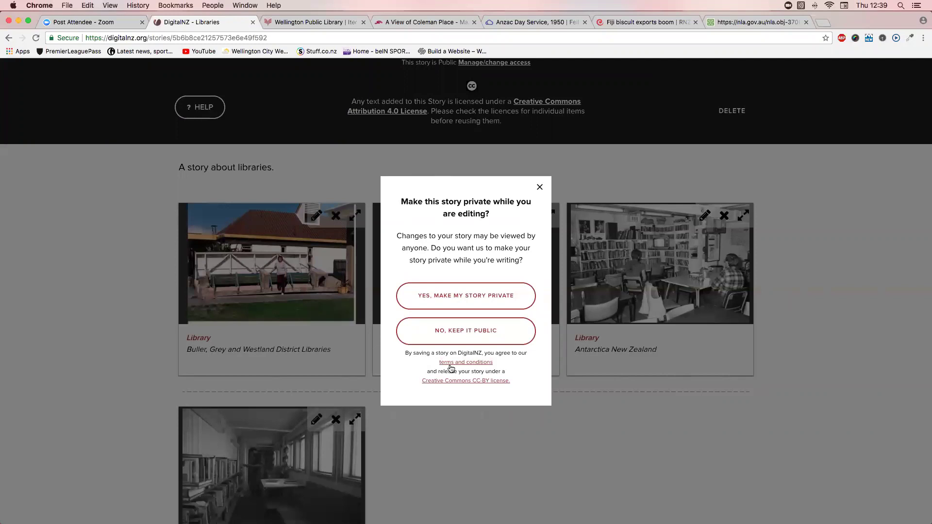
click(478, 335)
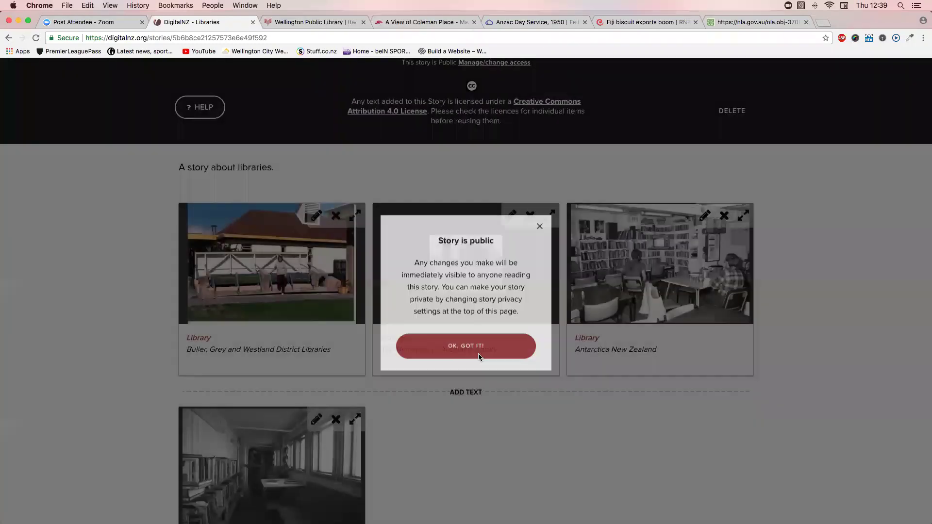
click(486, 399)
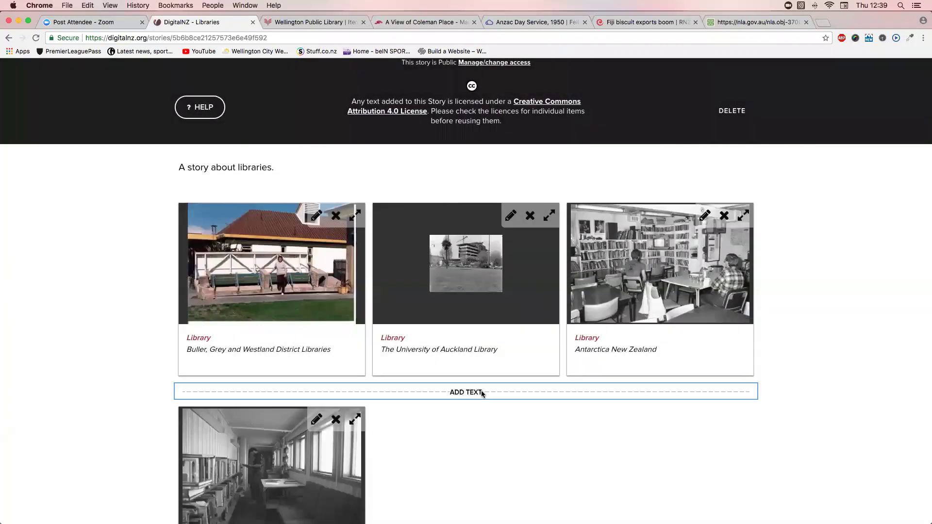
Start a text block between the two rows of items, close it unsaved, and look over the story.
click(482, 390)
click(276, 467)
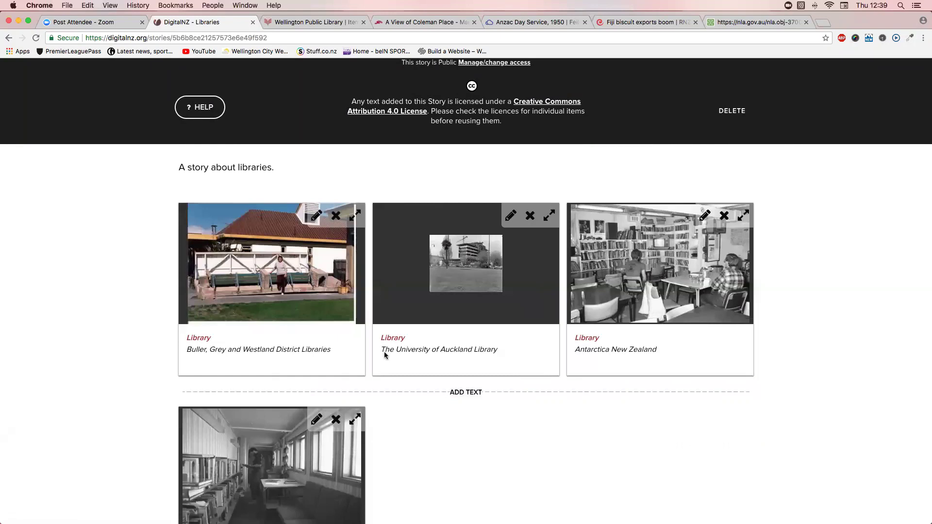
scroll(386, 356, down, 1)
scroll(385, 355, down, 5)
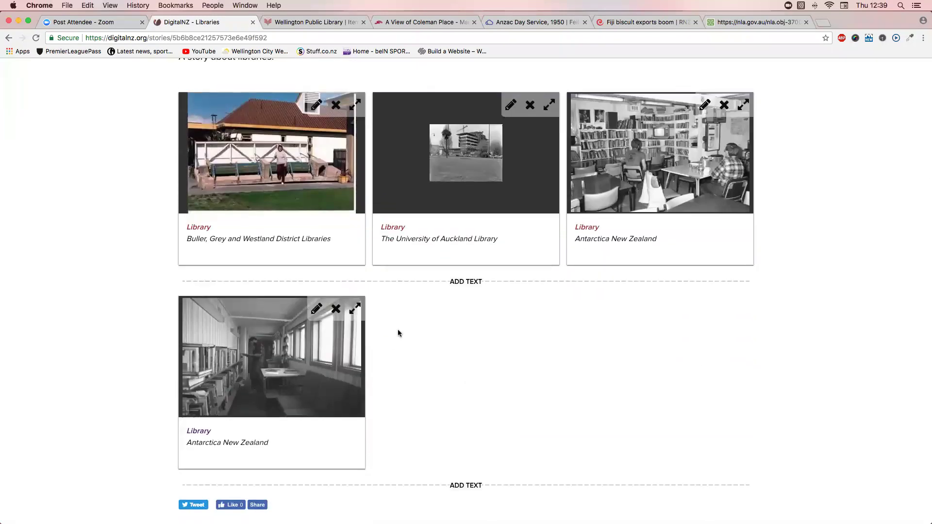
scroll(398, 331, up, 15)
scroll(398, 331, down, 12)
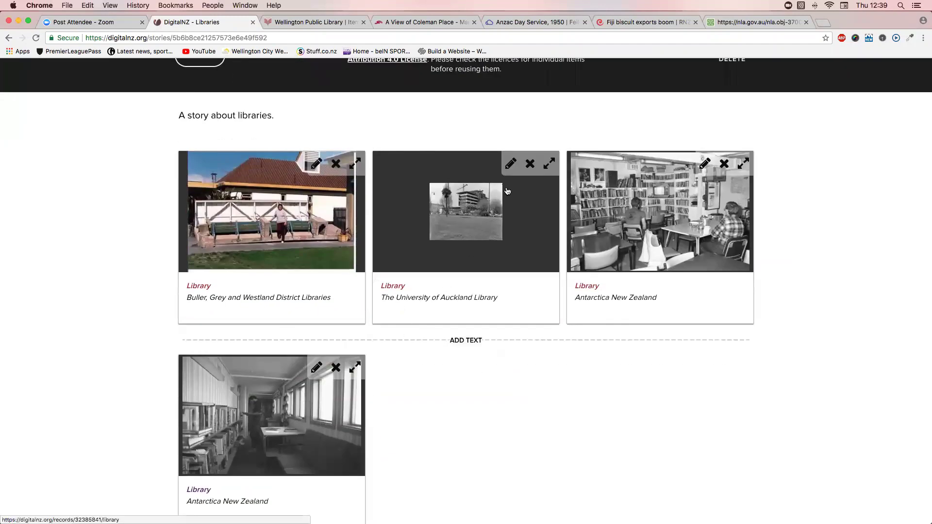
Give The University of Auckland Library item the title "I love this image" and save it.
click(511, 163)
text(I love tihs im)
key(BackSpace)
key(BackSpace)
key(BackSpace)
key(BackSpace)
key(BackSpace)
key(BackSpace)
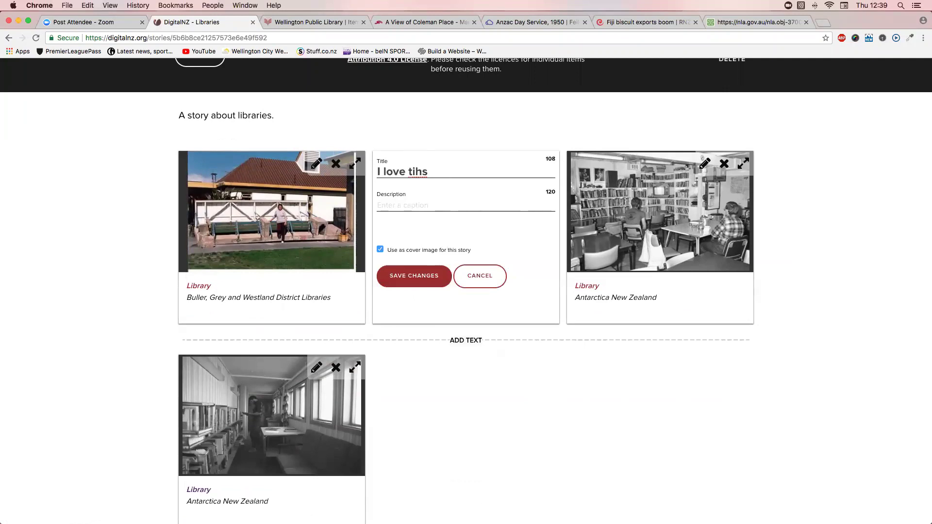
text(his image)
click(423, 277)
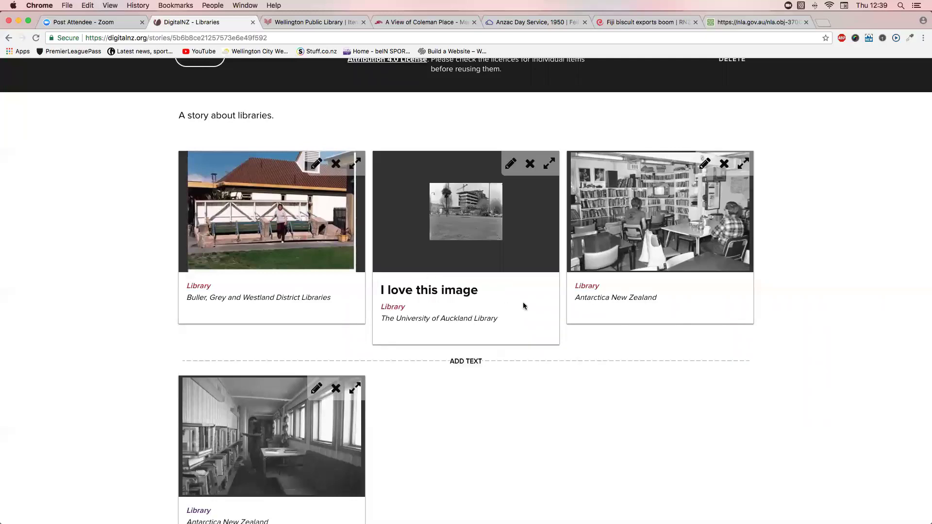
Add the description "Libraries........." to The University of Auckland Library item and save the changes.
click(510, 163)
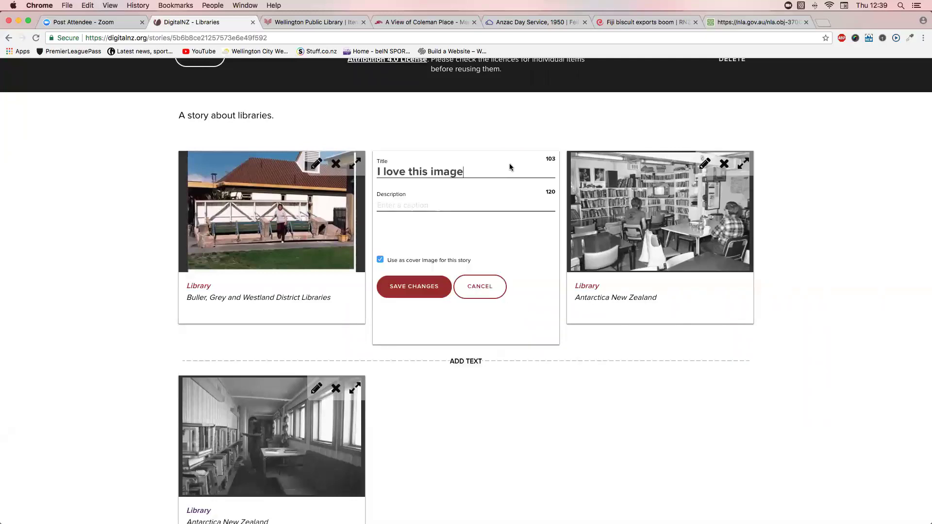
click(406, 209)
key(BackSpace)
text(........)
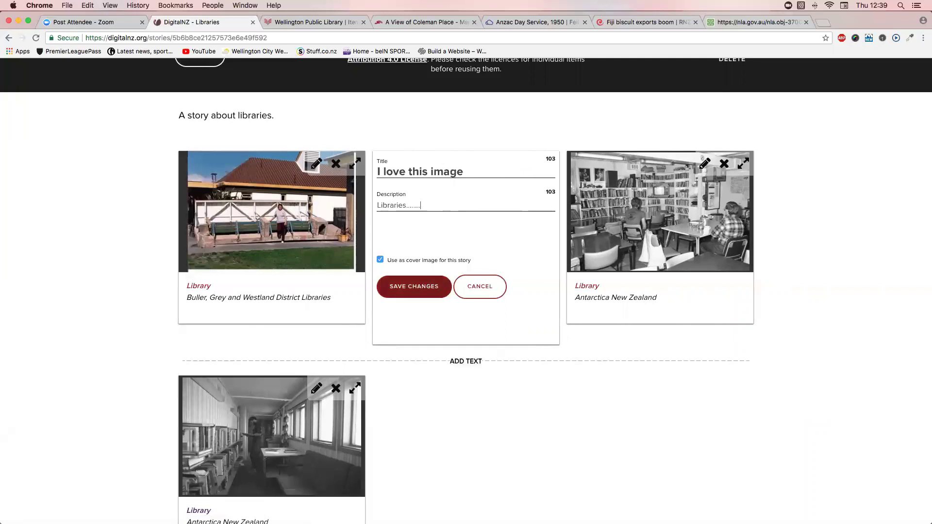
click(421, 286)
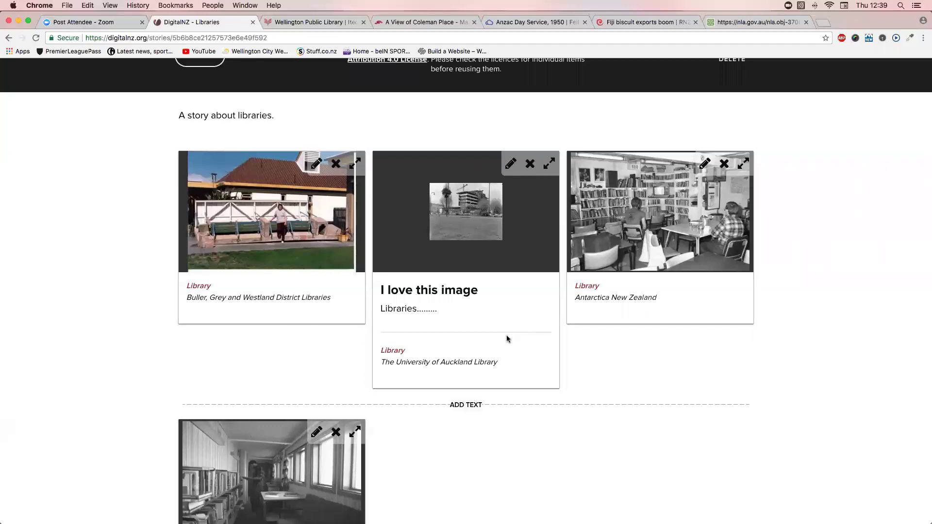
scroll(506, 339, down, 3)
scroll(507, 338, up, 2)
scroll(506, 338, up, 6)
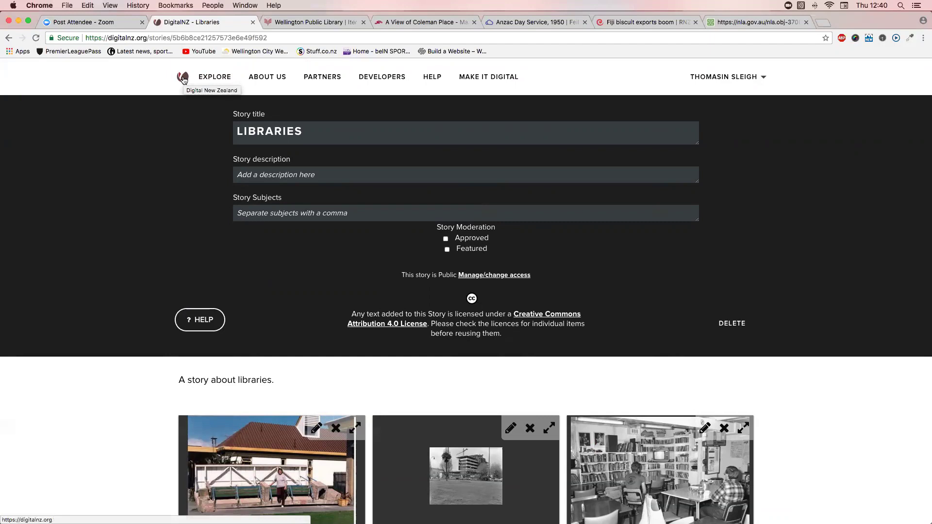
Leave the Libraries story for the DigitalNZ home page and bring up its featured stories.
scroll(189, 318, down, 3)
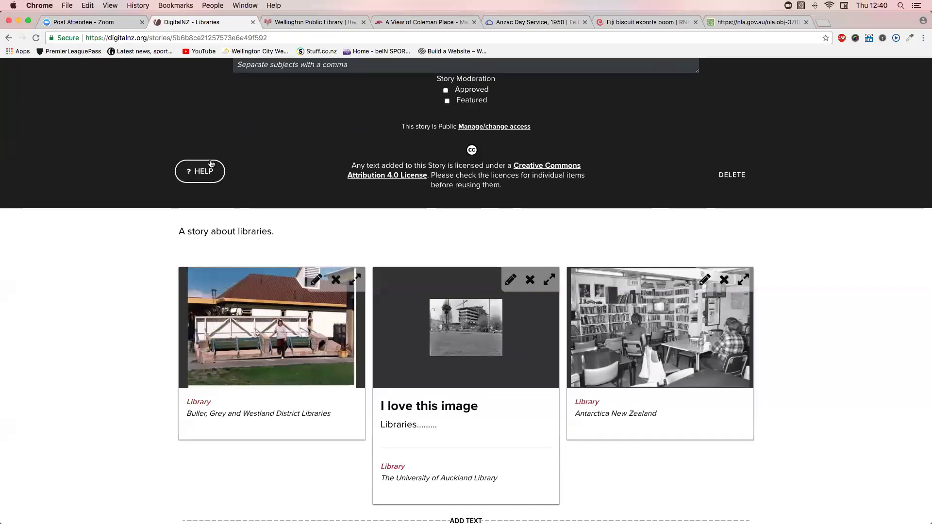
scroll(224, 148, up, 3)
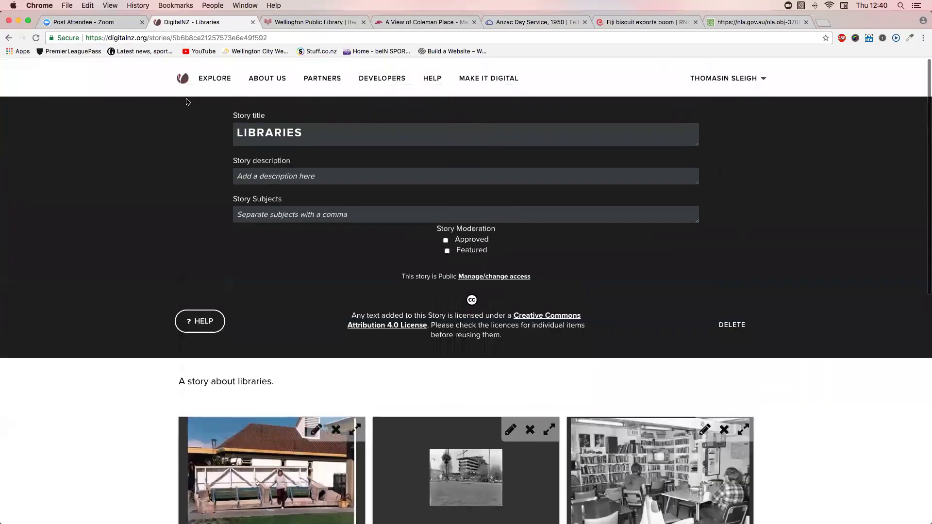
click(182, 78)
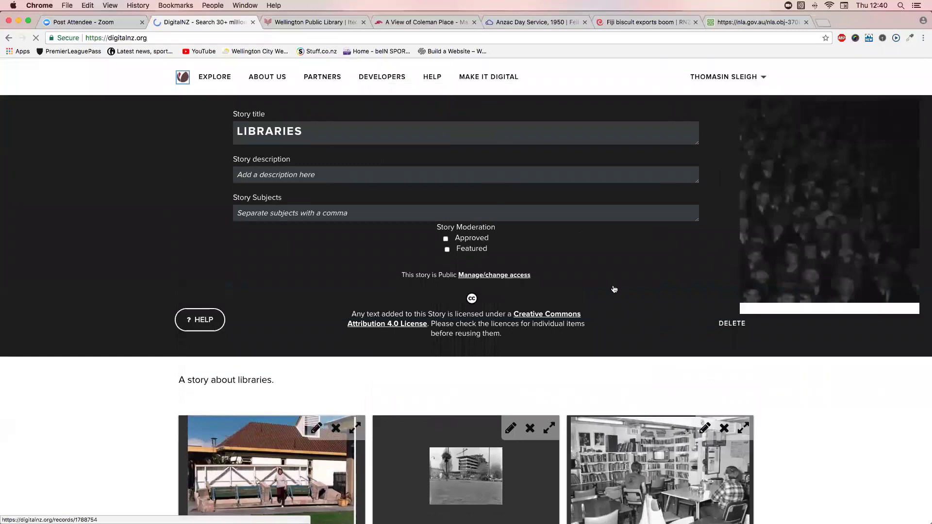
scroll(614, 289, down, 2)
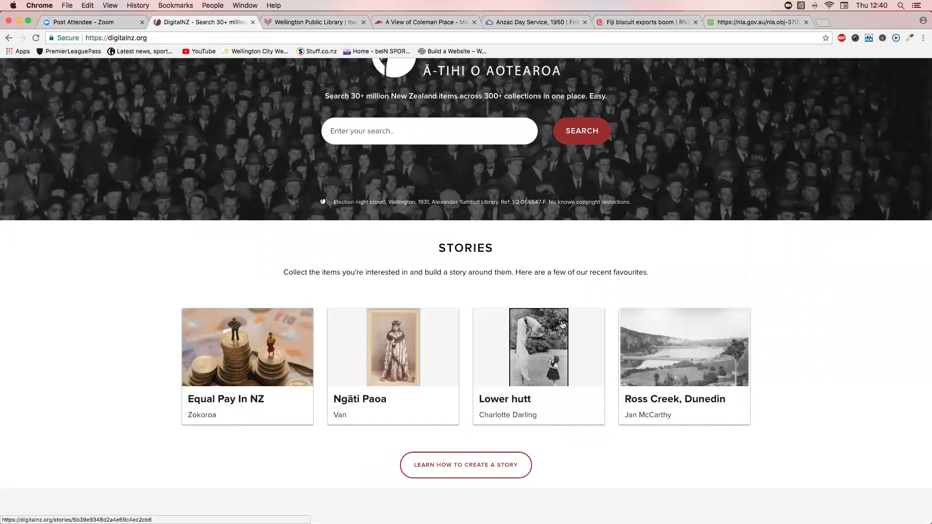
Open the featured story Ngāti Paoa and look through its collected items.
click(382, 351)
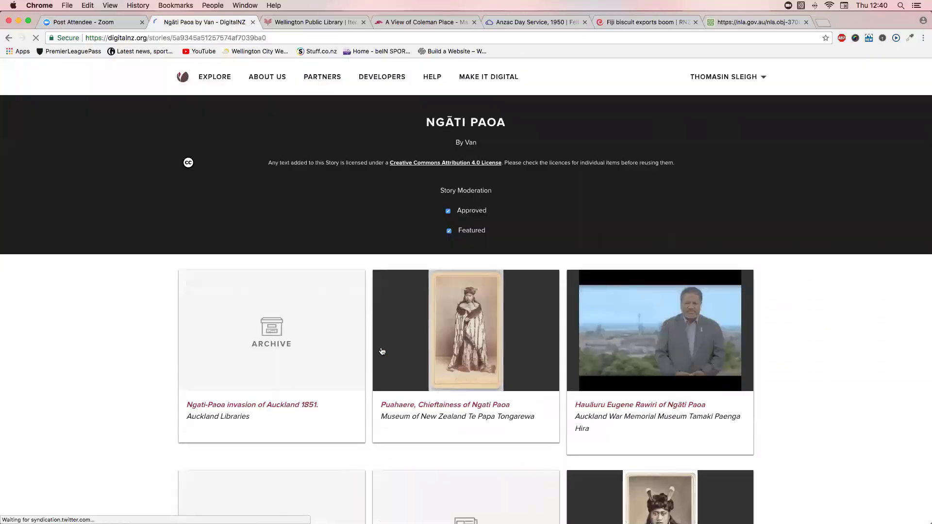
scroll(382, 351, down, 7)
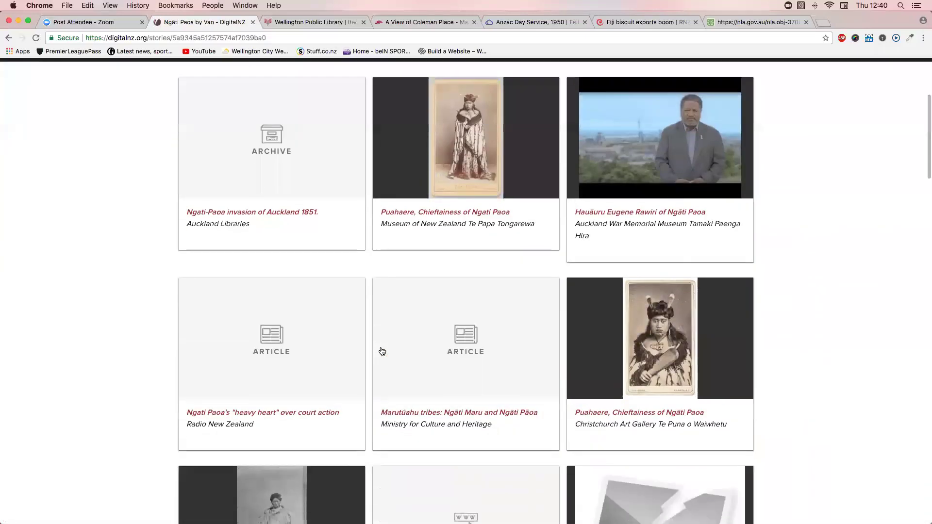
scroll(382, 351, down, 5)
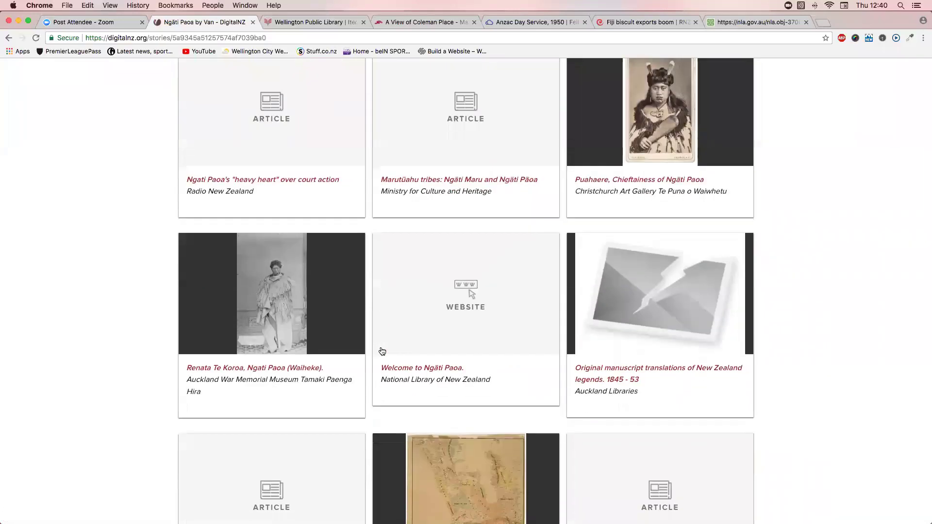
scroll(382, 351, down, 7)
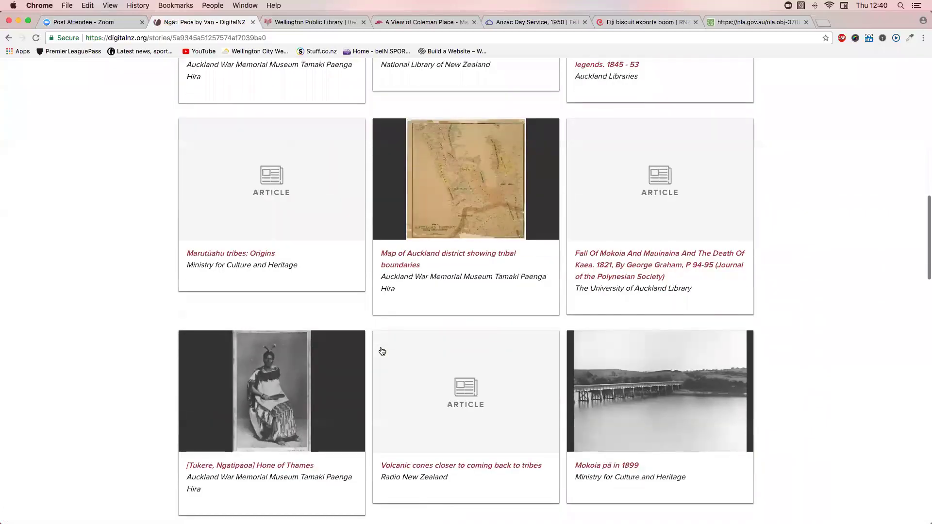
scroll(382, 351, down, 5)
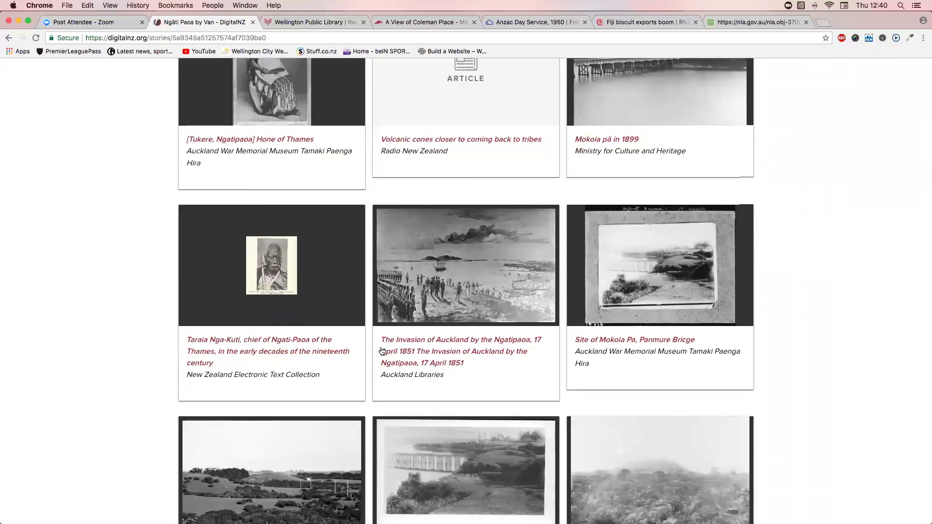
scroll(382, 352, down, 6)
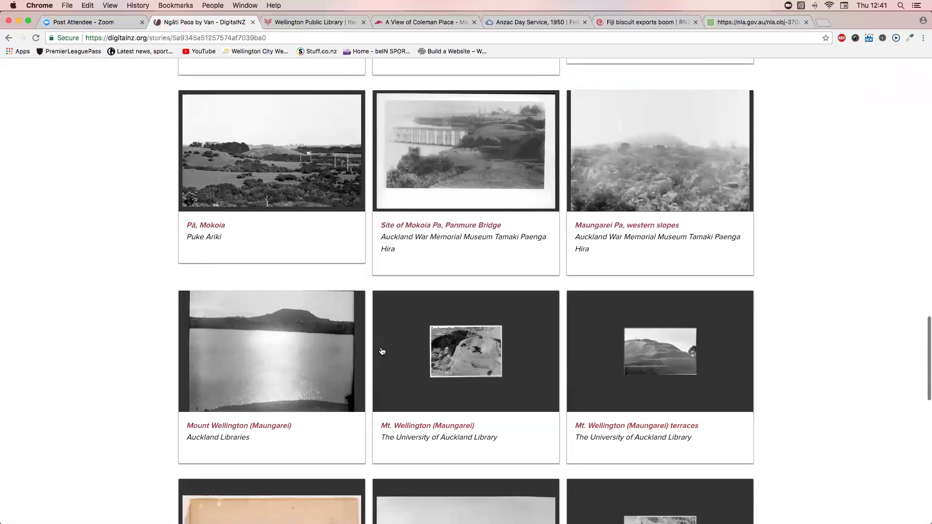
scroll(381, 351, down, 3)
scroll(382, 351, down, 3)
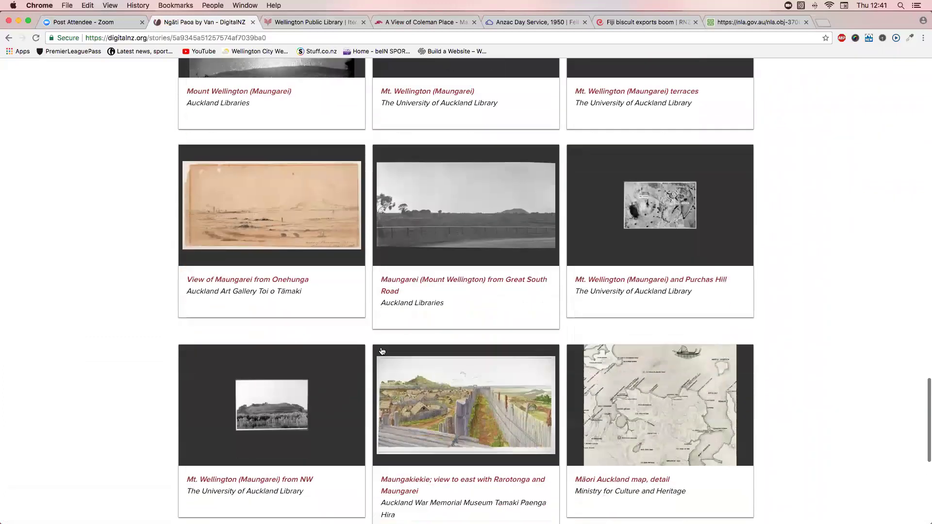
scroll(382, 352, down, 5)
scroll(382, 352, up, 20)
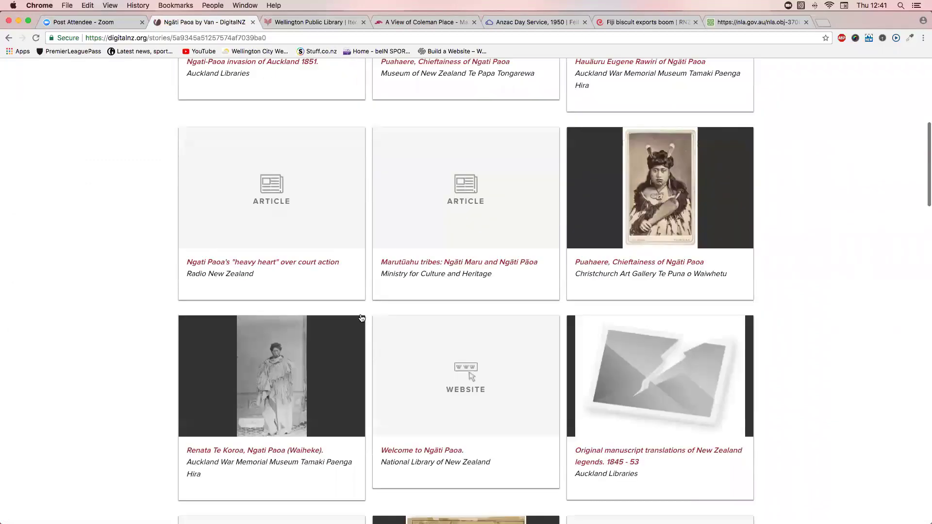
Return to the home page, open the featured story Equal Pay In NZ and examine its pay gap, income survey and women workers sections.
click(184, 86)
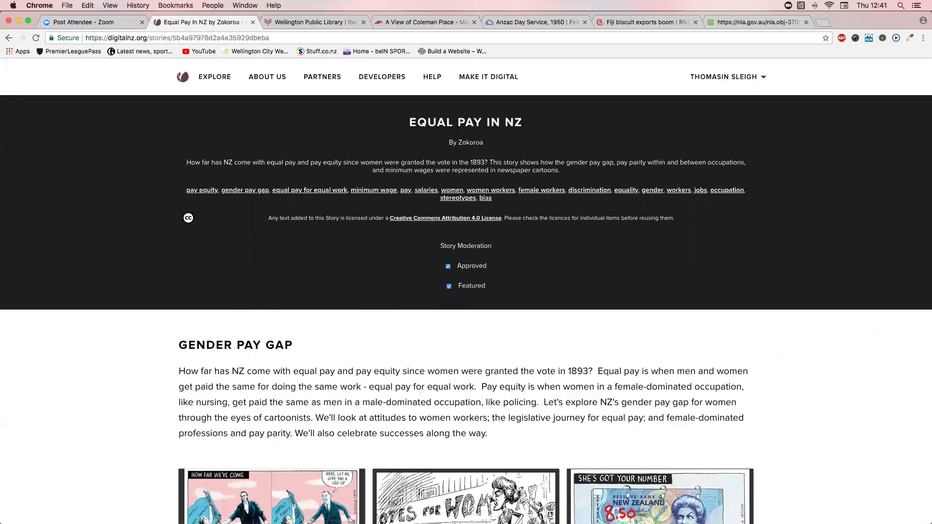
scroll(259, 427, down, 4)
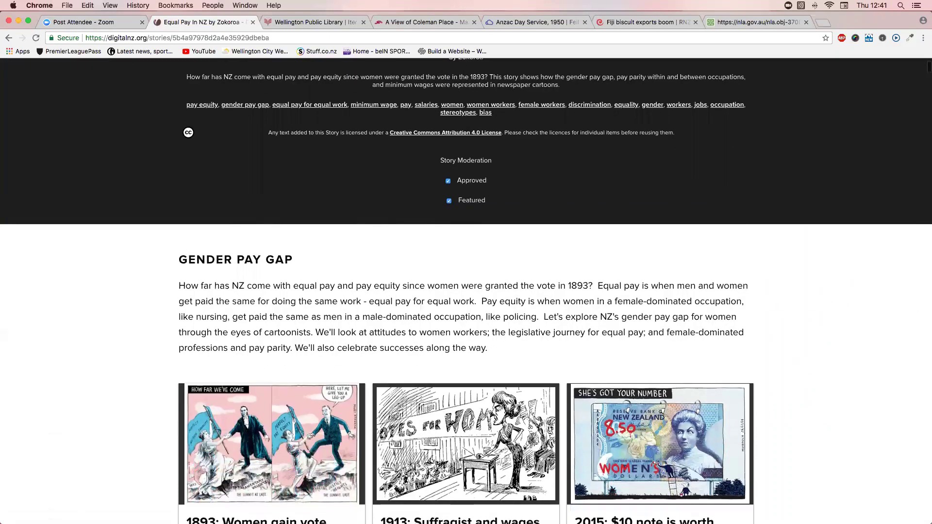
scroll(259, 427, down, 3)
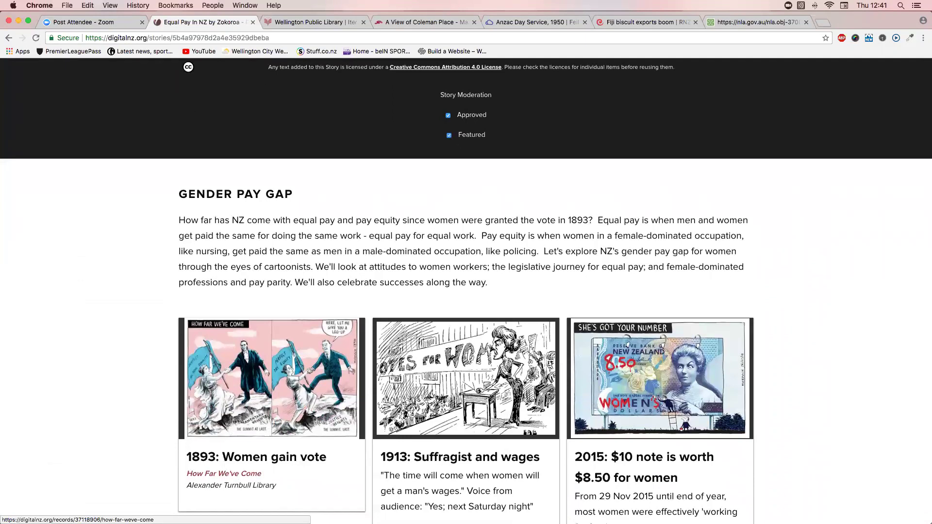
scroll(259, 424, down, 3)
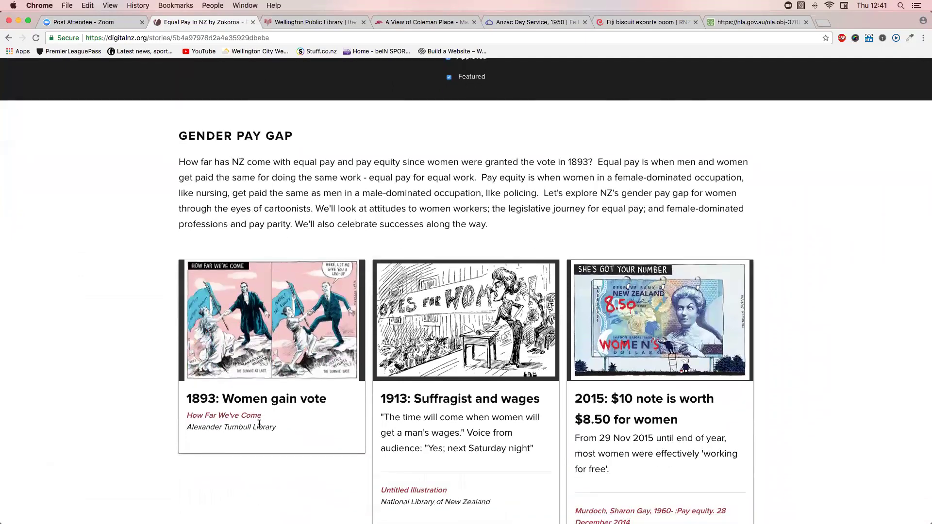
scroll(259, 424, down, 2)
scroll(258, 423, down, 6)
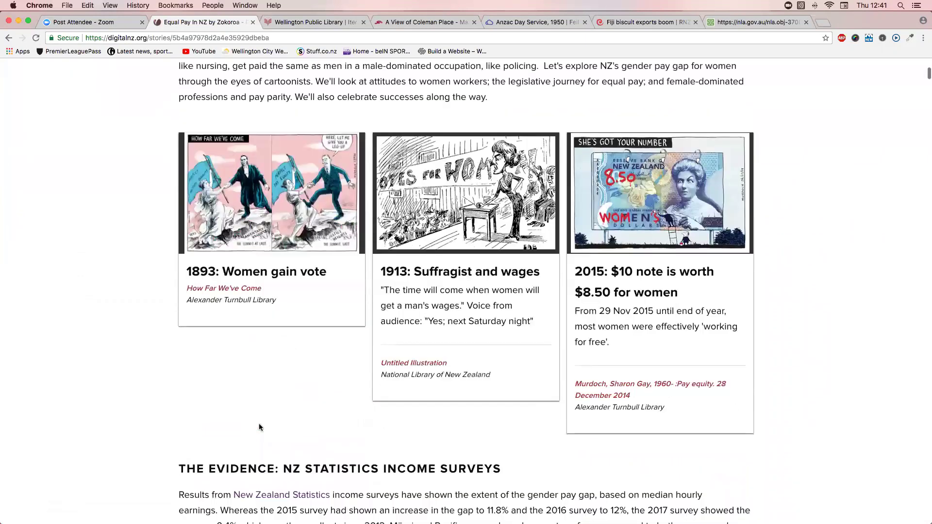
scroll(259, 426, down, 6)
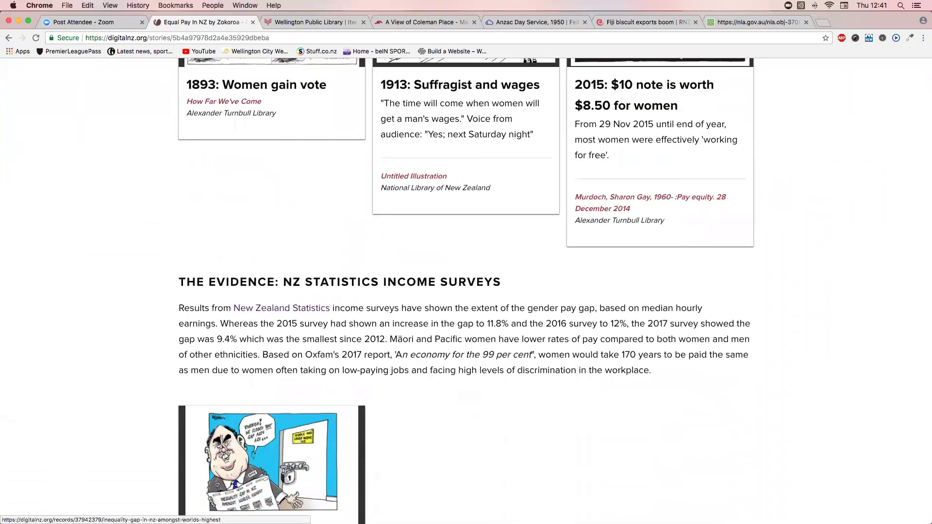
scroll(259, 423, down, 3)
scroll(259, 424, down, 2)
scroll(259, 424, down, 2)
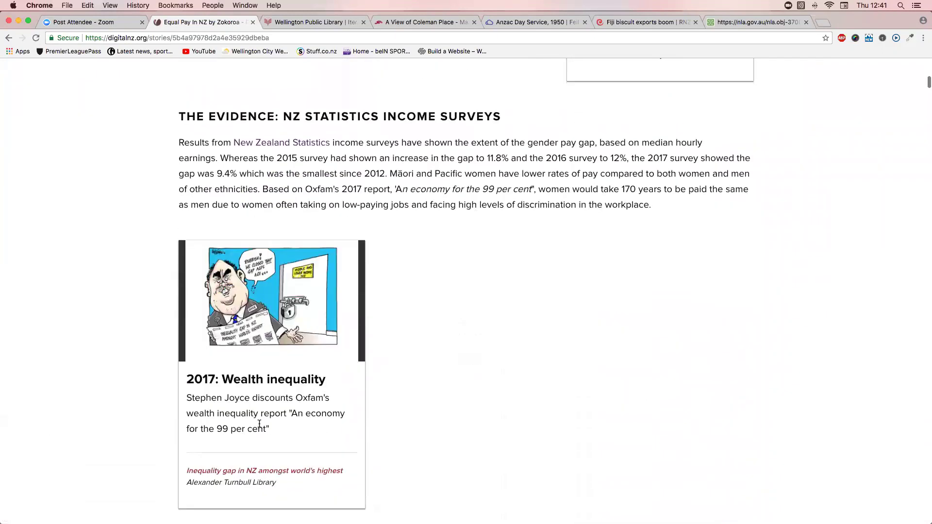
scroll(259, 426, down, 1)
scroll(259, 427, down, 9)
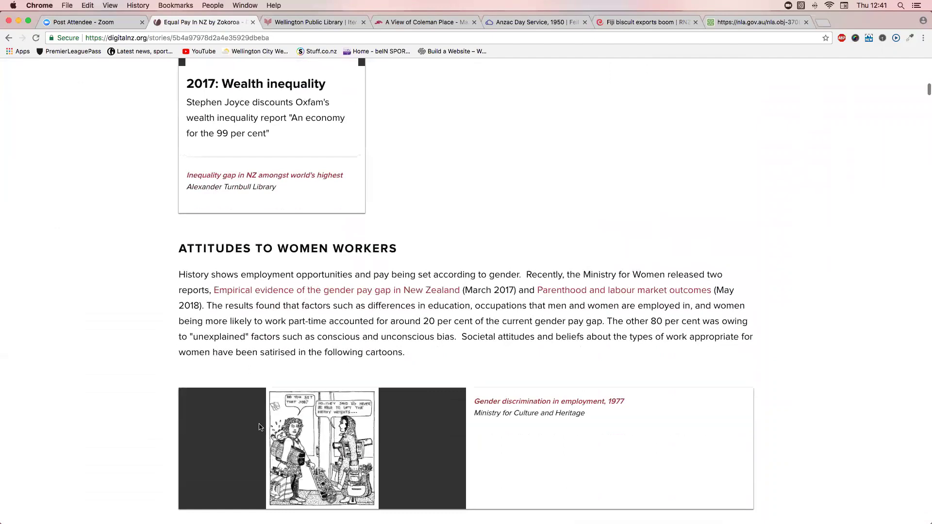
scroll(259, 428, down, 5)
scroll(259, 426, down, 3)
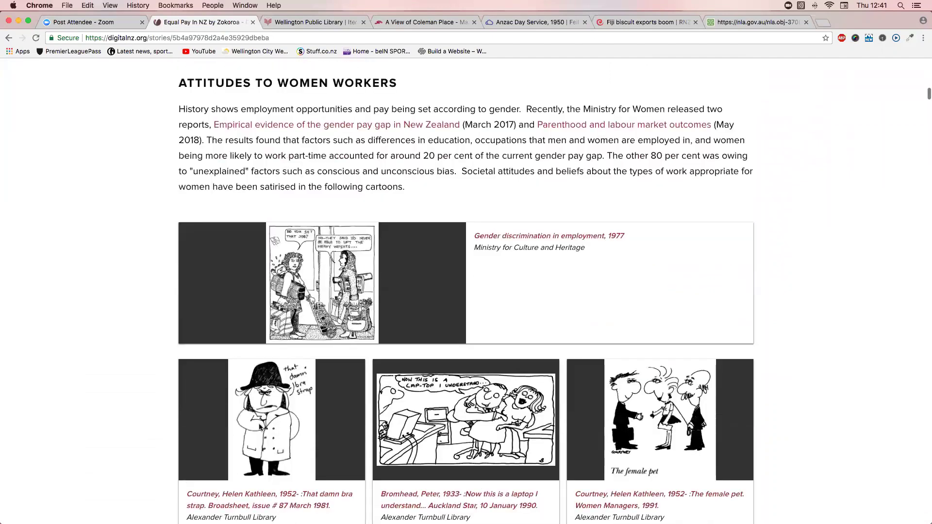
scroll(259, 427, down, 16)
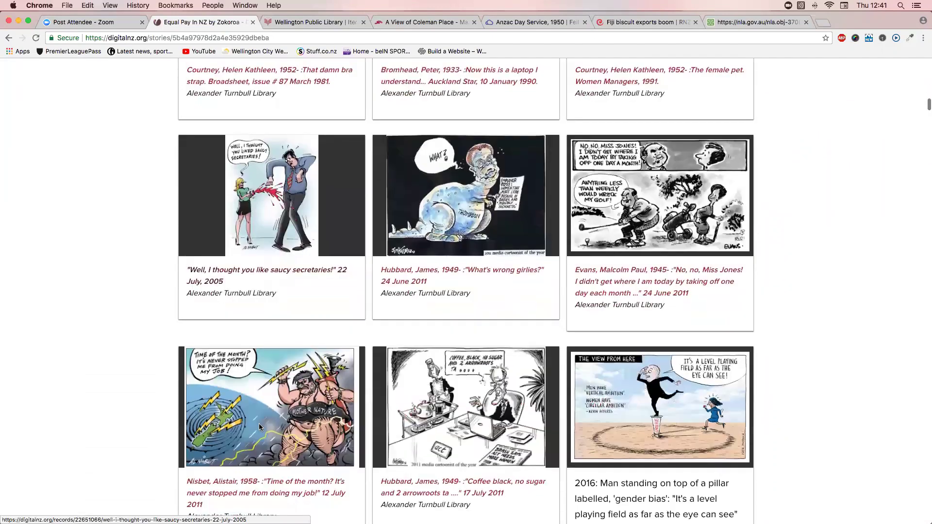
Examine the text blocks and captioned items in the story's Legislative Journey for Equal Pay section.
scroll(259, 426, down, 13)
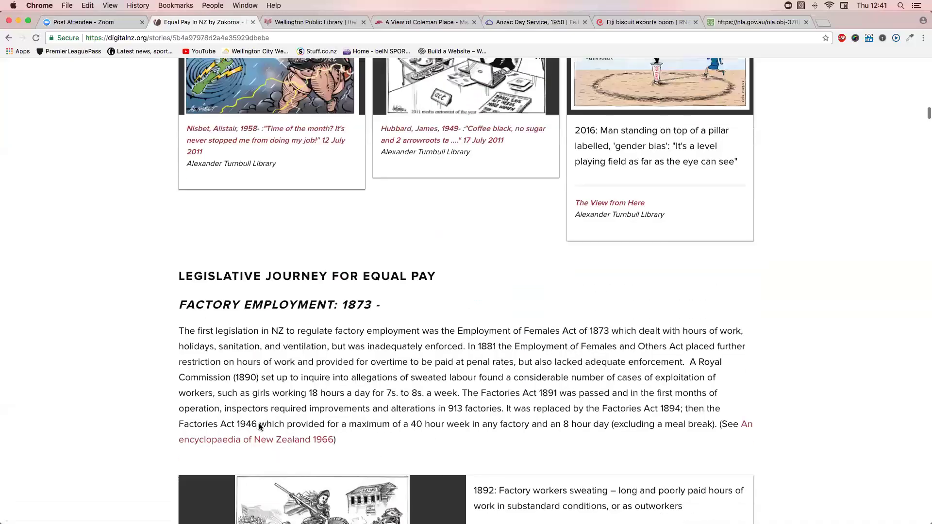
scroll(258, 425, down, 7)
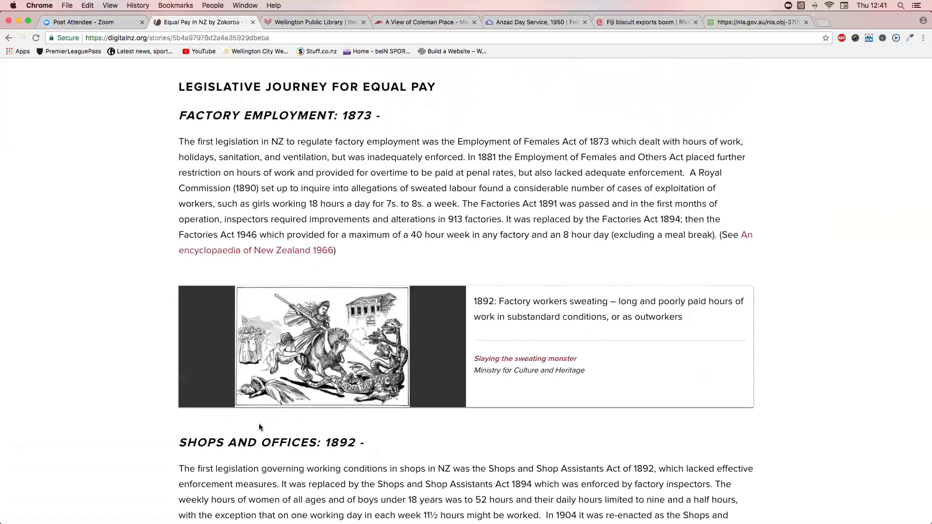
scroll(259, 427, down, 5)
scroll(259, 427, down, 9)
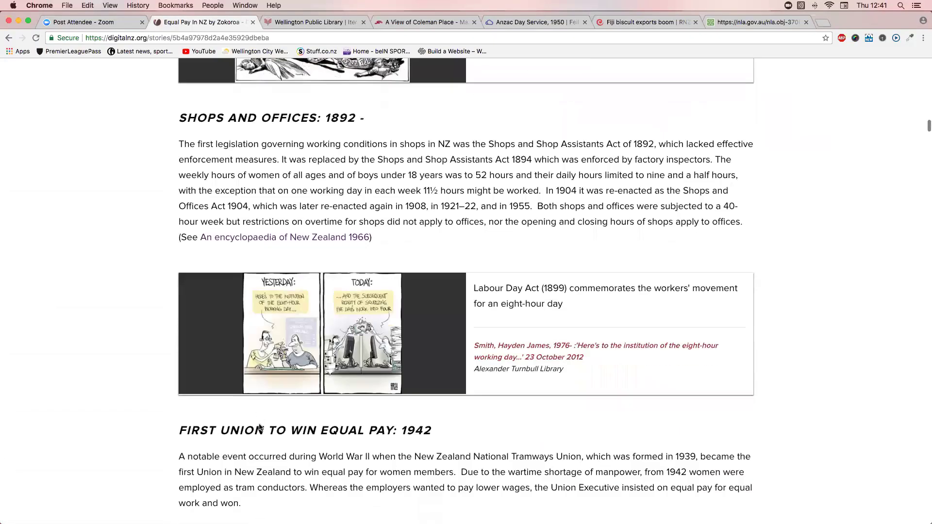
scroll(259, 426, down, 8)
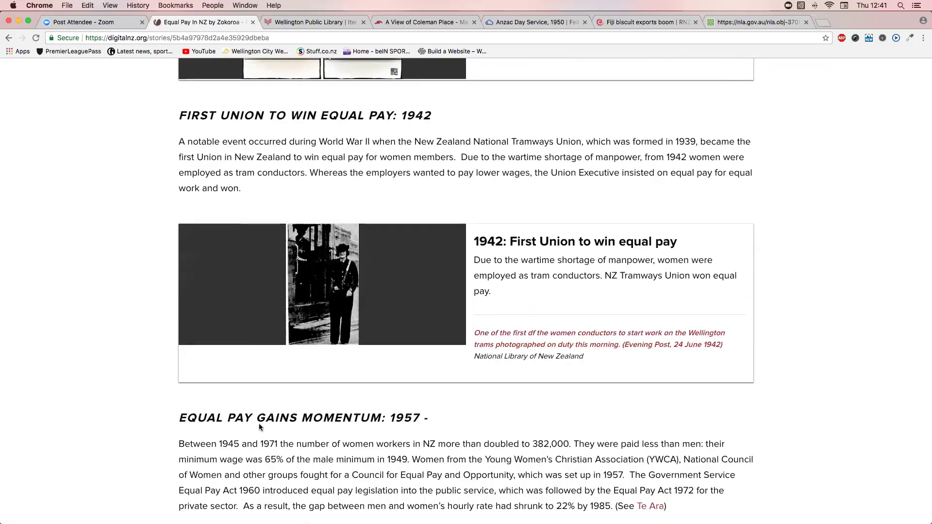
scroll(259, 427, down, 12)
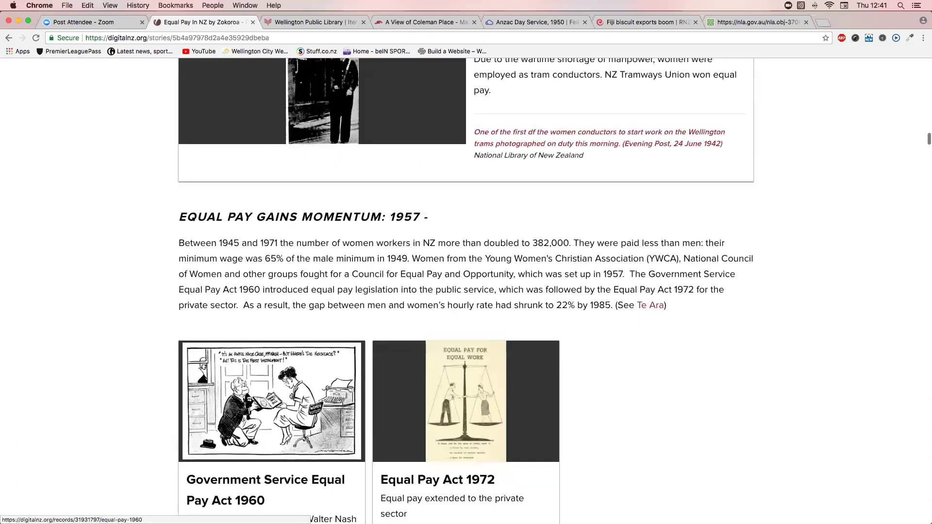
scroll(260, 426, down, 5)
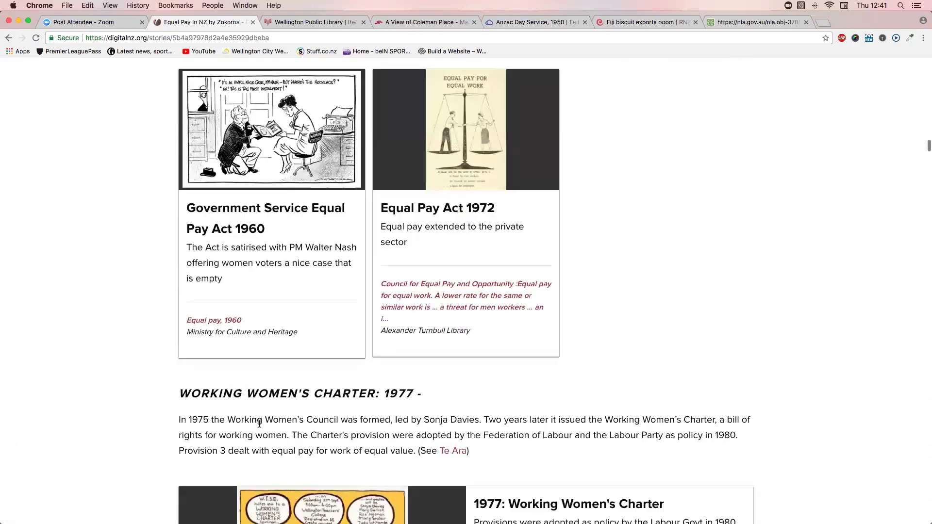
scroll(259, 423, down, 8)
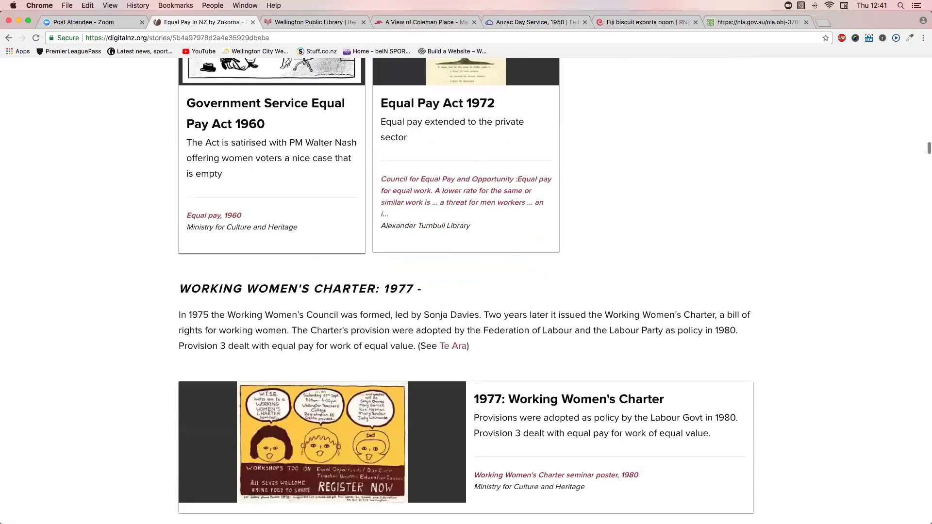
scroll(259, 426, down, 1)
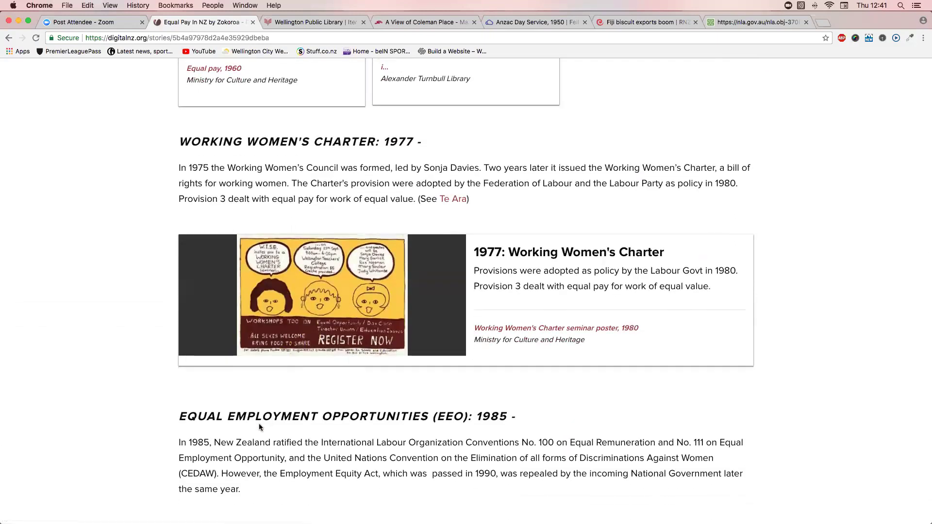
scroll(259, 426, down, 9)
scroll(260, 427, down, 5)
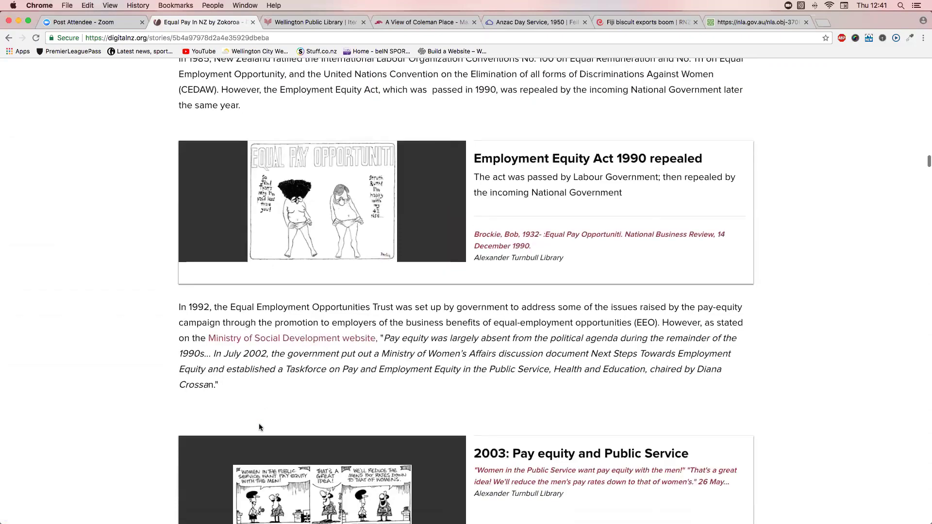
scroll(259, 427, down, 8)
Go back to the home page and search the DigitalNZ records for "lean".
scroll(259, 427, up, 17)
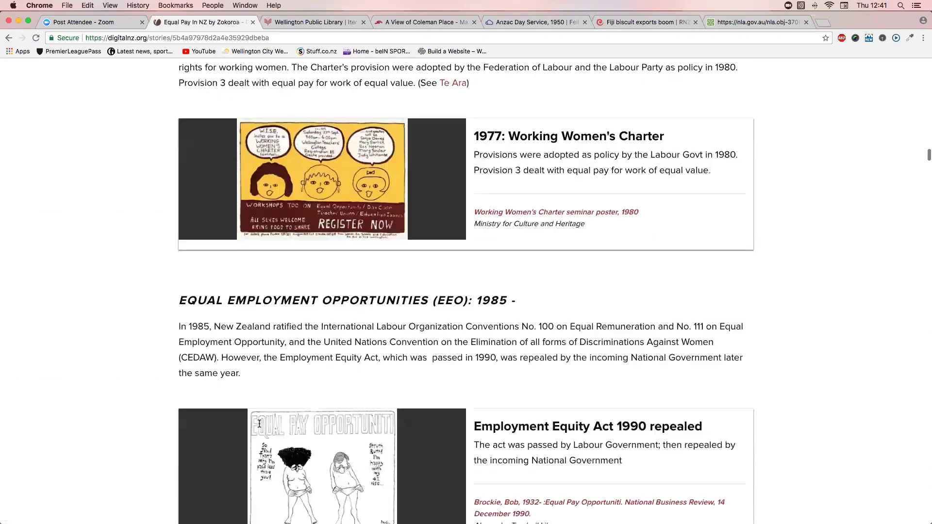
scroll(259, 424, up, 20)
scroll(203, 248, up, 10)
scroll(203, 249, up, 15)
click(183, 77)
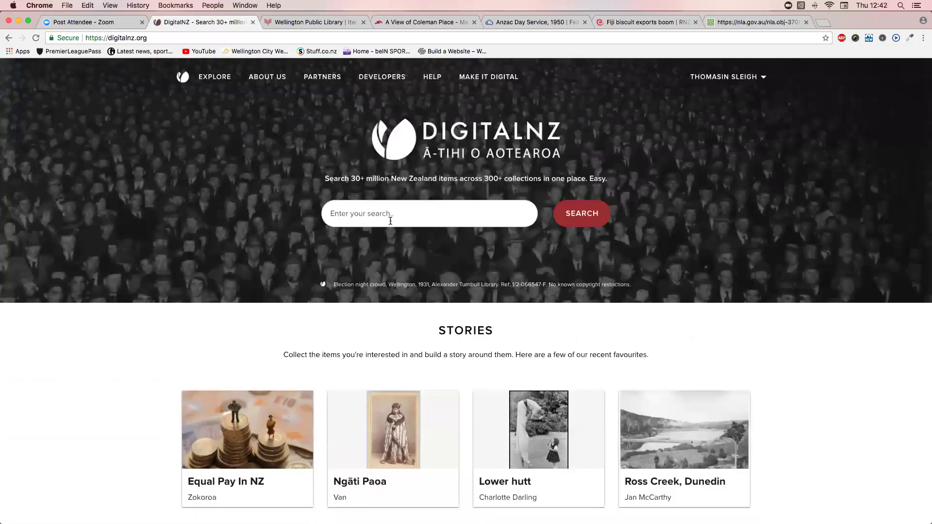
click(370, 207)
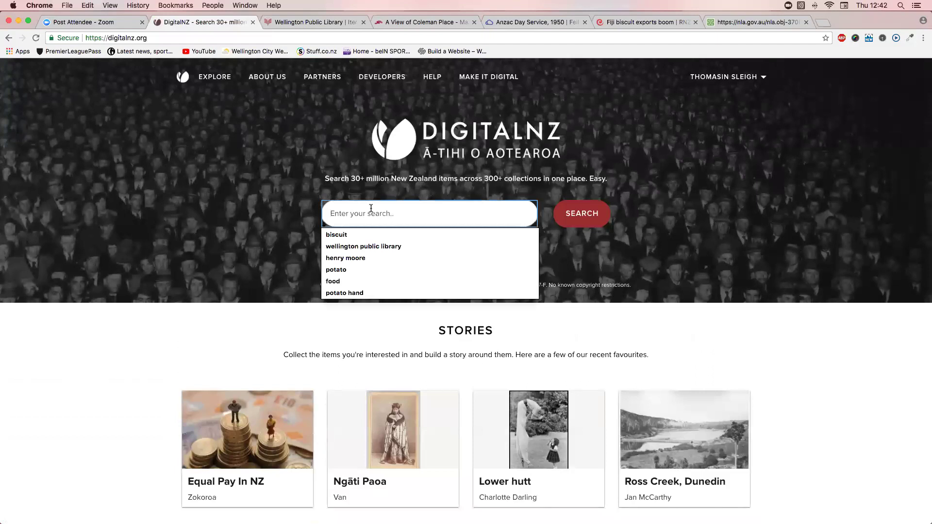
text(lean)
key(Return)
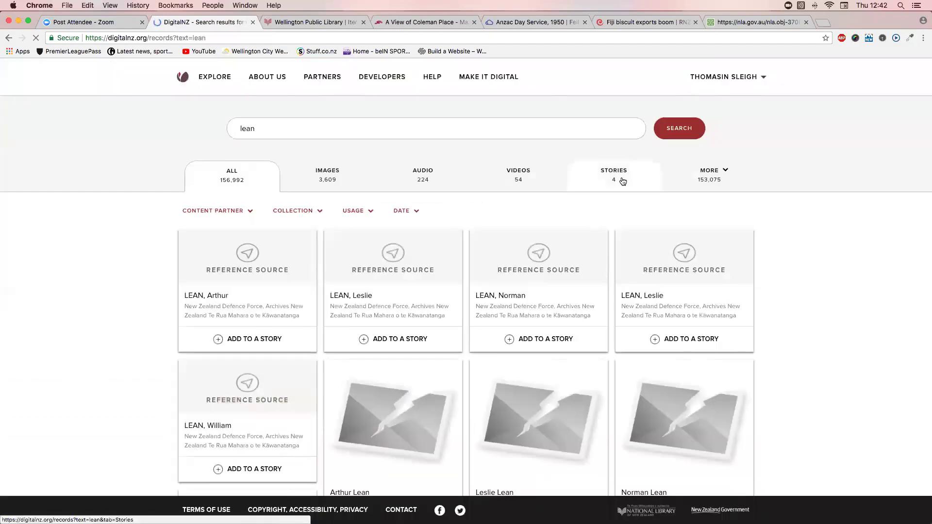
Narrow the "lean" results to stories, open the story Gangster Lean and look through its first rows of collected items.
click(622, 181)
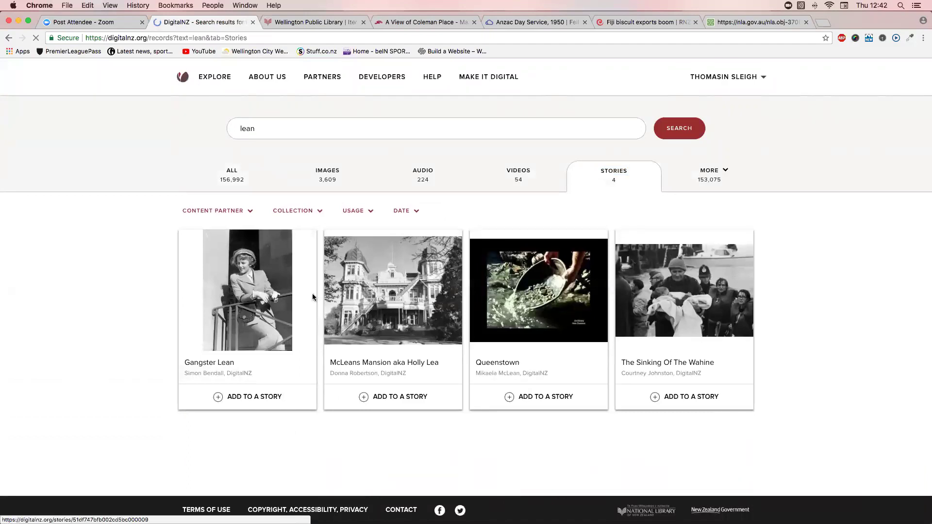
click(264, 293)
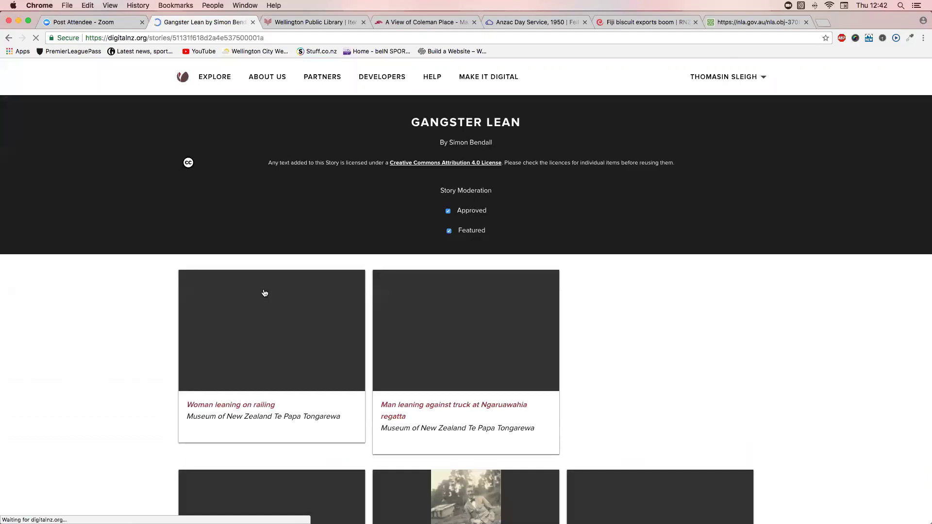
scroll(264, 292, down, 2)
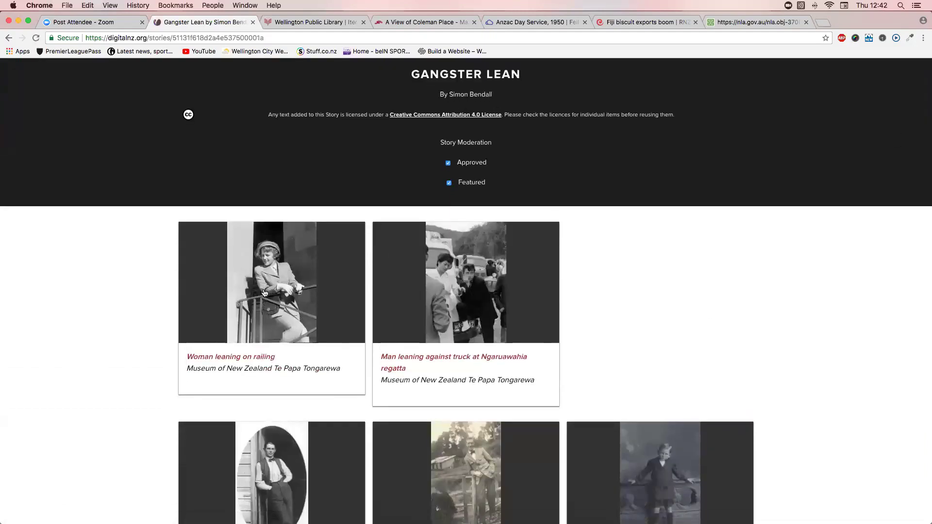
scroll(265, 293, down, 5)
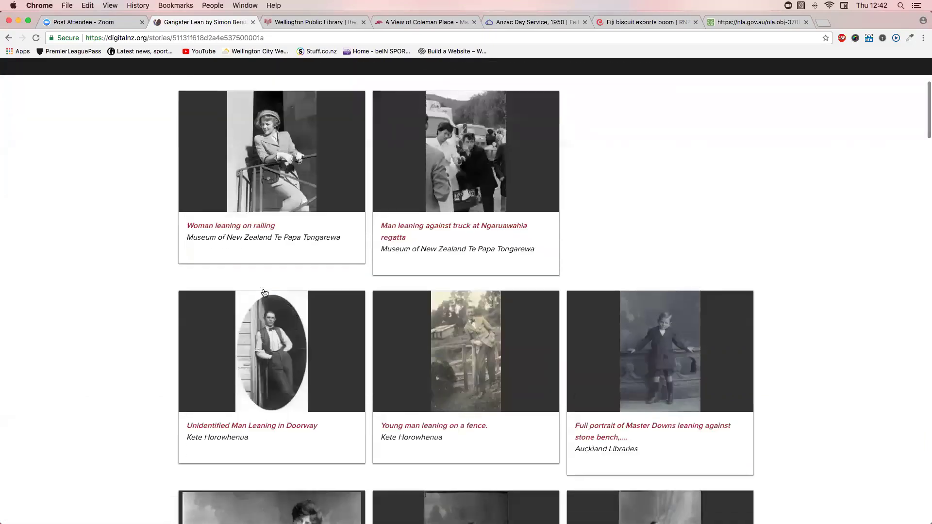
scroll(265, 293, down, 3)
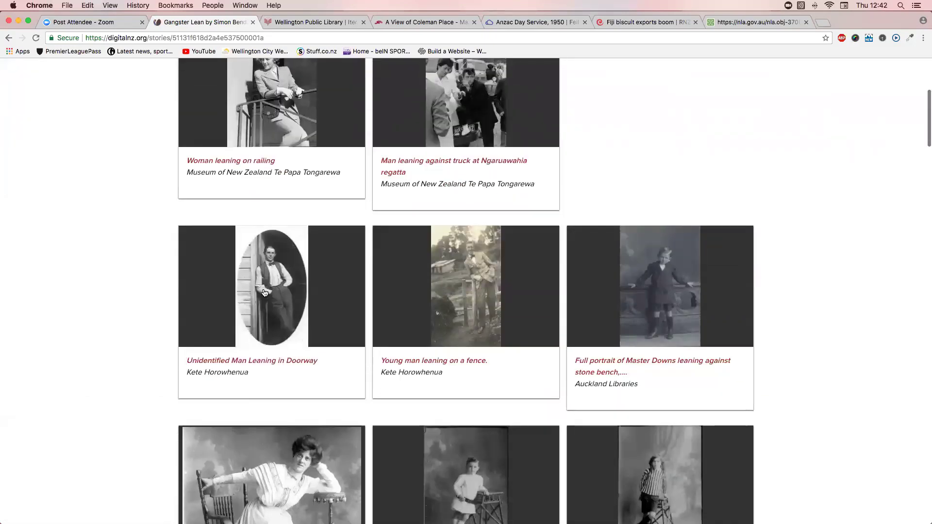
scroll(265, 293, down, 3)
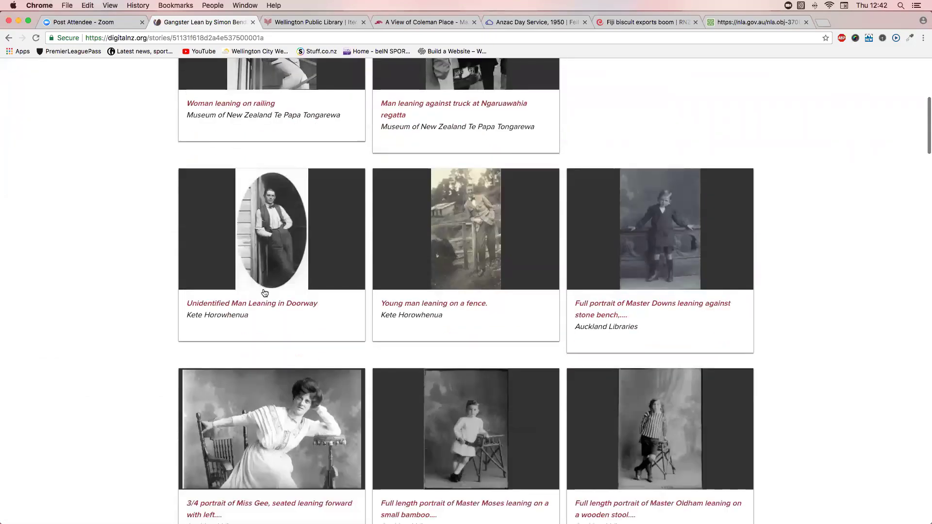
scroll(266, 291, down, 1)
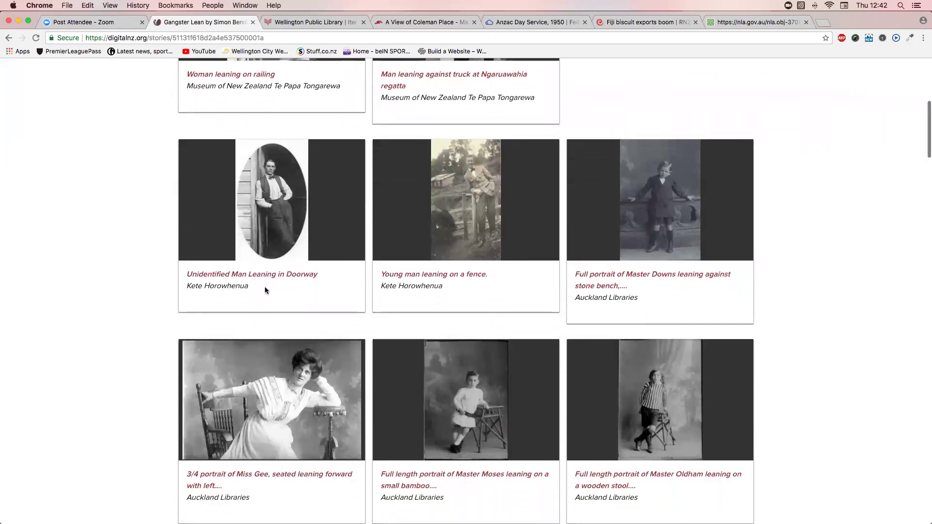
scroll(266, 291, down, 2)
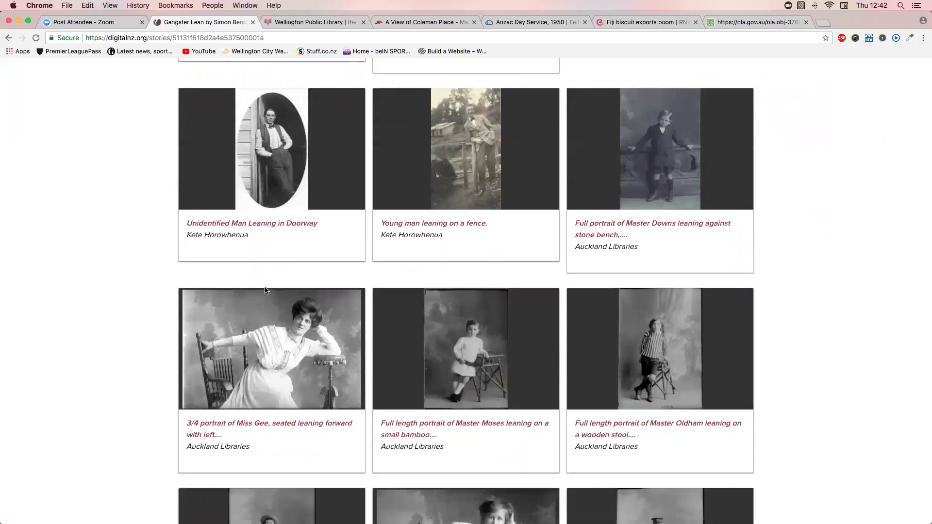
scroll(265, 290, down, 7)
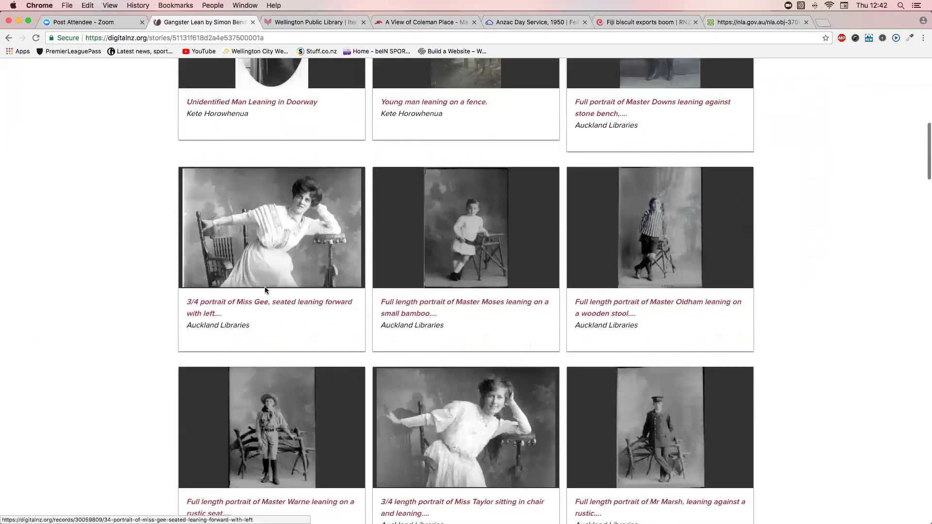
scroll(265, 290, down, 4)
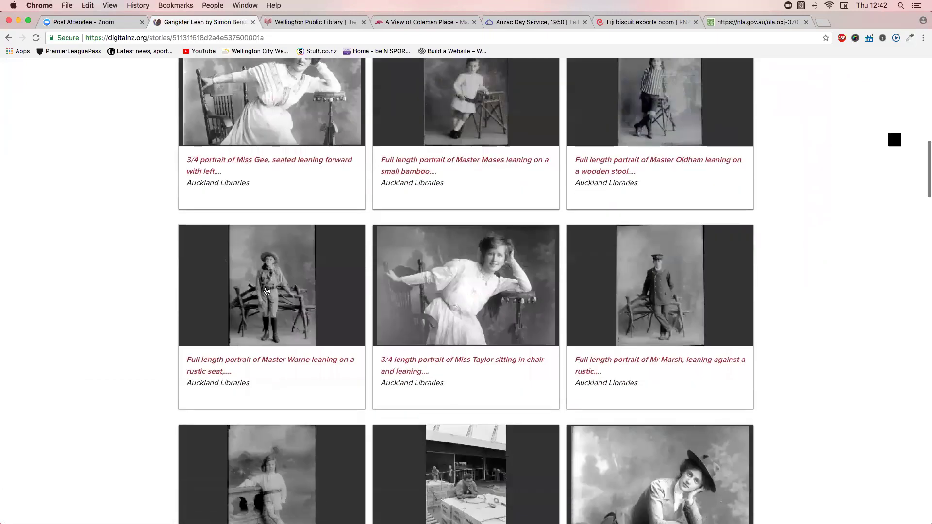
Examine the remaining images of leaning people collected further down in the Gangster Lean story.
scroll(266, 291, down, 10)
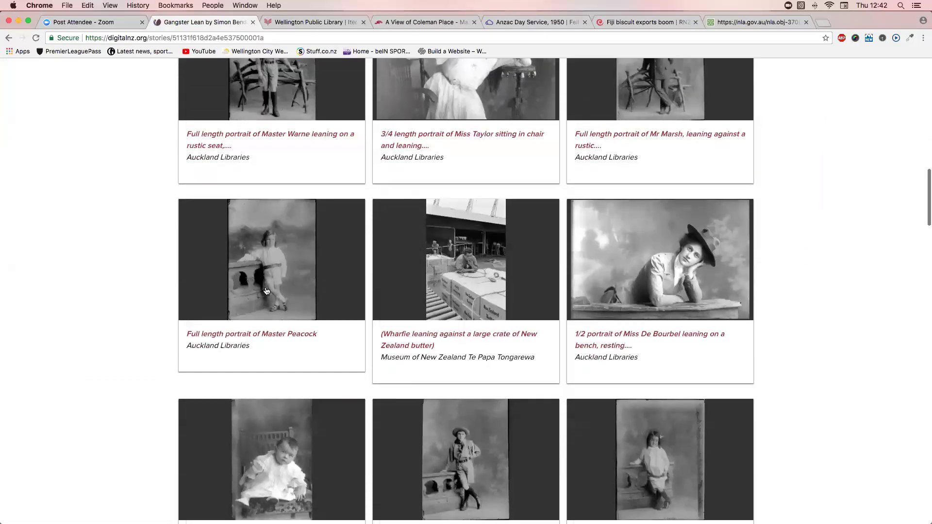
scroll(266, 292, down, 9)
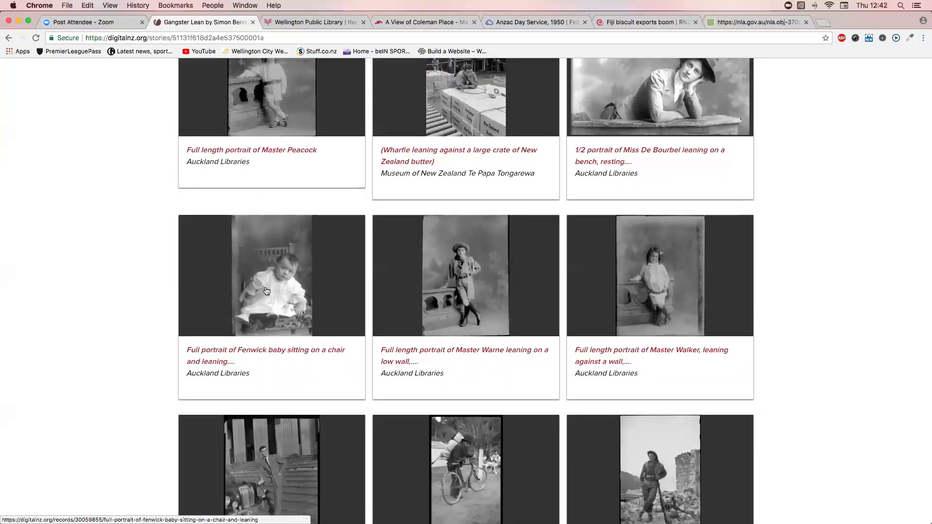
scroll(266, 291, down, 7)
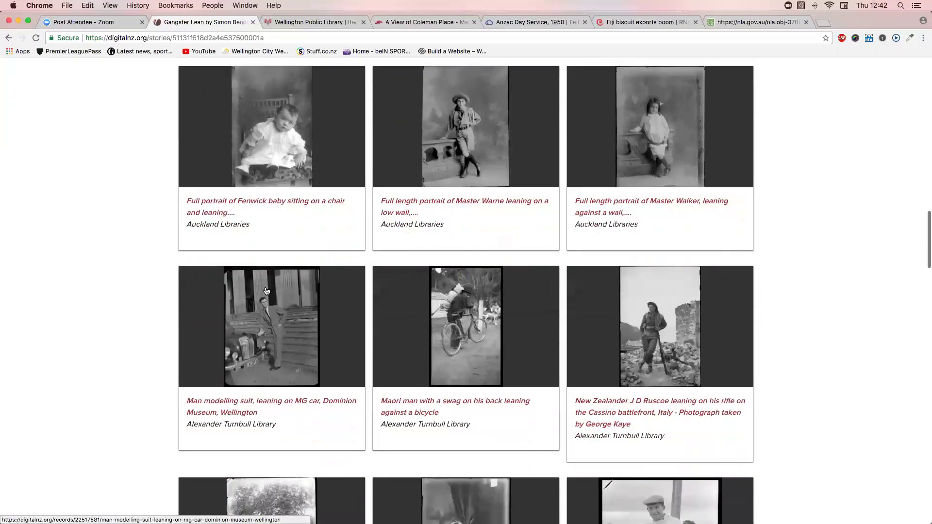
scroll(266, 291, down, 1)
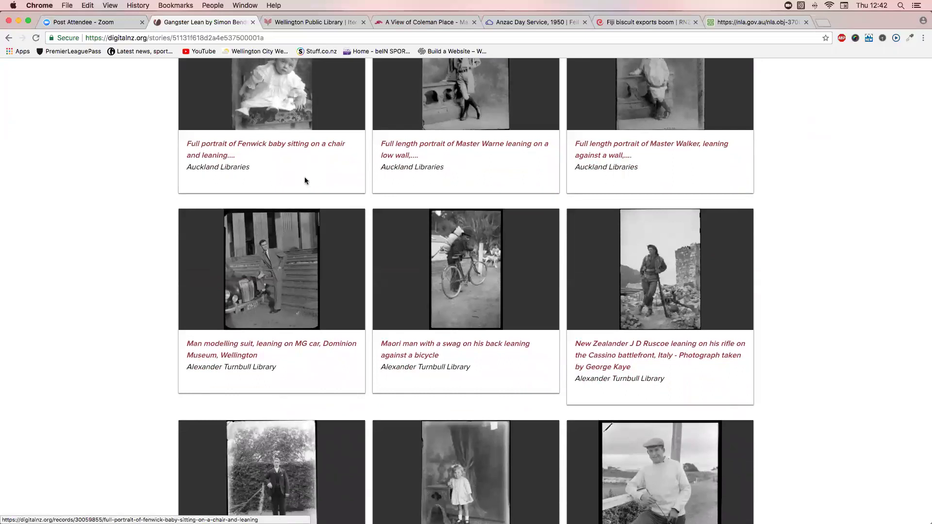
scroll(305, 181, down, 12)
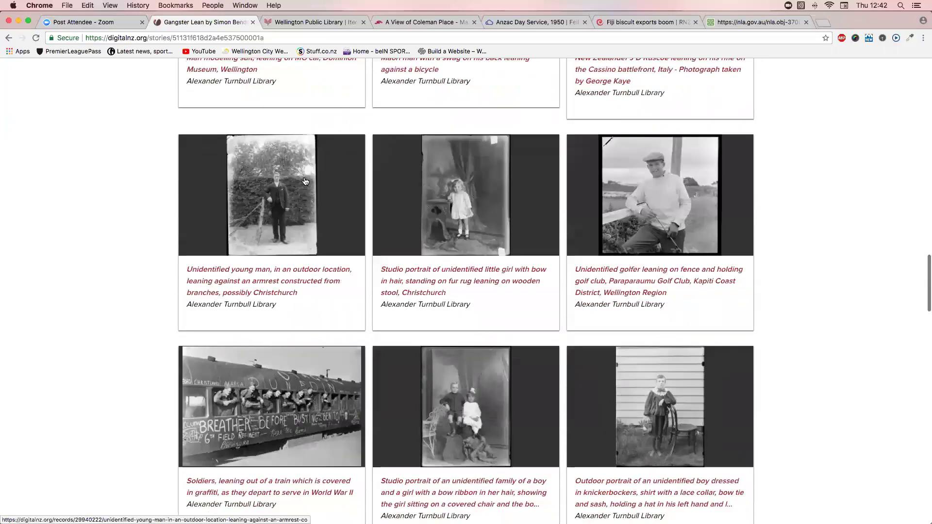
scroll(305, 181, down, 20)
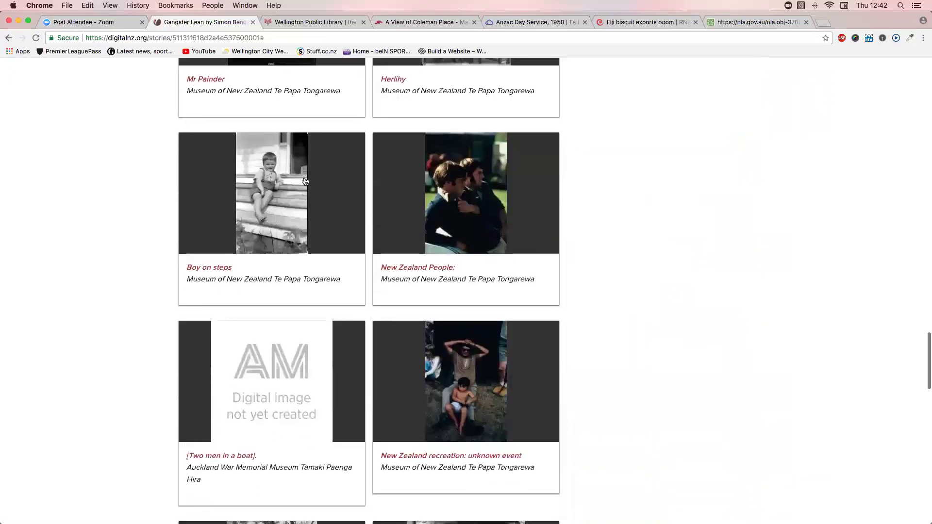
scroll(304, 181, down, 1)
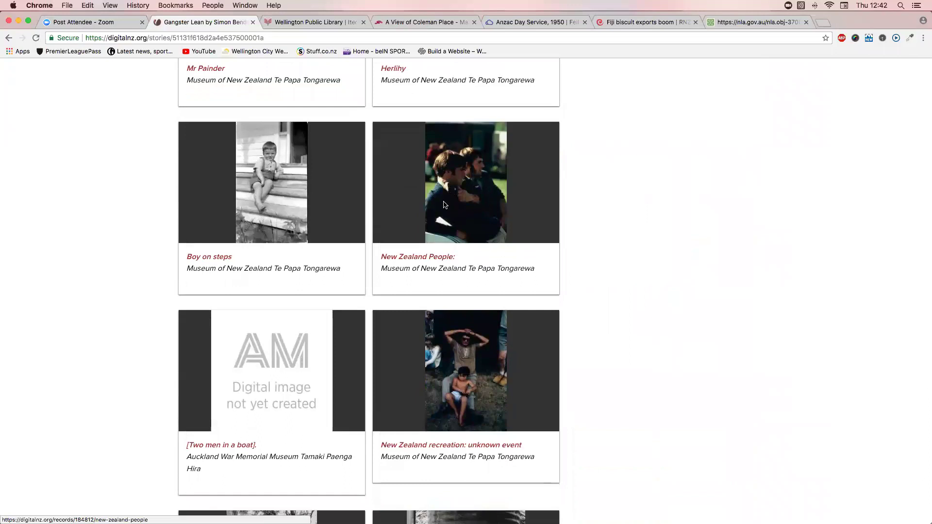
scroll(444, 204, down, 8)
scroll(444, 195, up, 4)
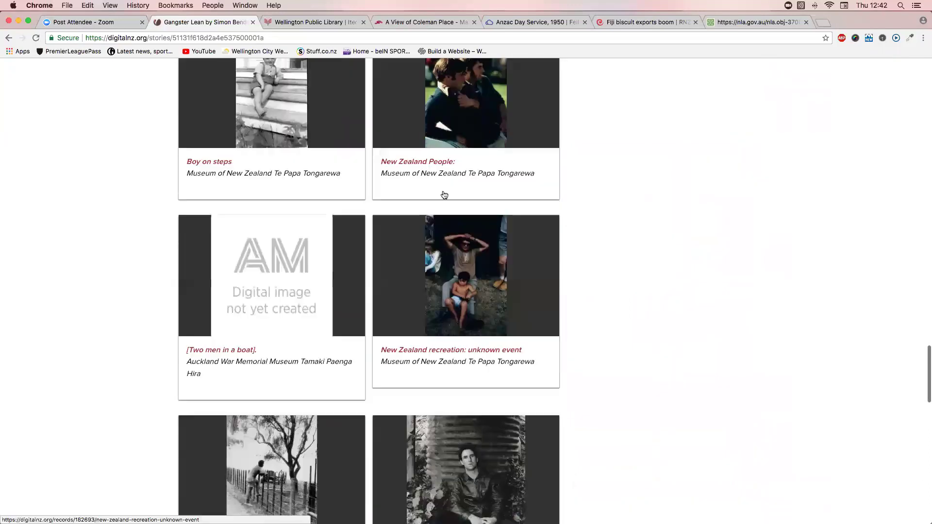
Leave the Gangster Lean story and return to the DigitalNZ home page.
scroll(444, 195, up, 20)
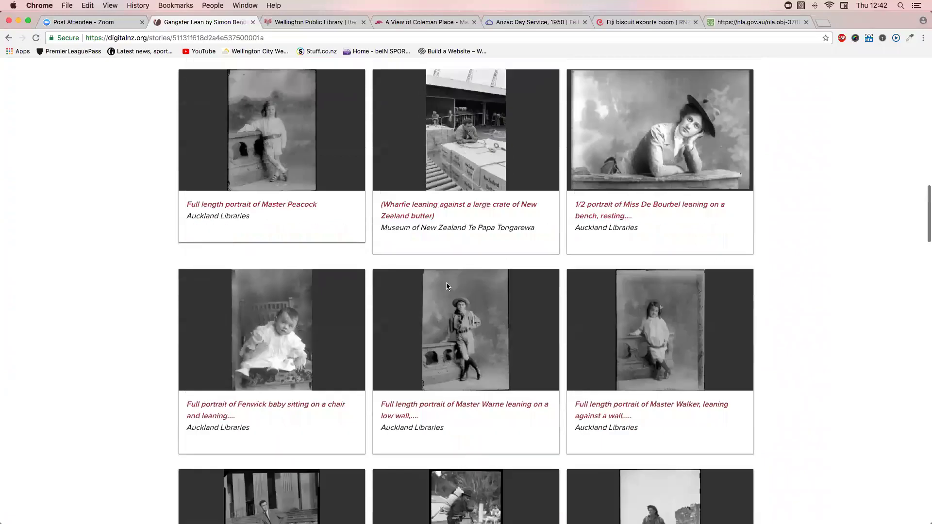
scroll(446, 287, up, 15)
click(183, 80)
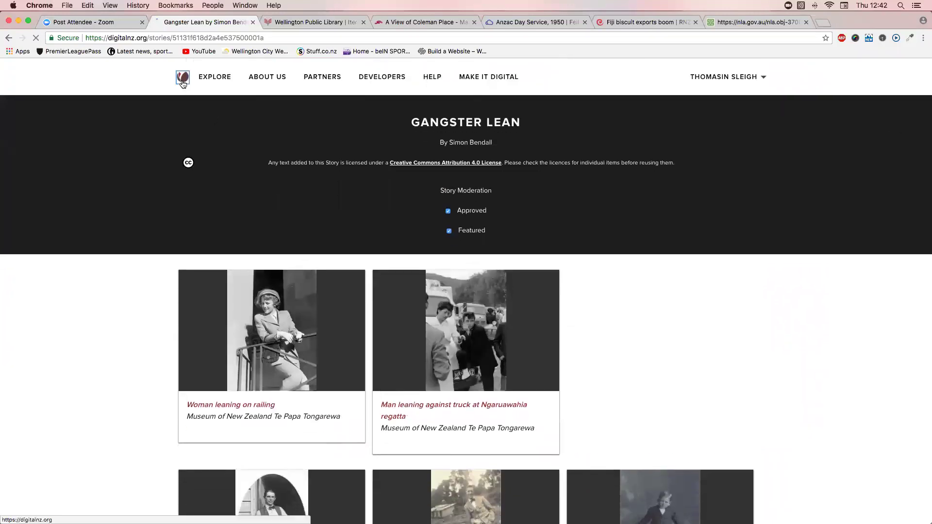